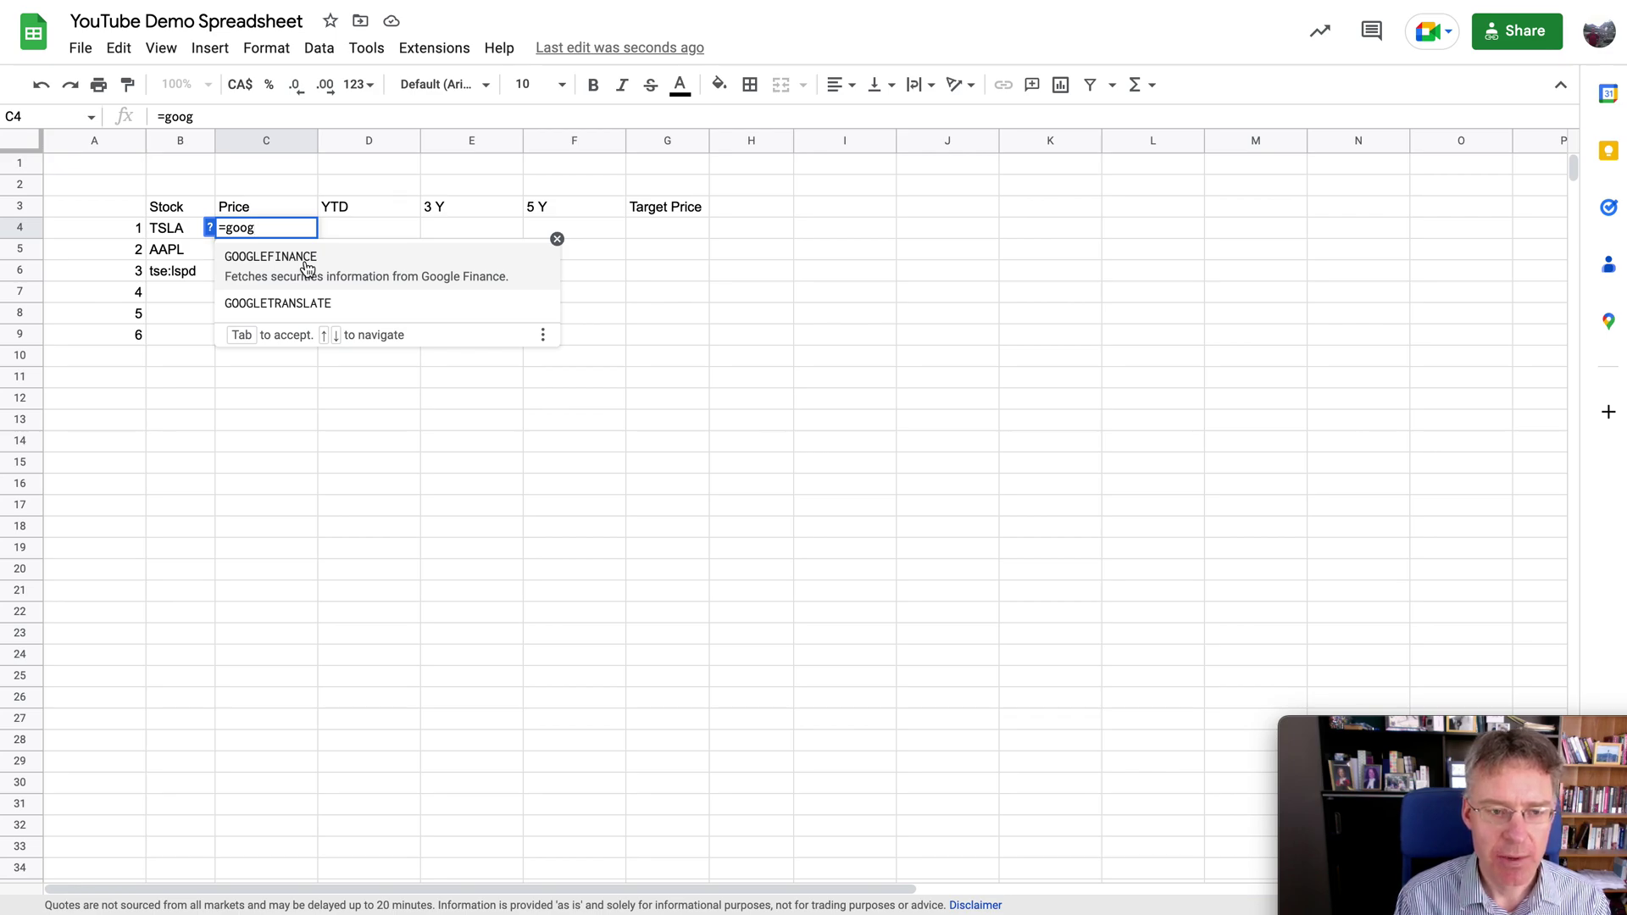
Enter the formula =GOOGLEFINANCE(B4,"price") in C4 to fetch the TSLA price.
click(306, 269)
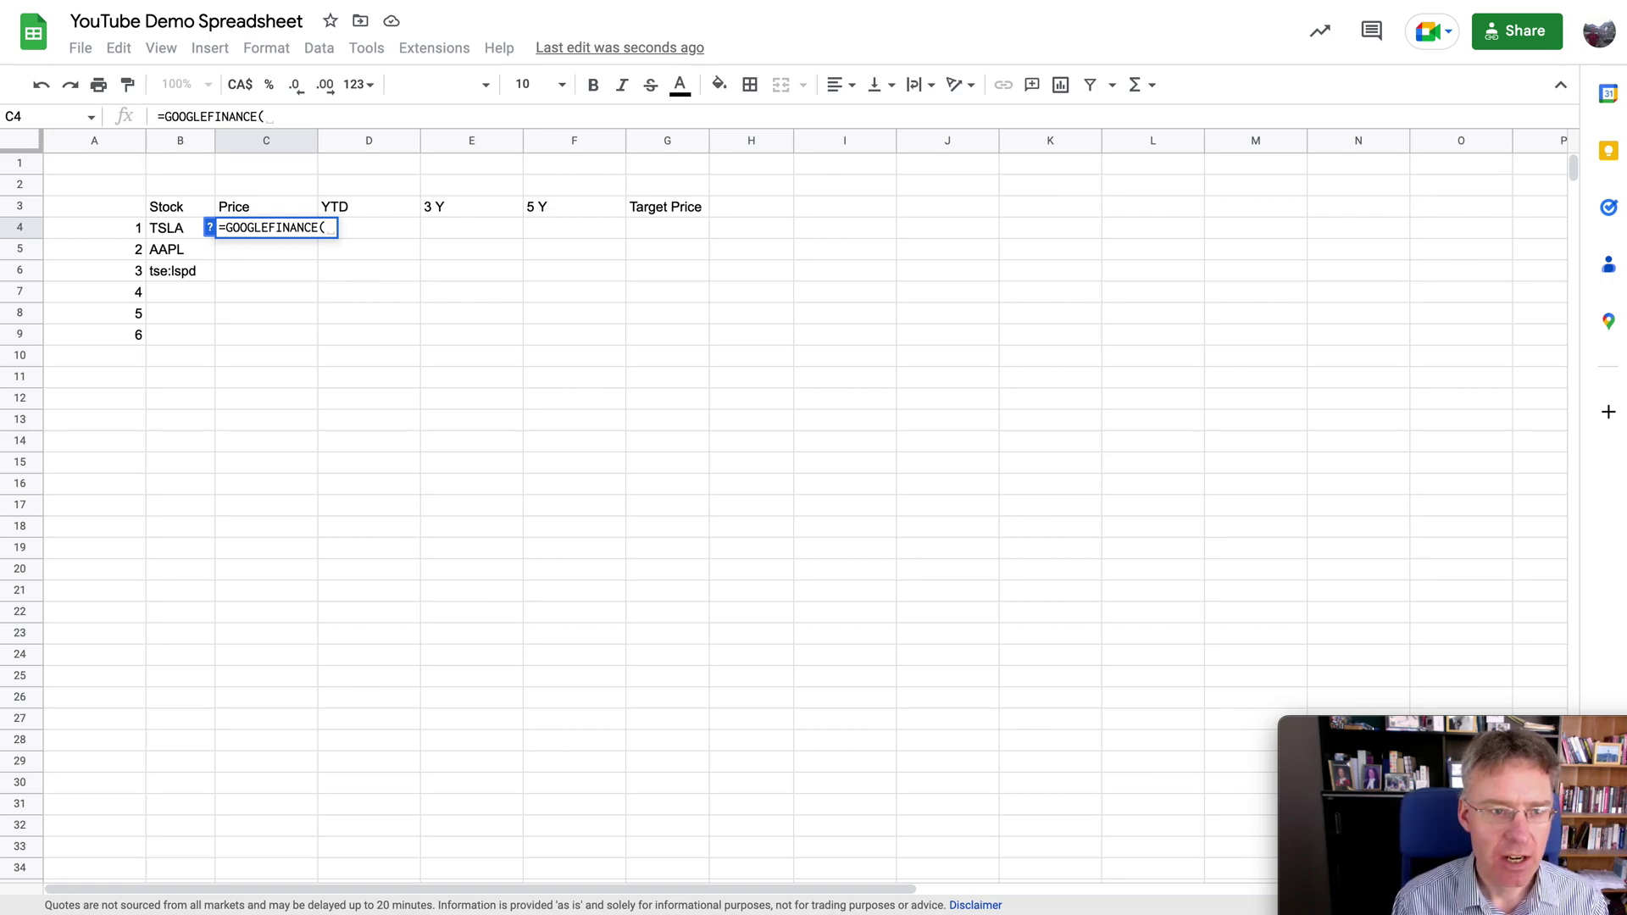
text(B4)
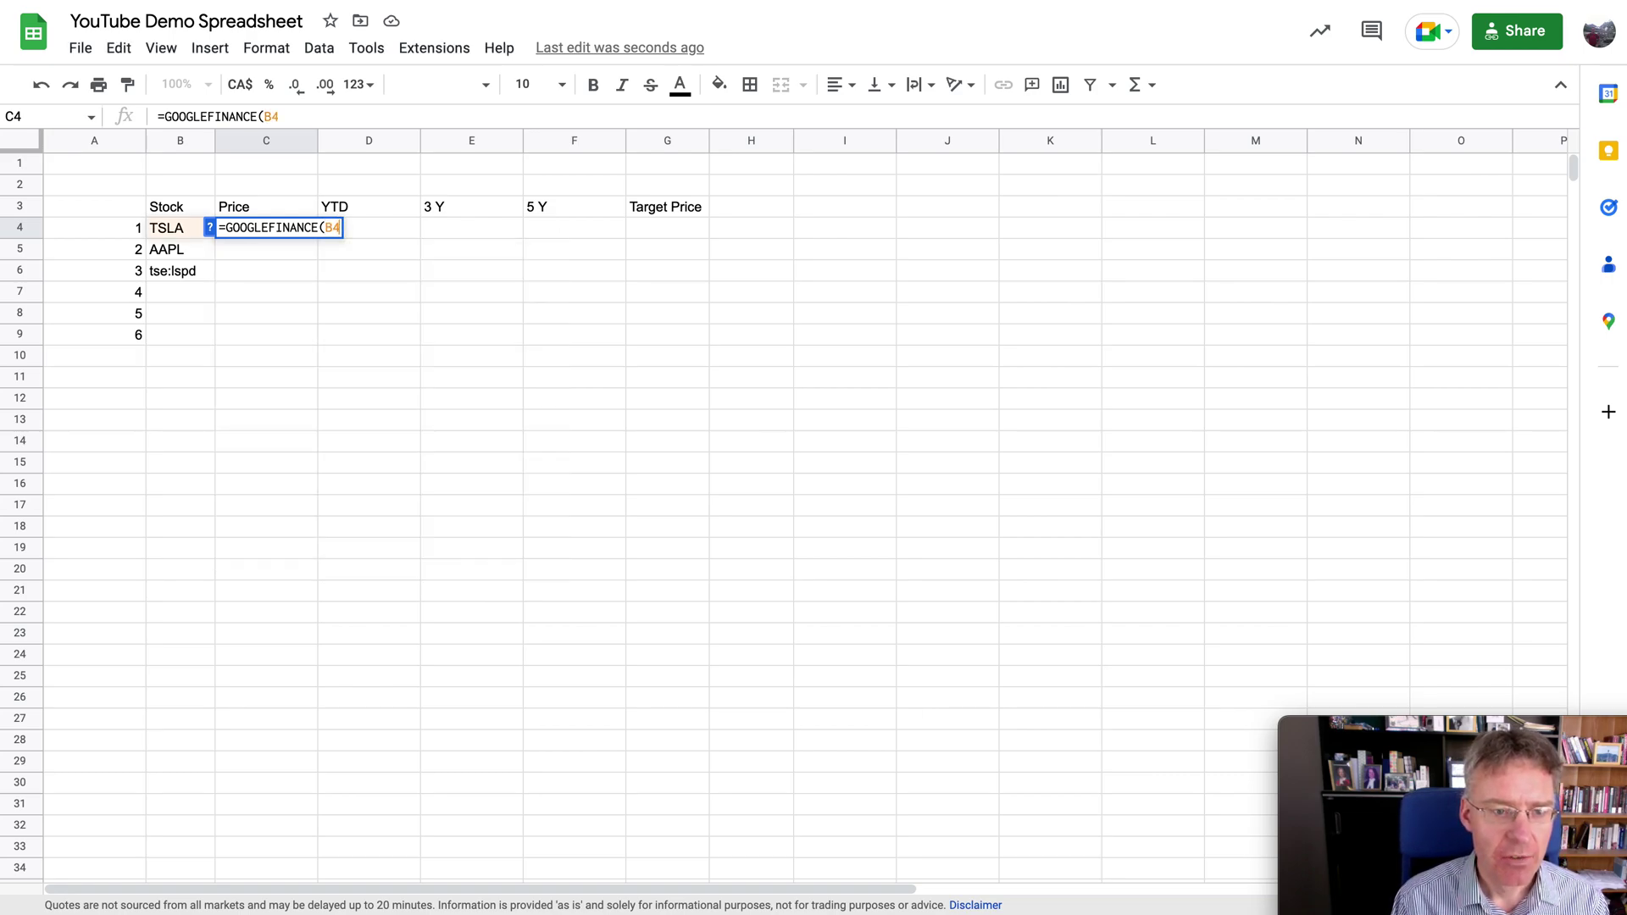
text(,"price")
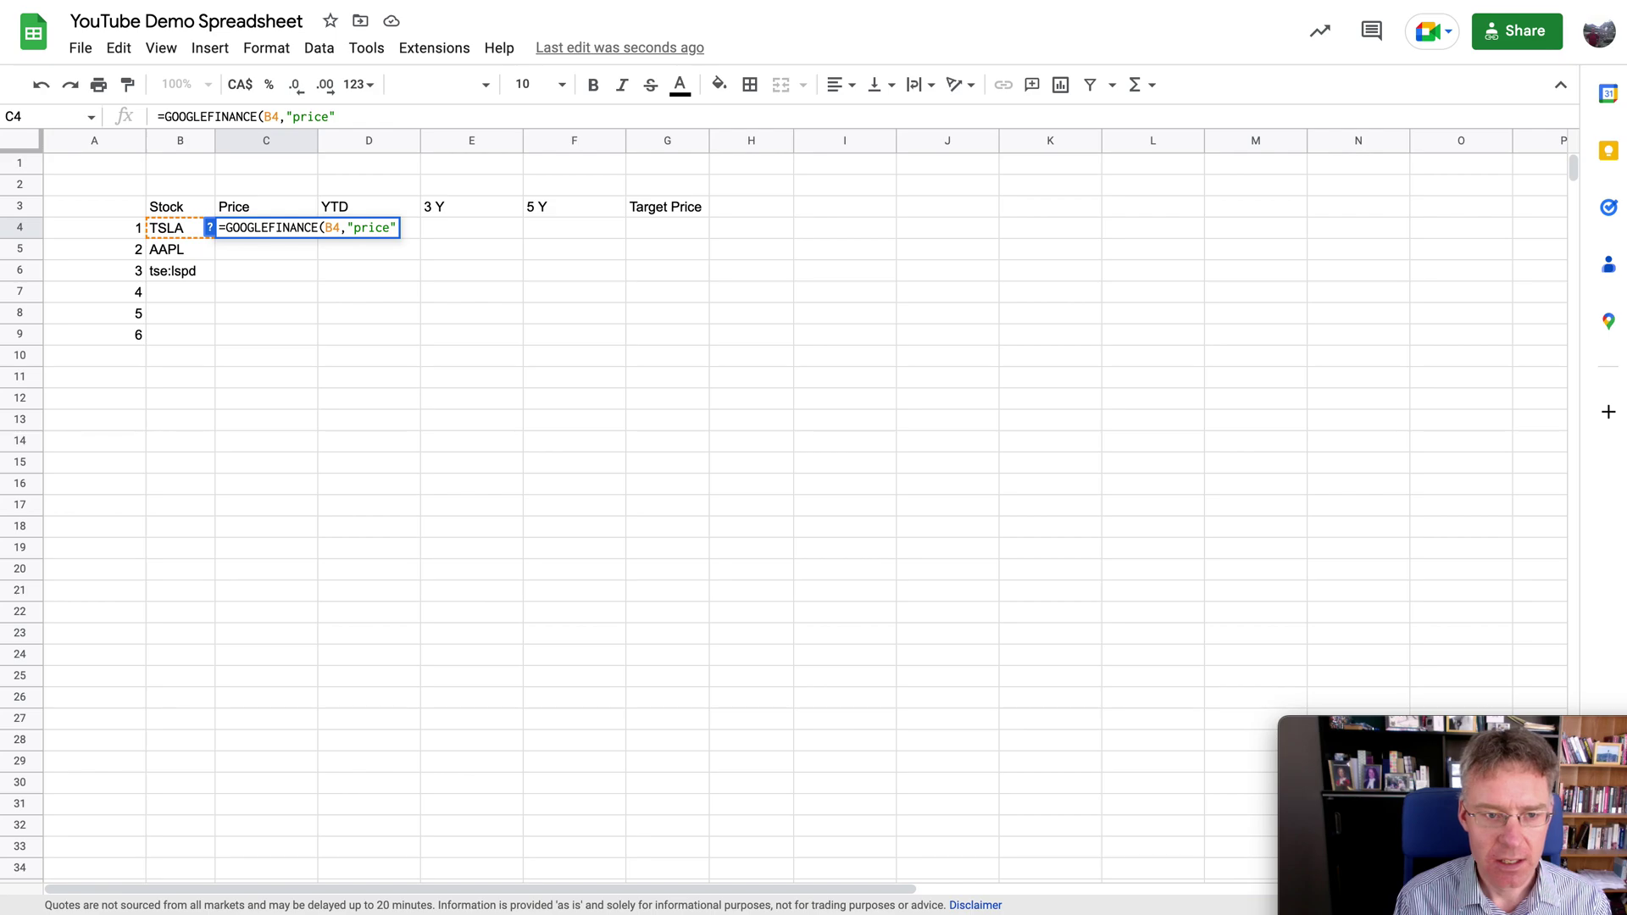
text())
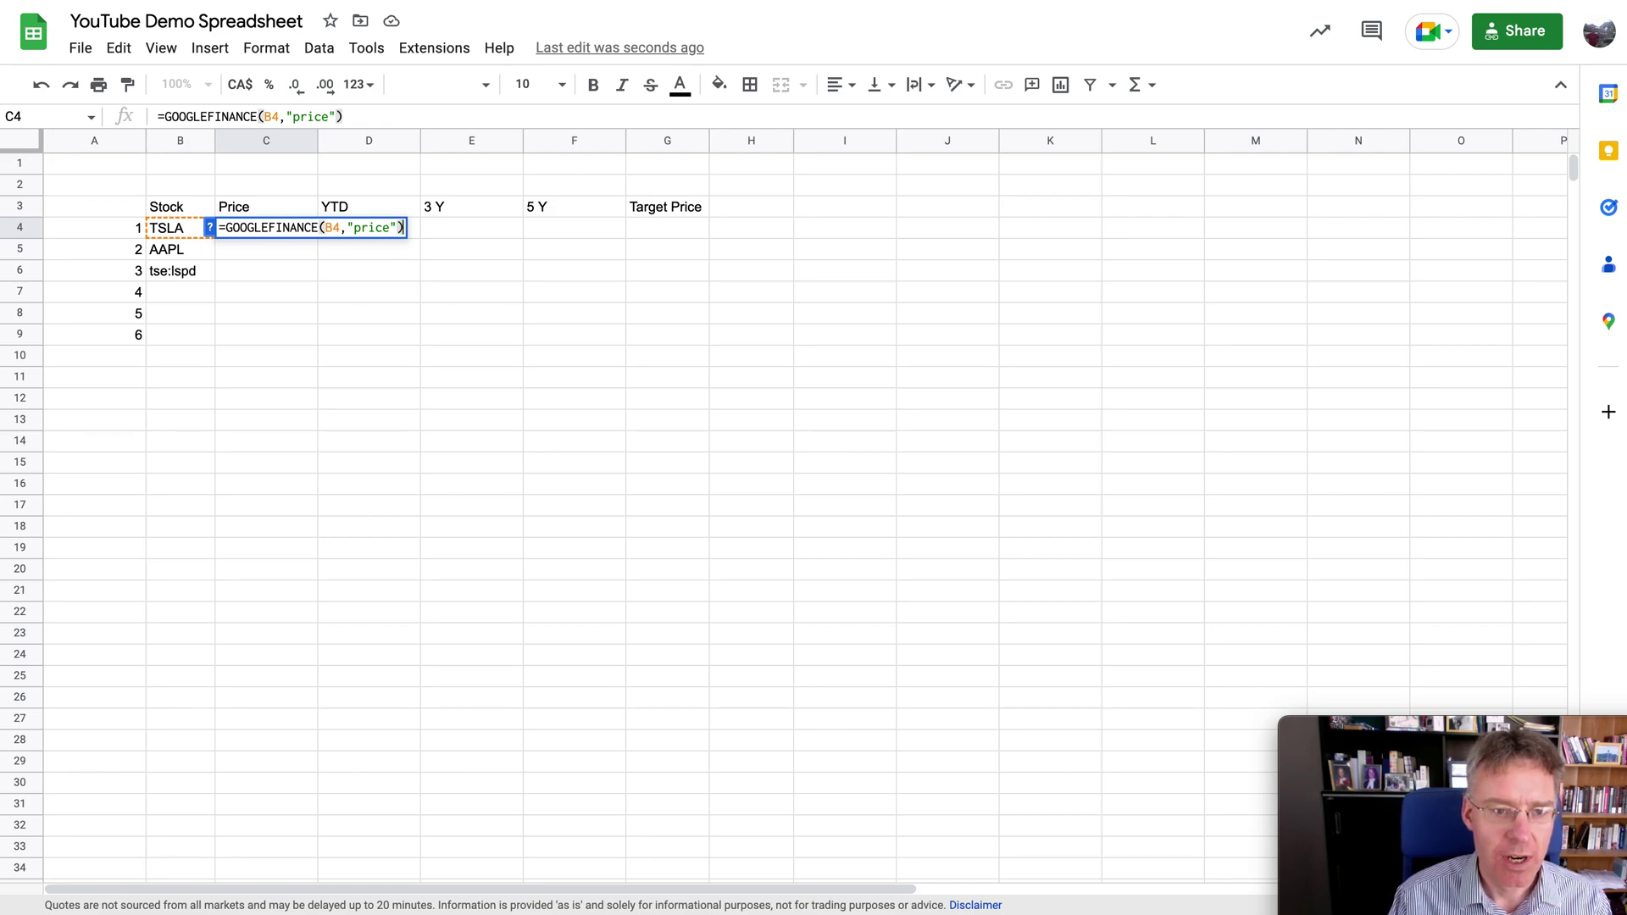
key(Tab)
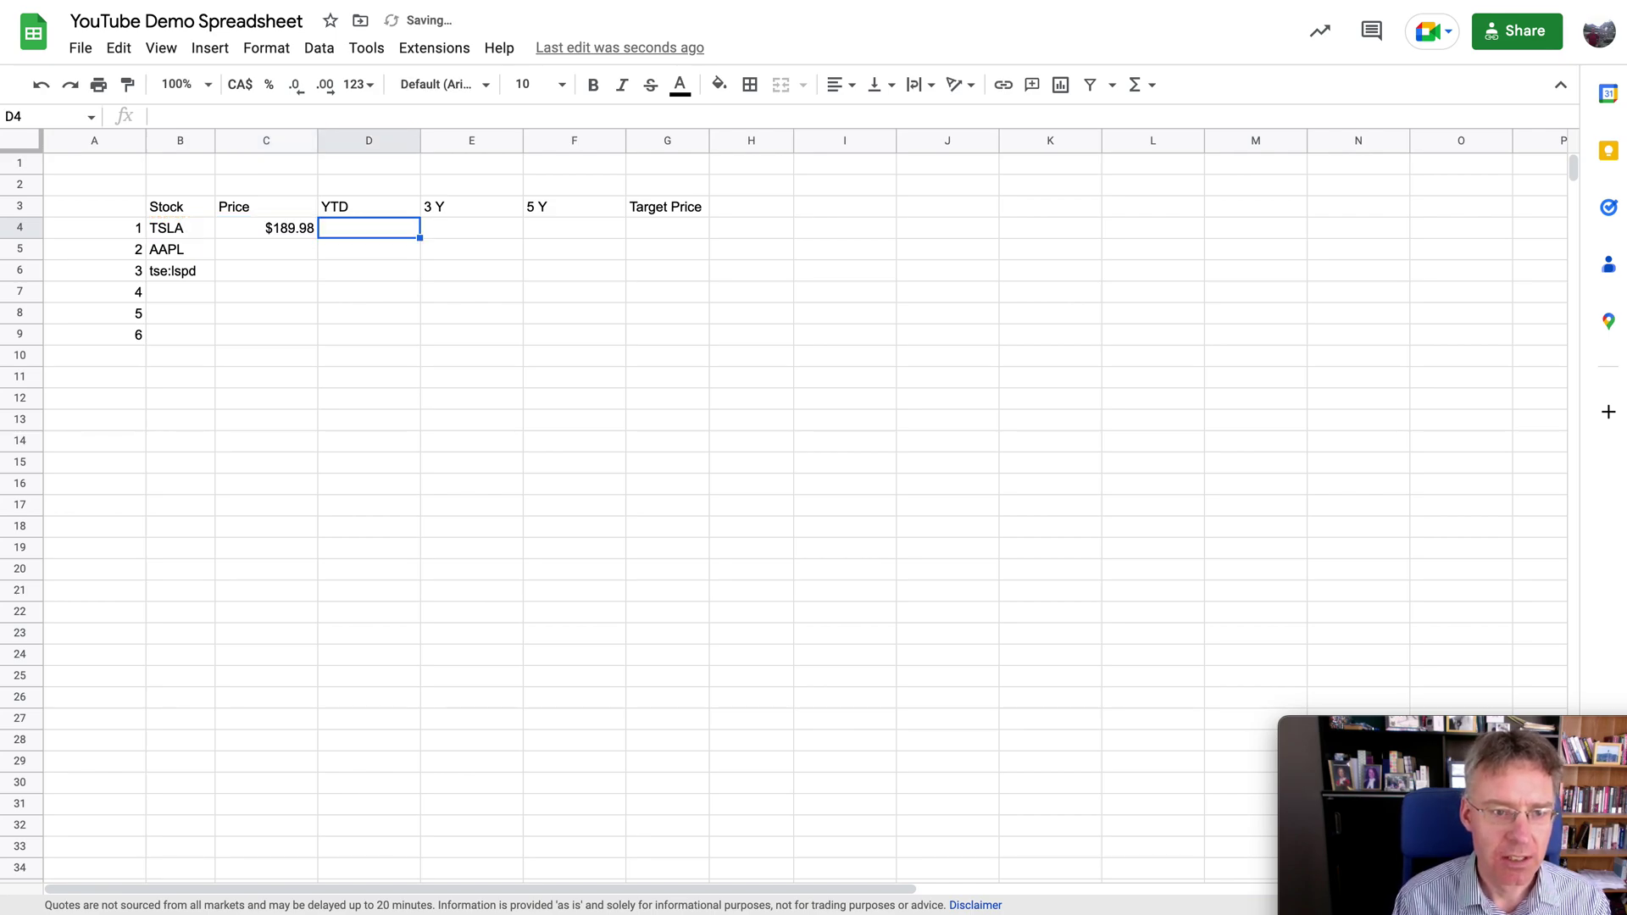
Wrap the C4 price formula in an IF so it reads =if(B4="","",GOOGLEFINANCE(B4,"price")), leaving rows without a ticker blank.
click(269, 229)
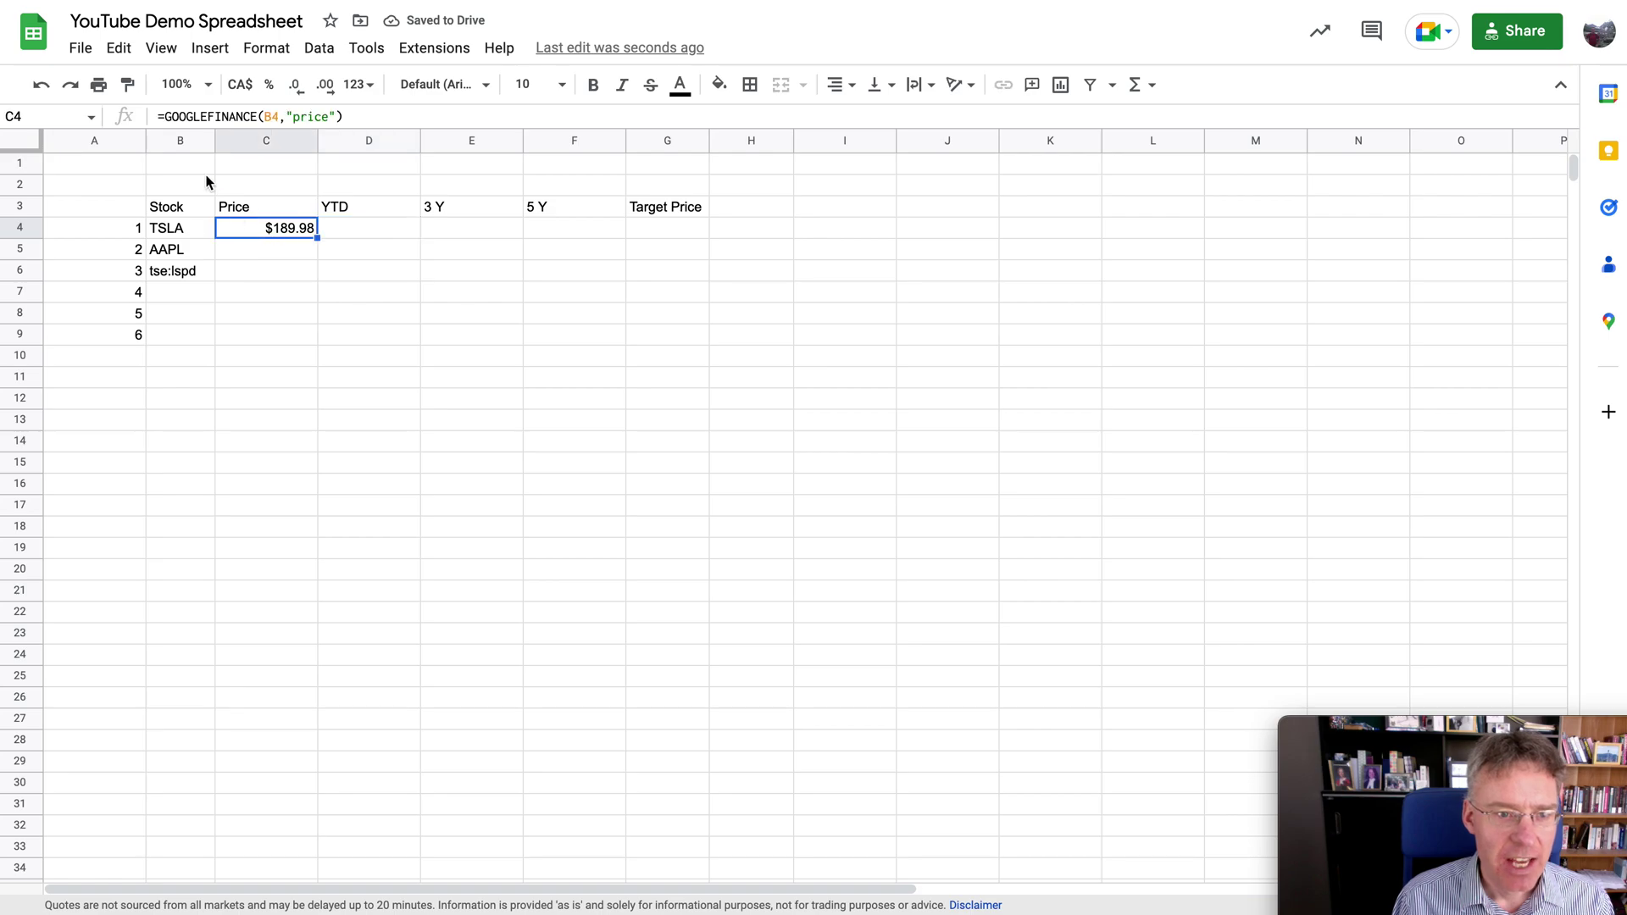
click(162, 116)
text(if()
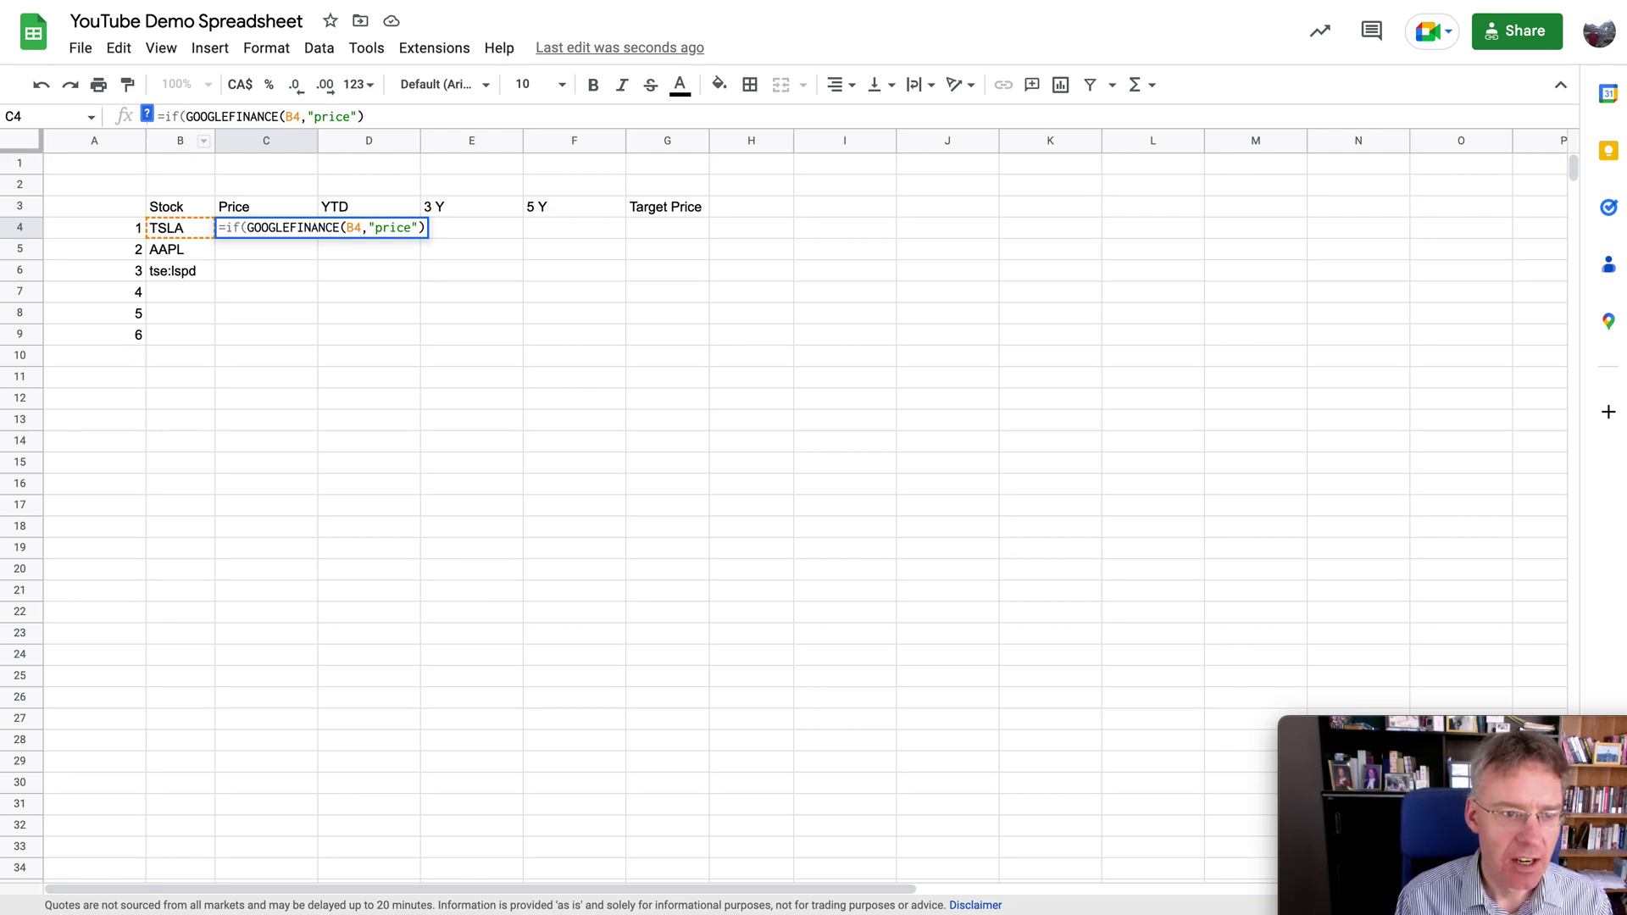
text(B4="")
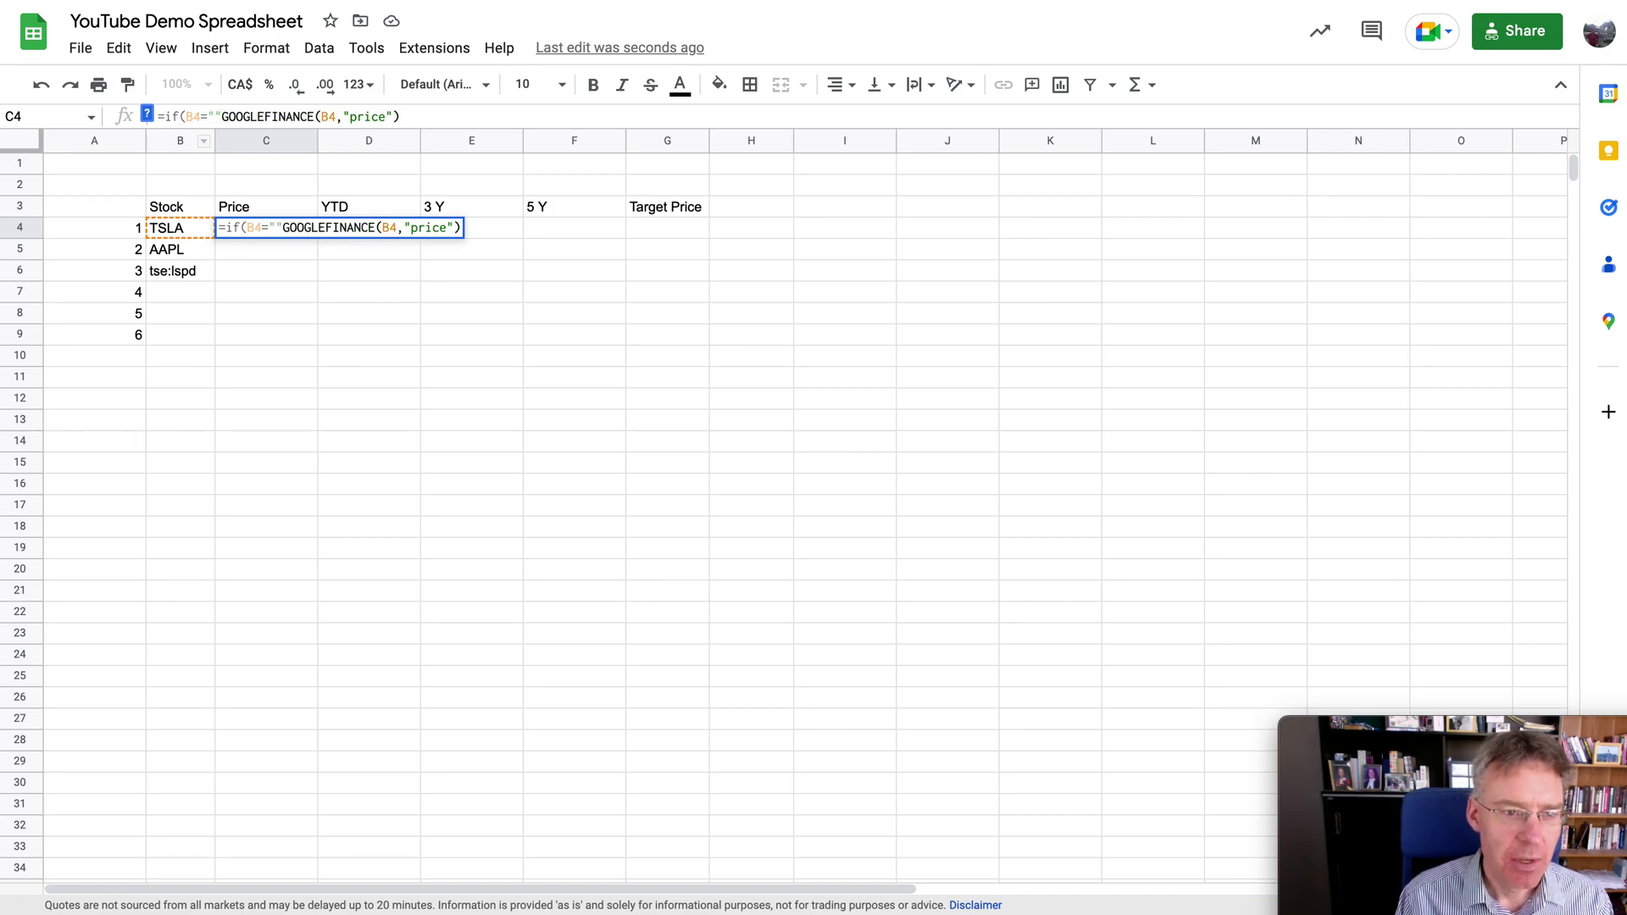
text(,)
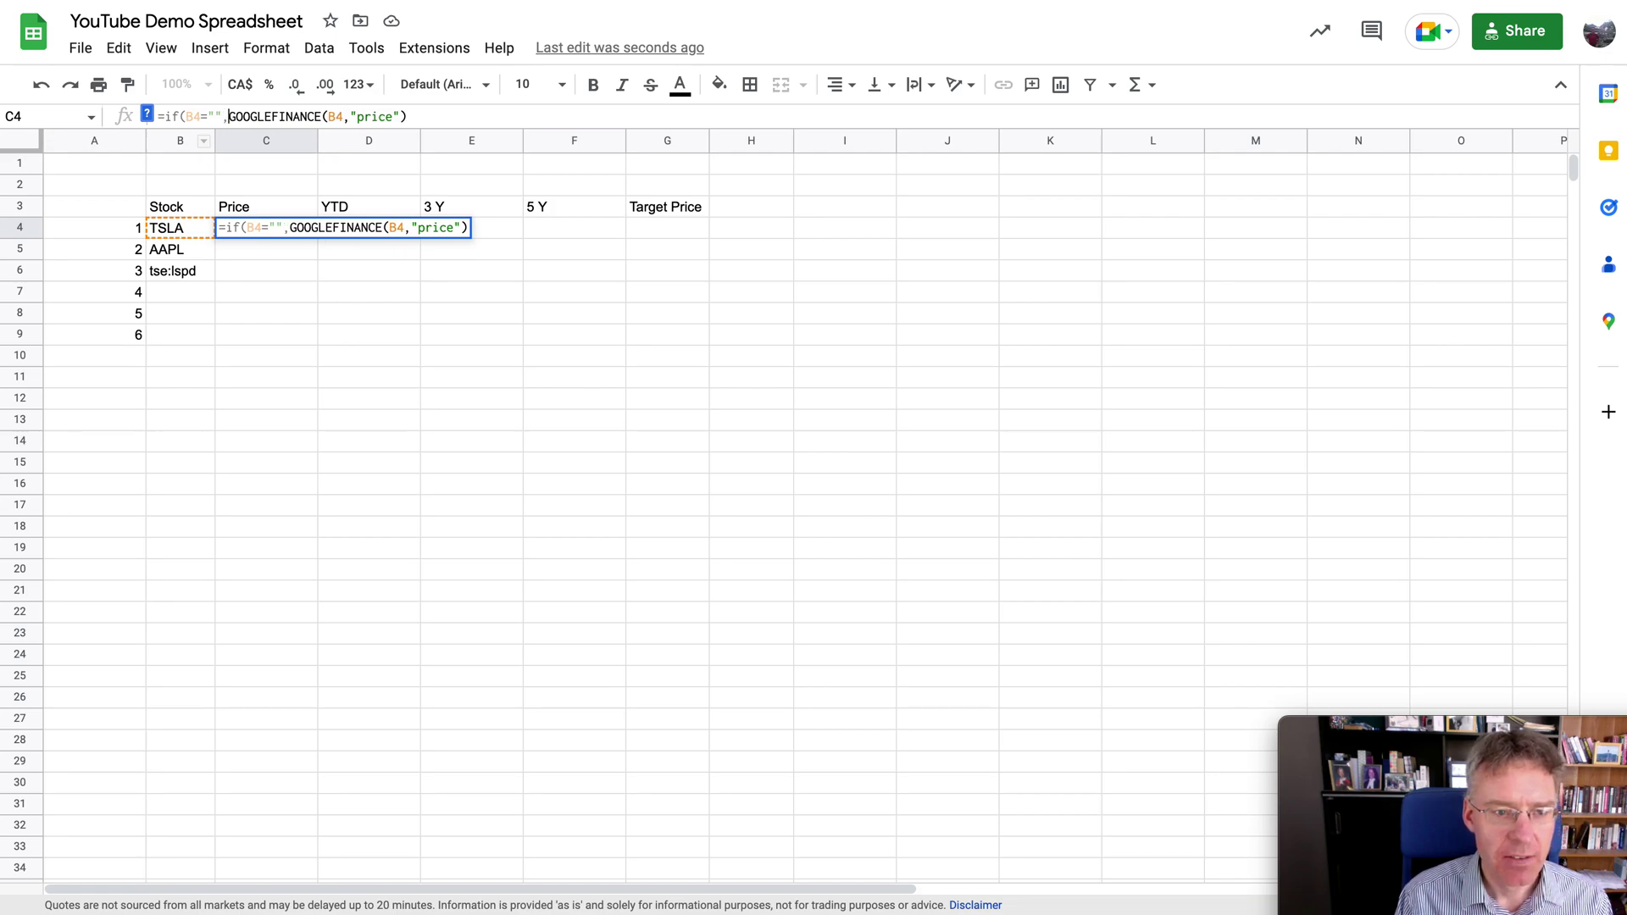
text("",)
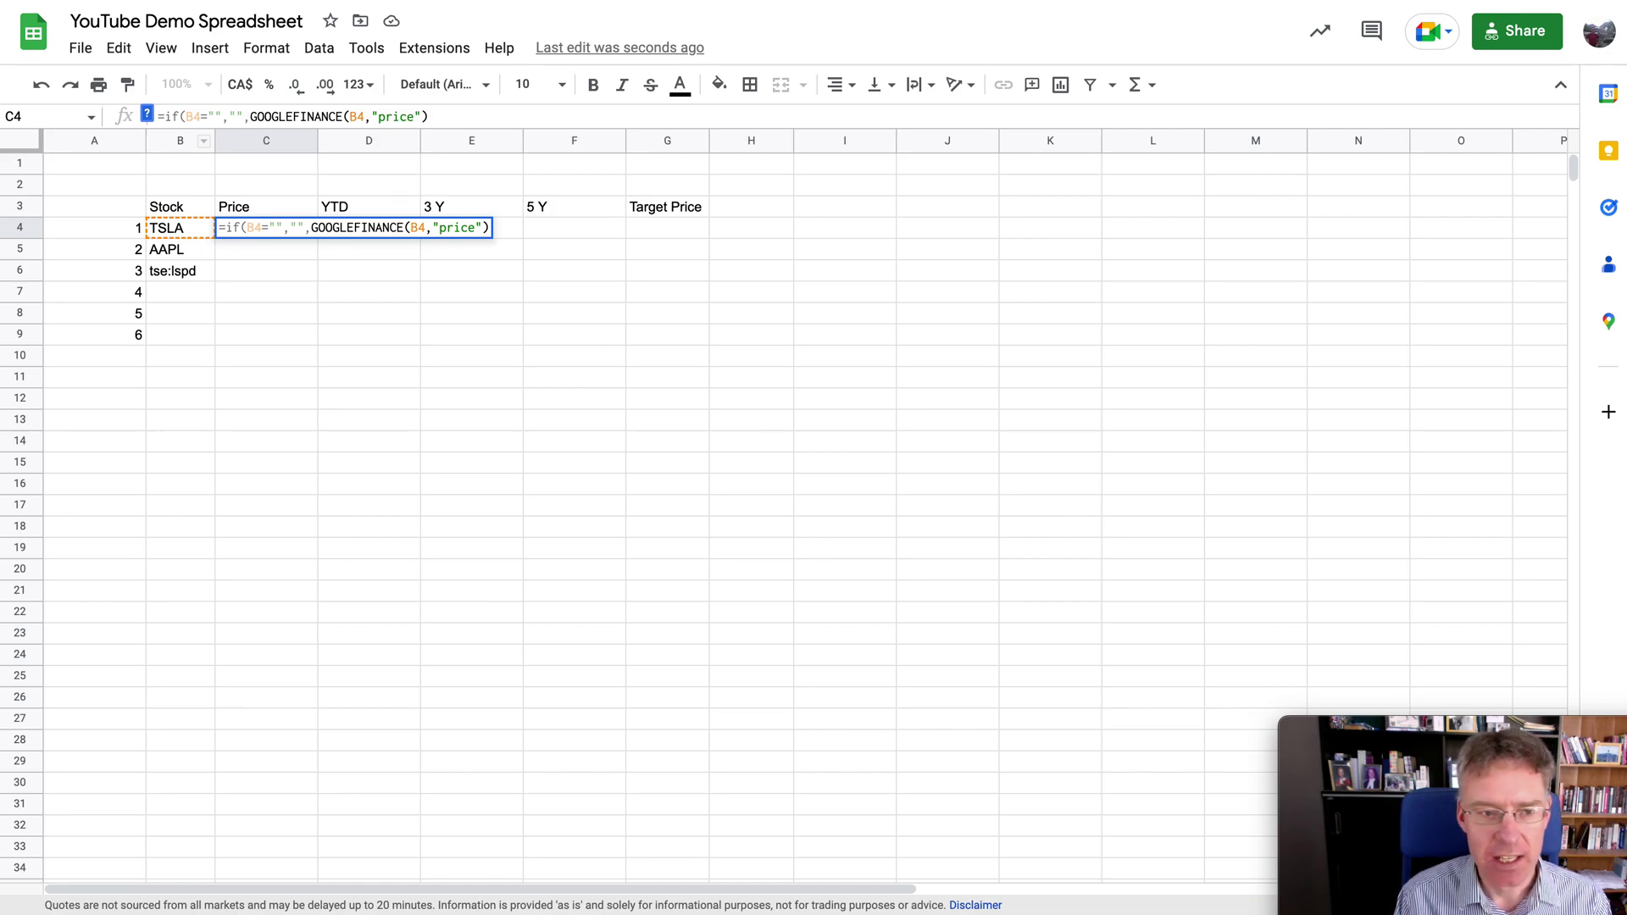
key(Return)
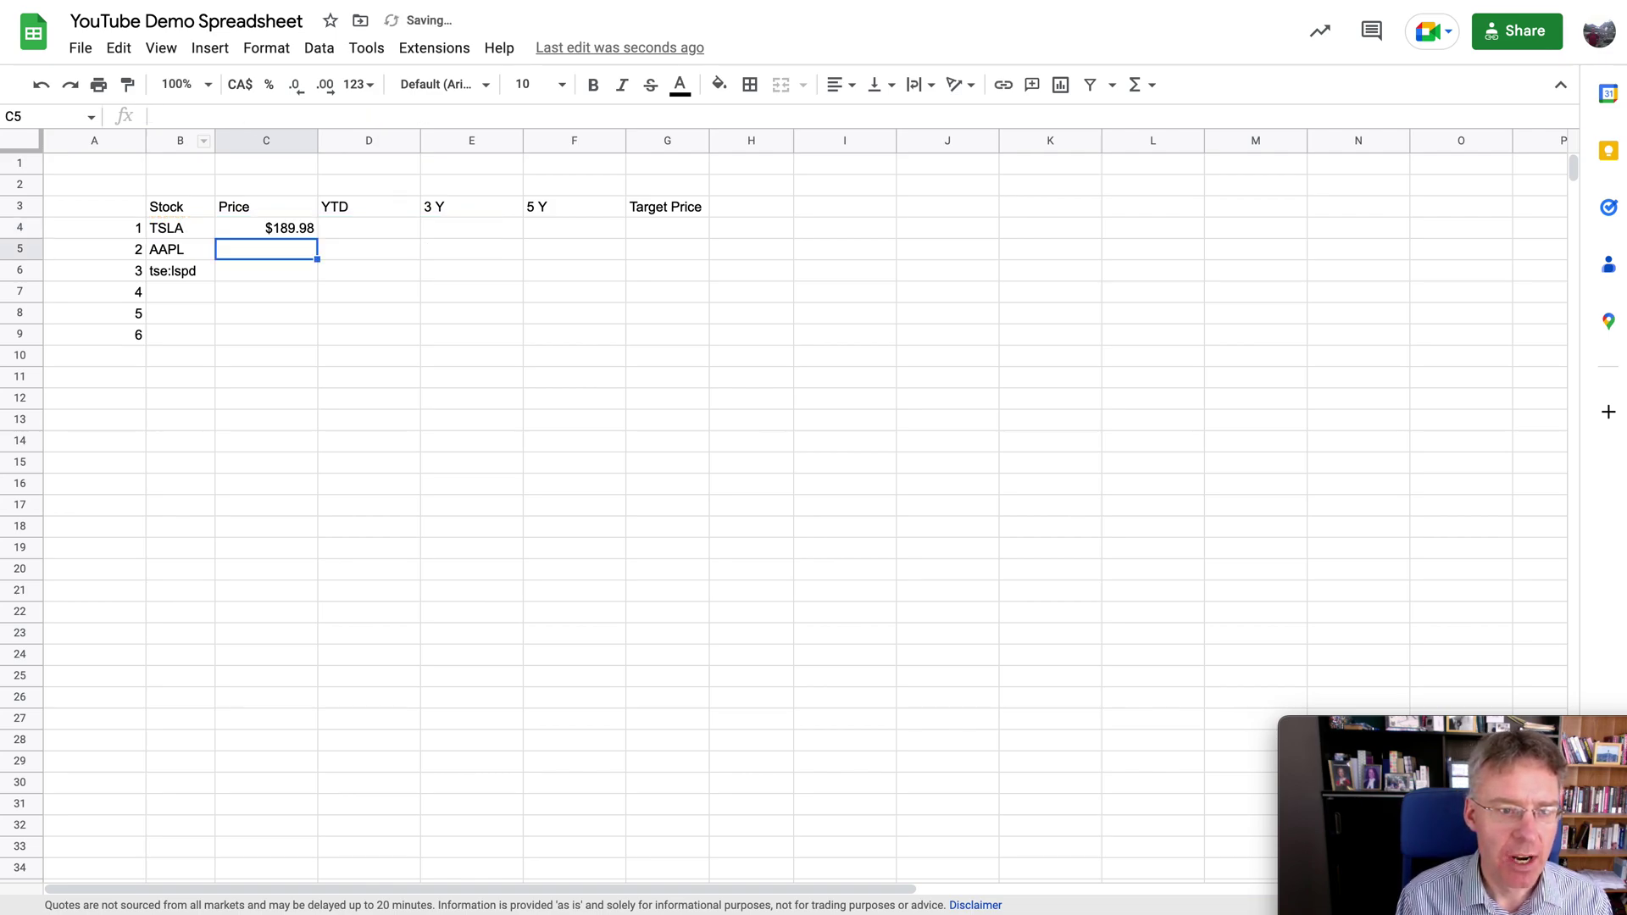
Copy the C4 price formula down the Price column through C9.
click(293, 236)
drag(317, 238, 301, 338)
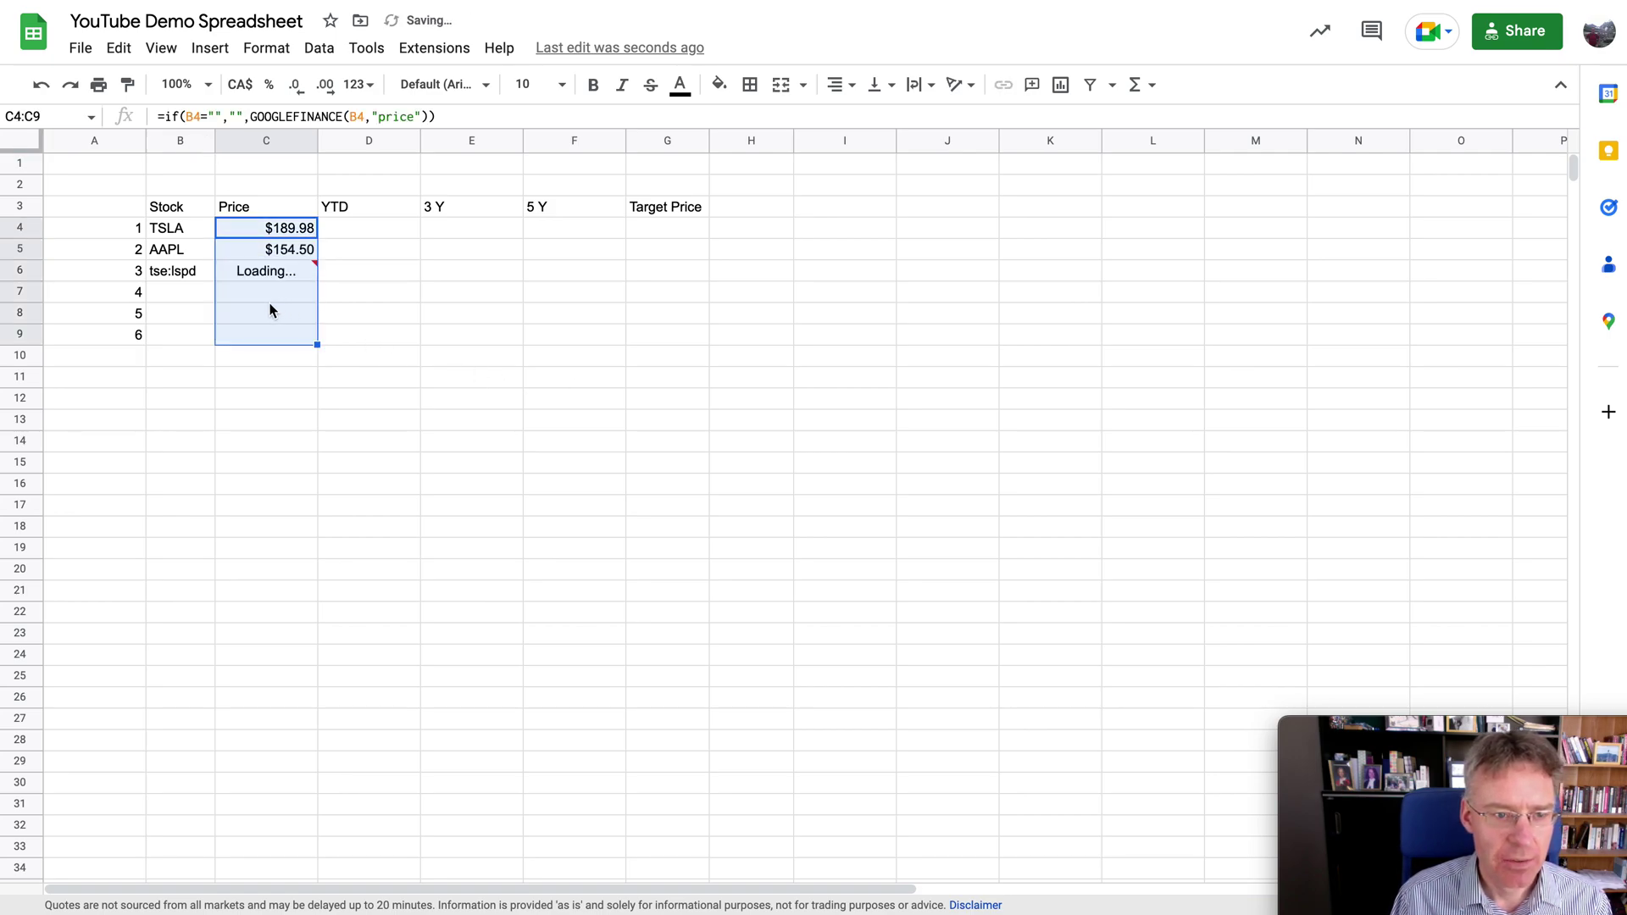
click(360, 315)
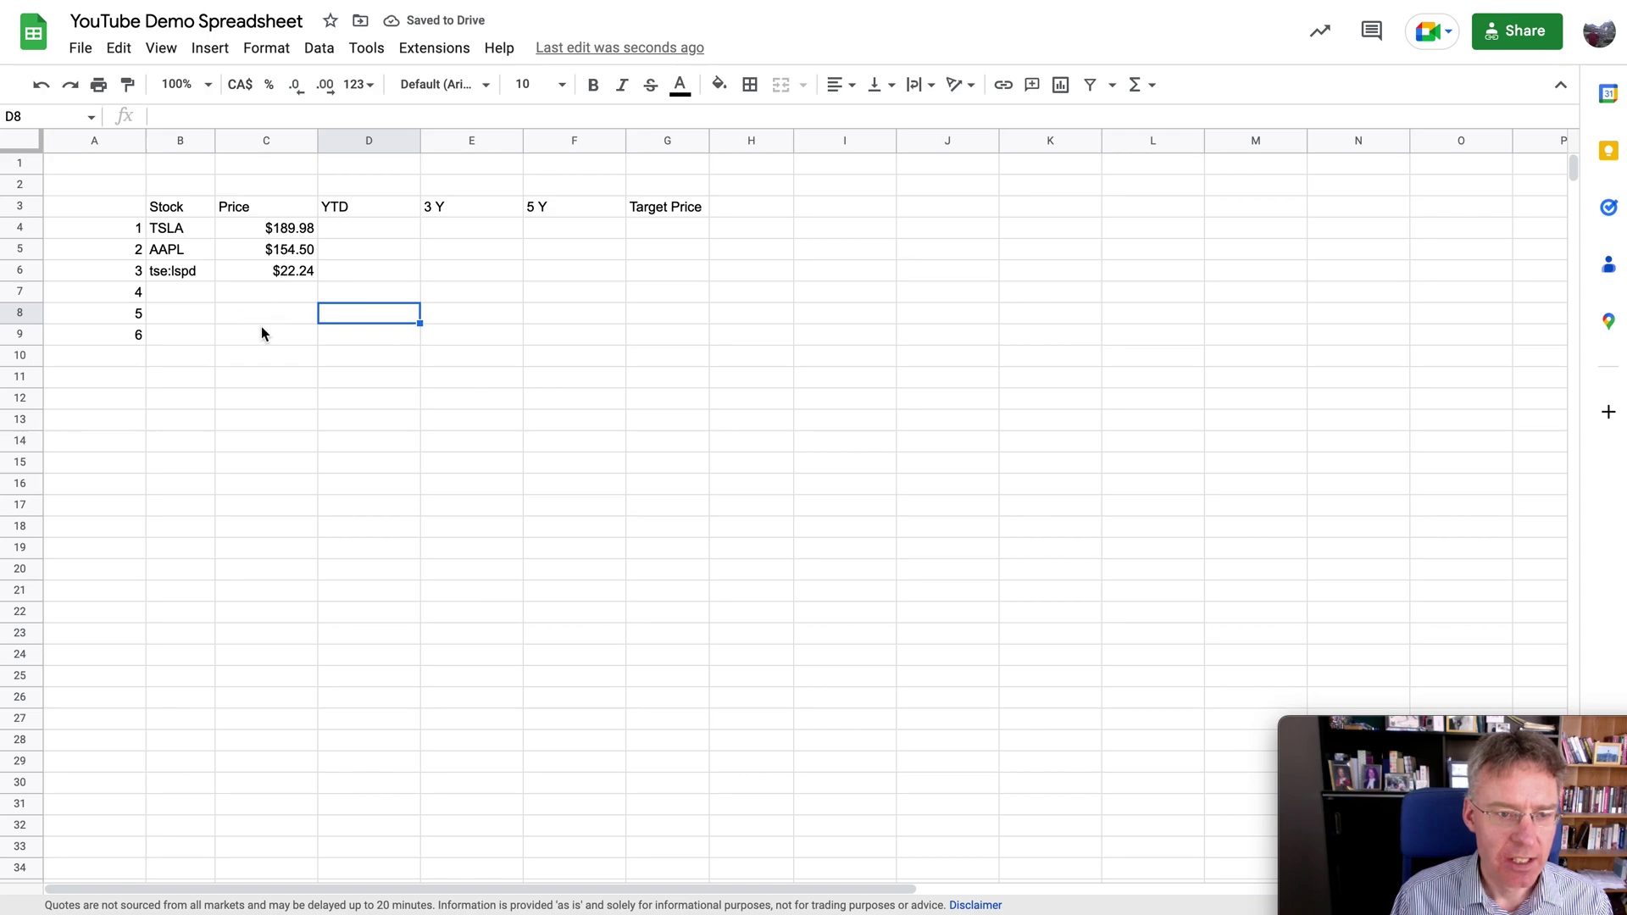
Enter the ticker aapl in B7 as the fourth stock to test the copied price formula.
click(193, 299)
text(aapl)
key(Return)
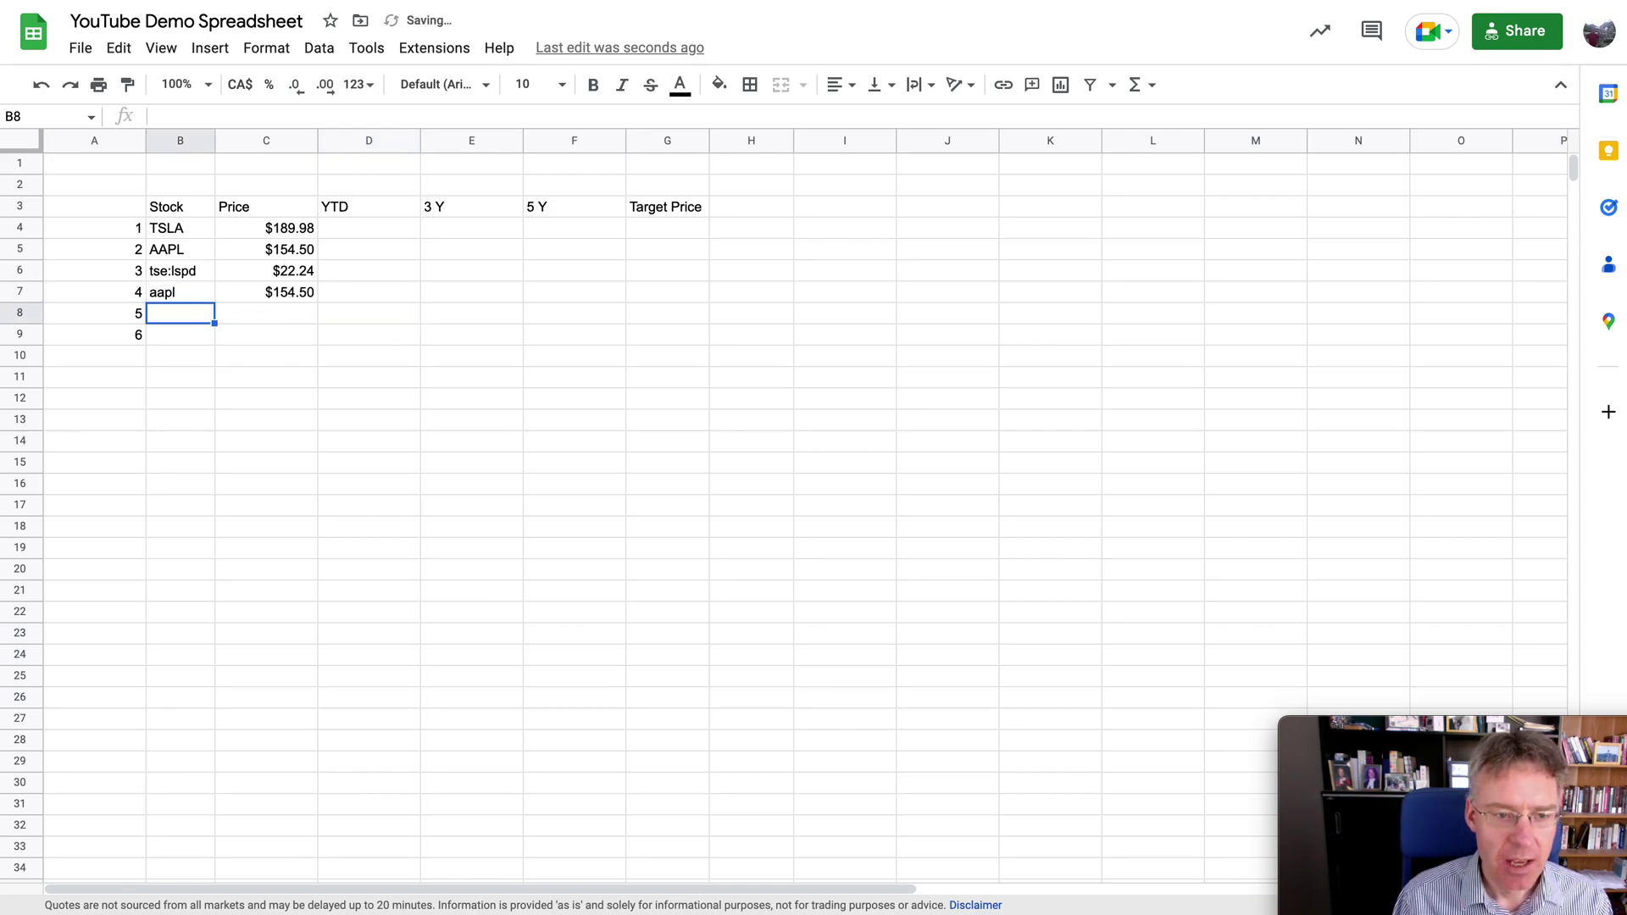
key(Up)
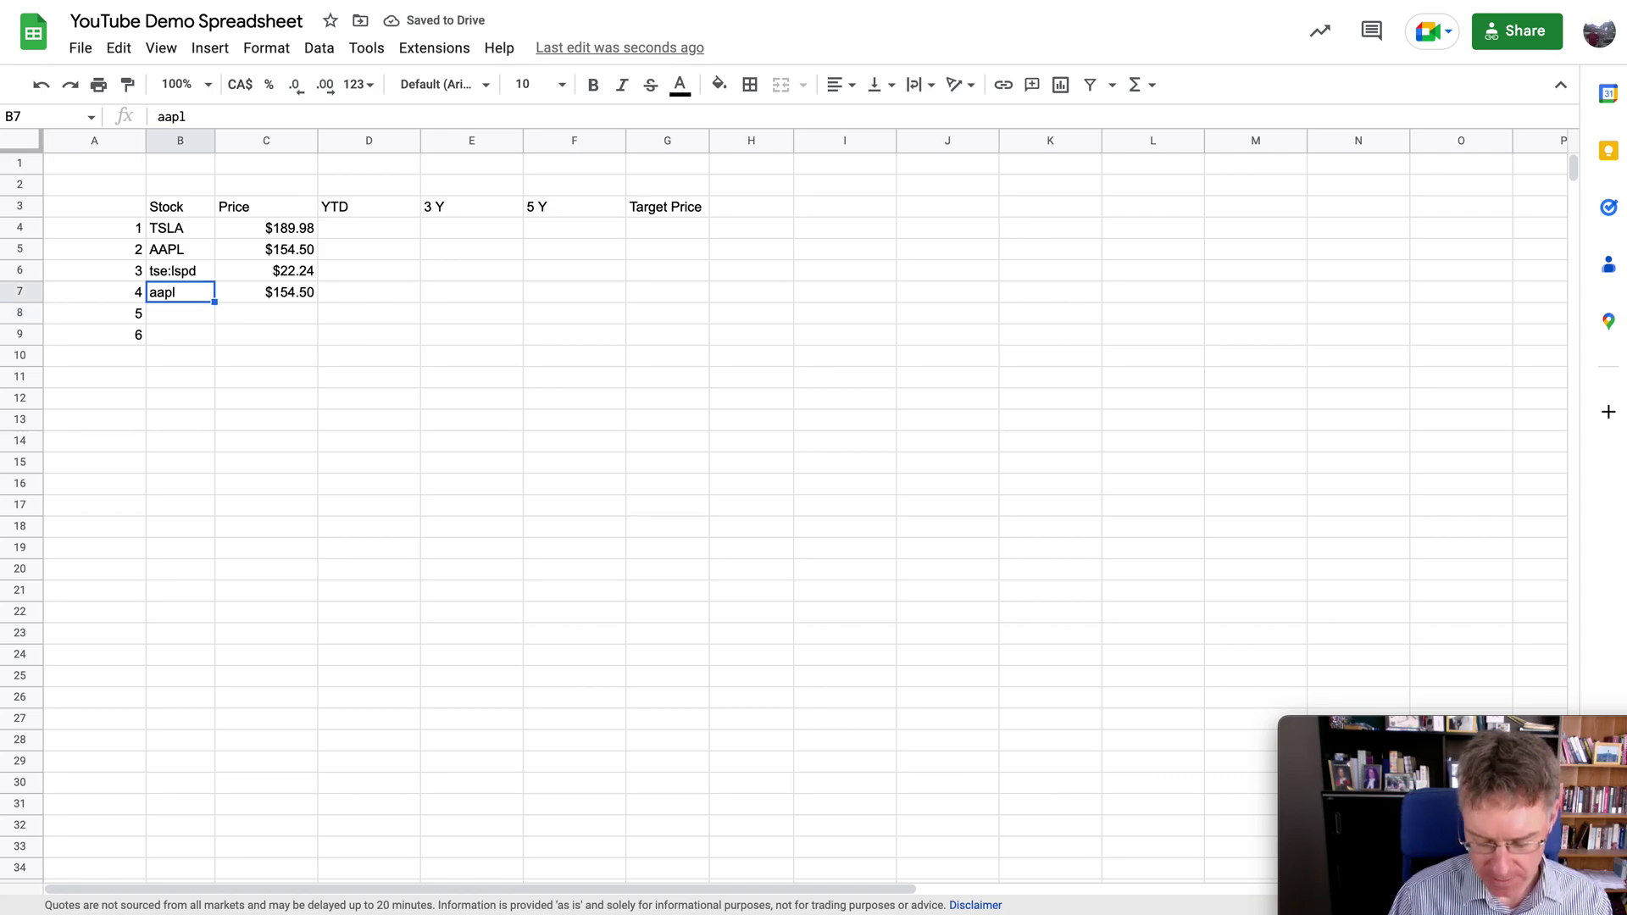
Begin a GOOGLEFINANCE formula in the YTD cell D4 with B4 as the ticker and "close" as the attribute.
click(393, 223)
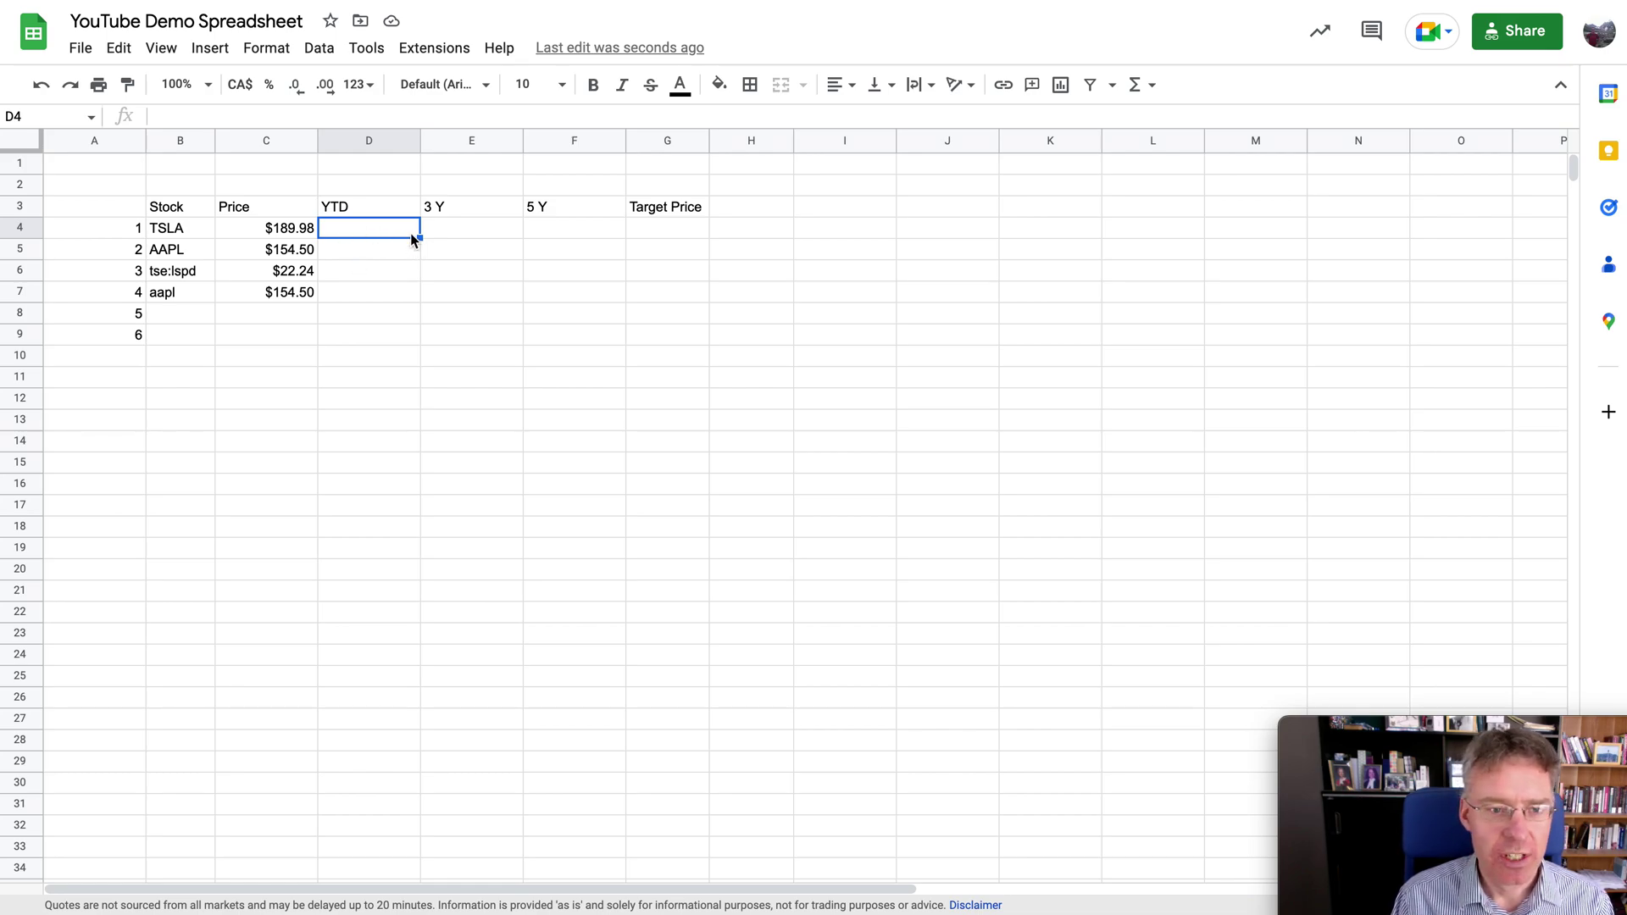
click(365, 116)
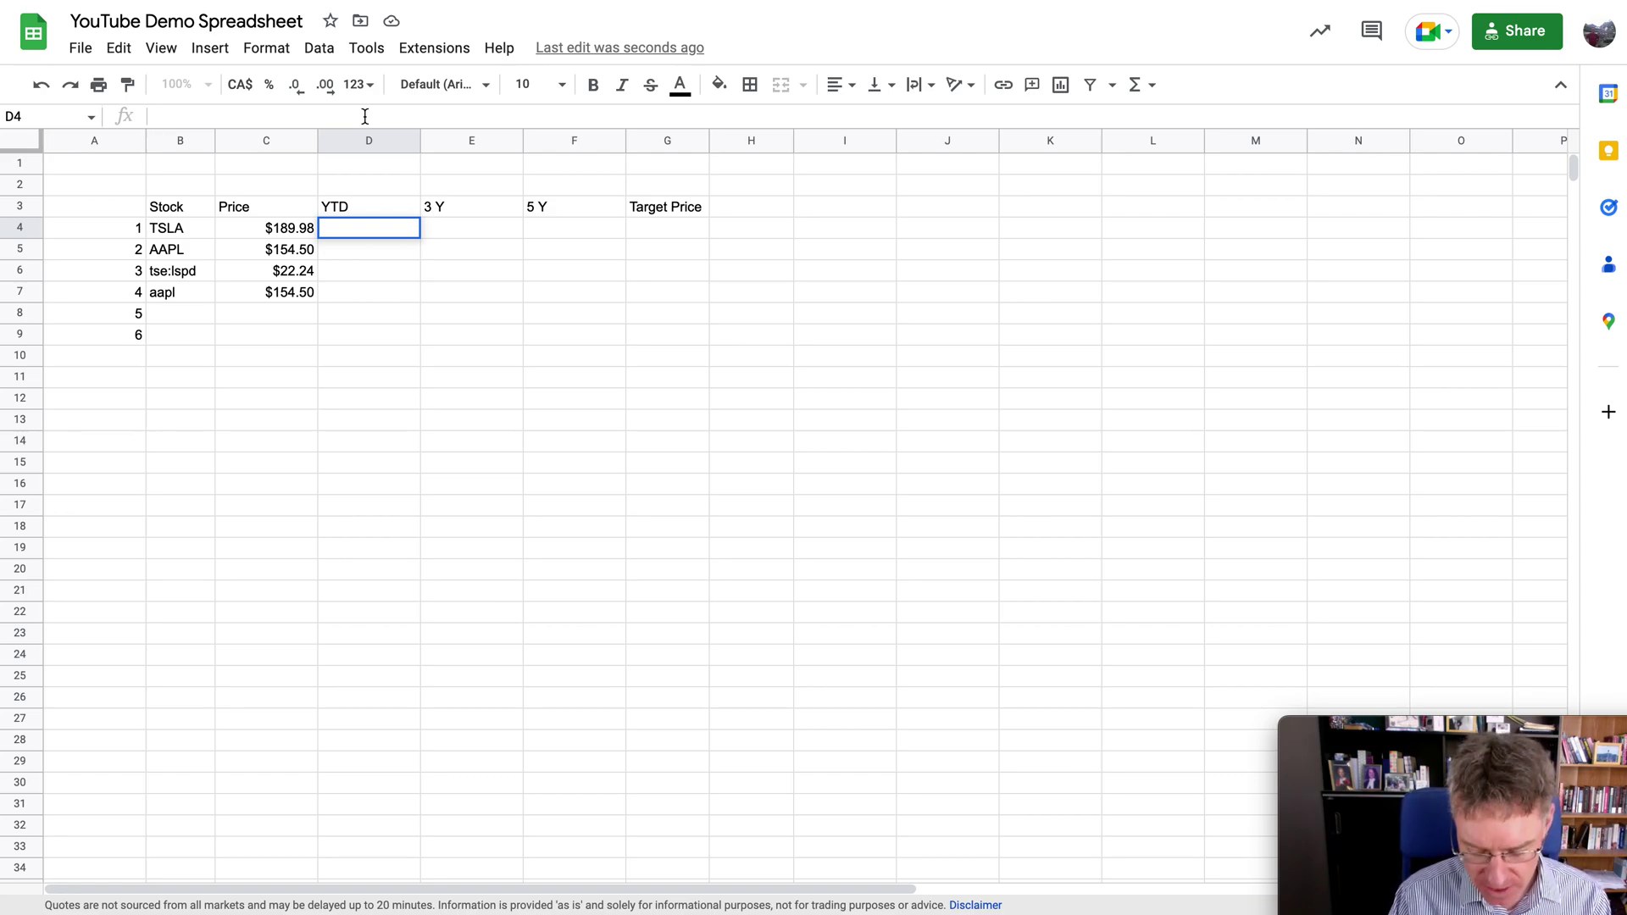
text(=)
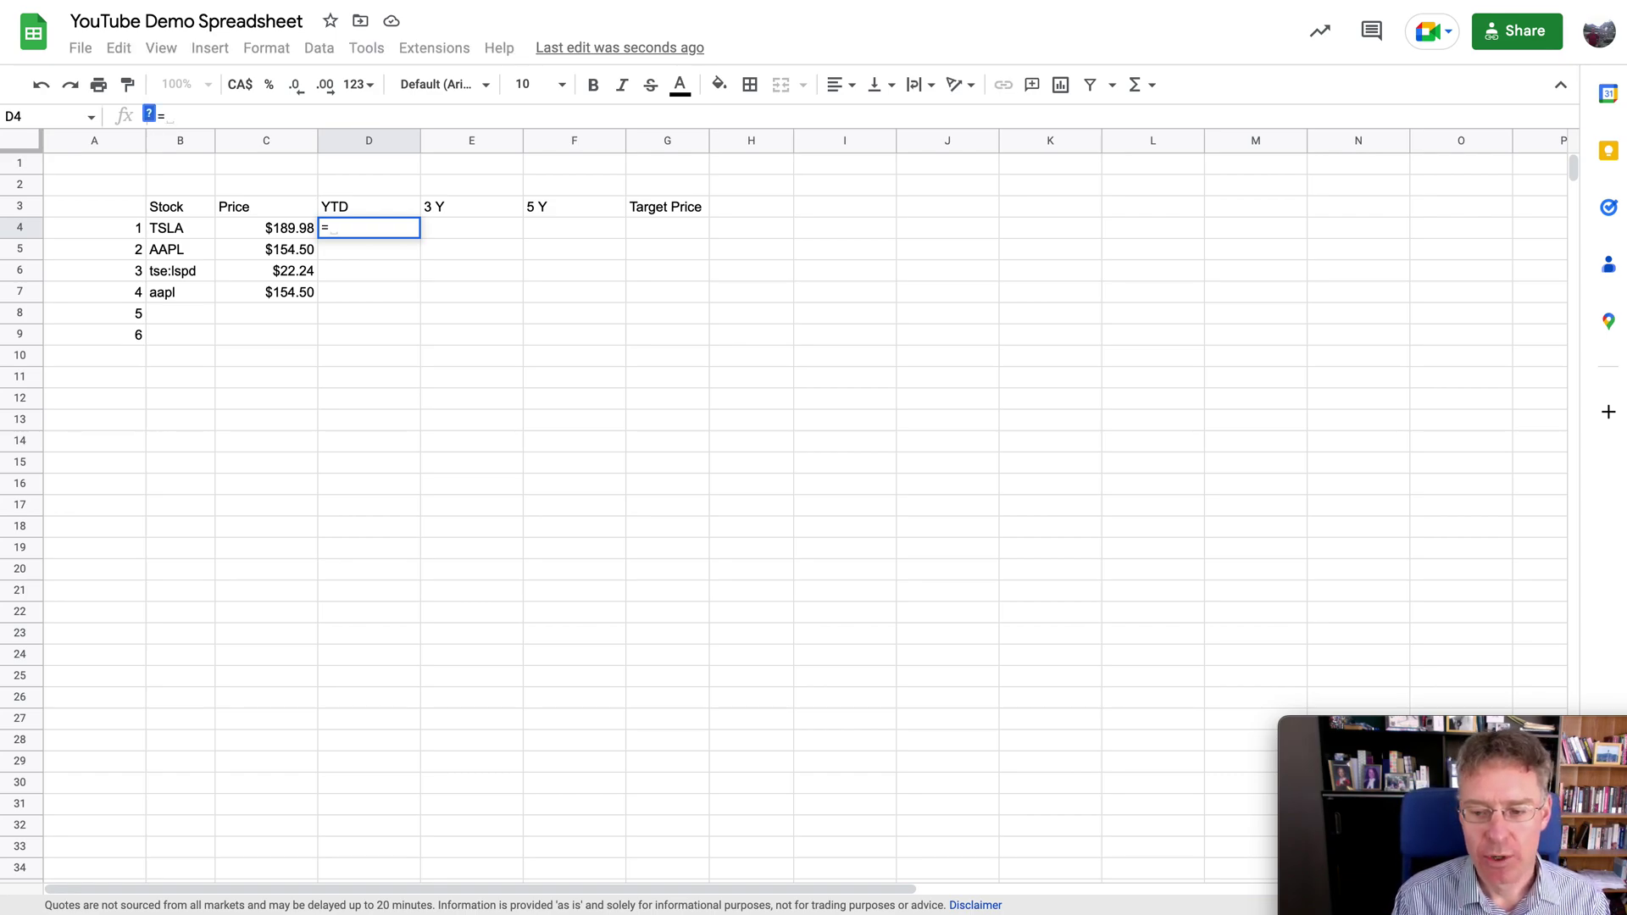
text(goog)
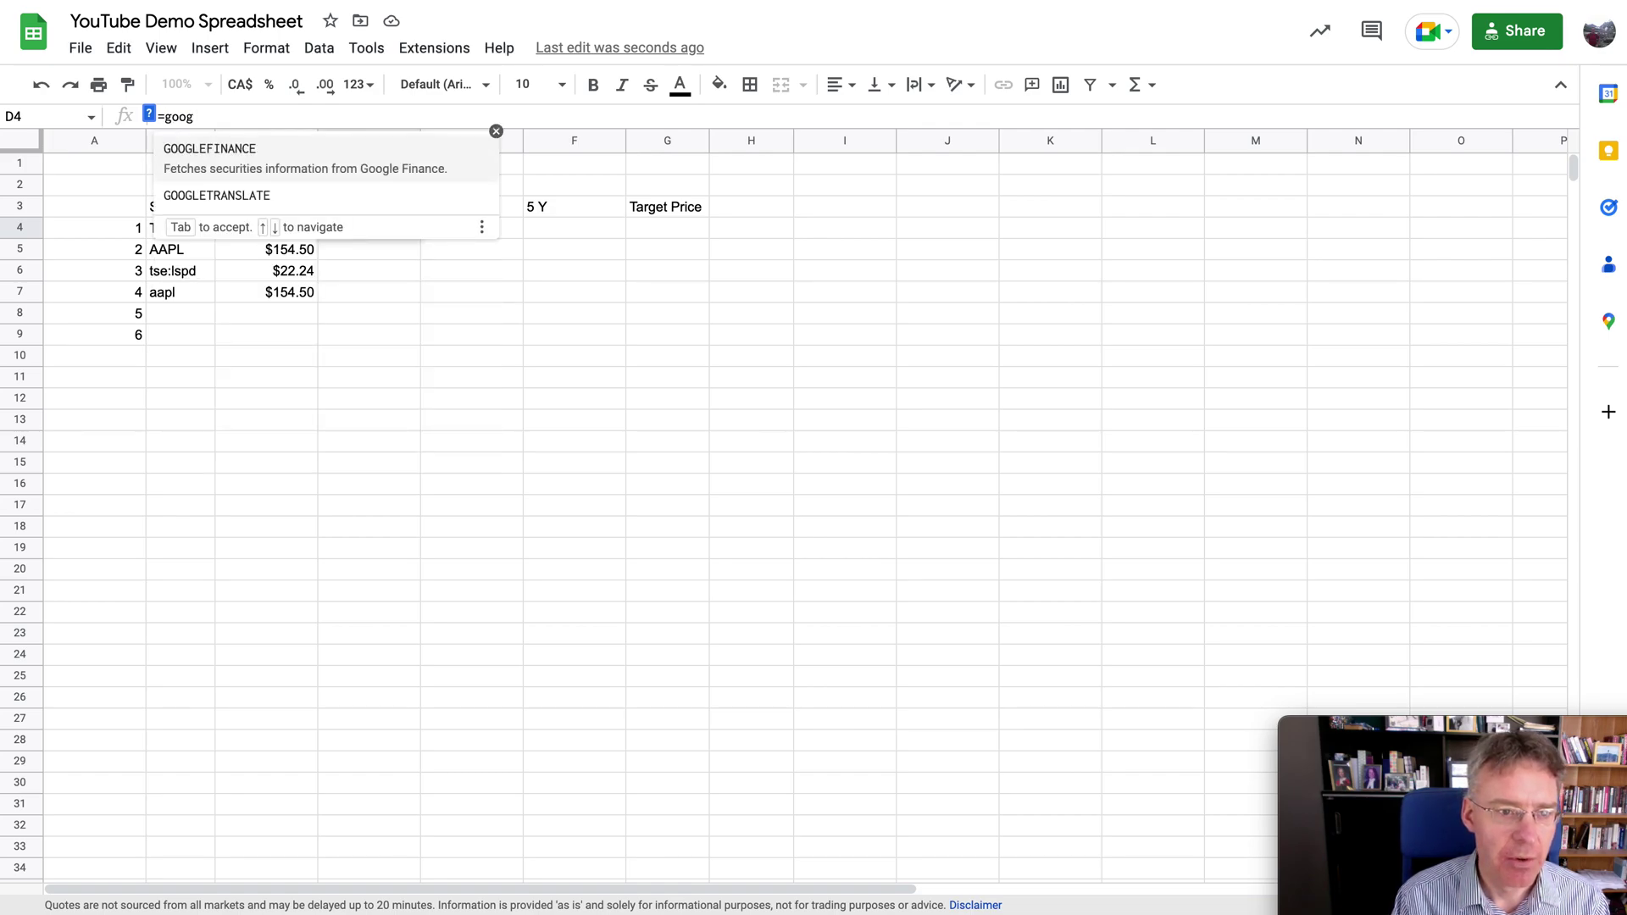
key(Tab)
text(B4)
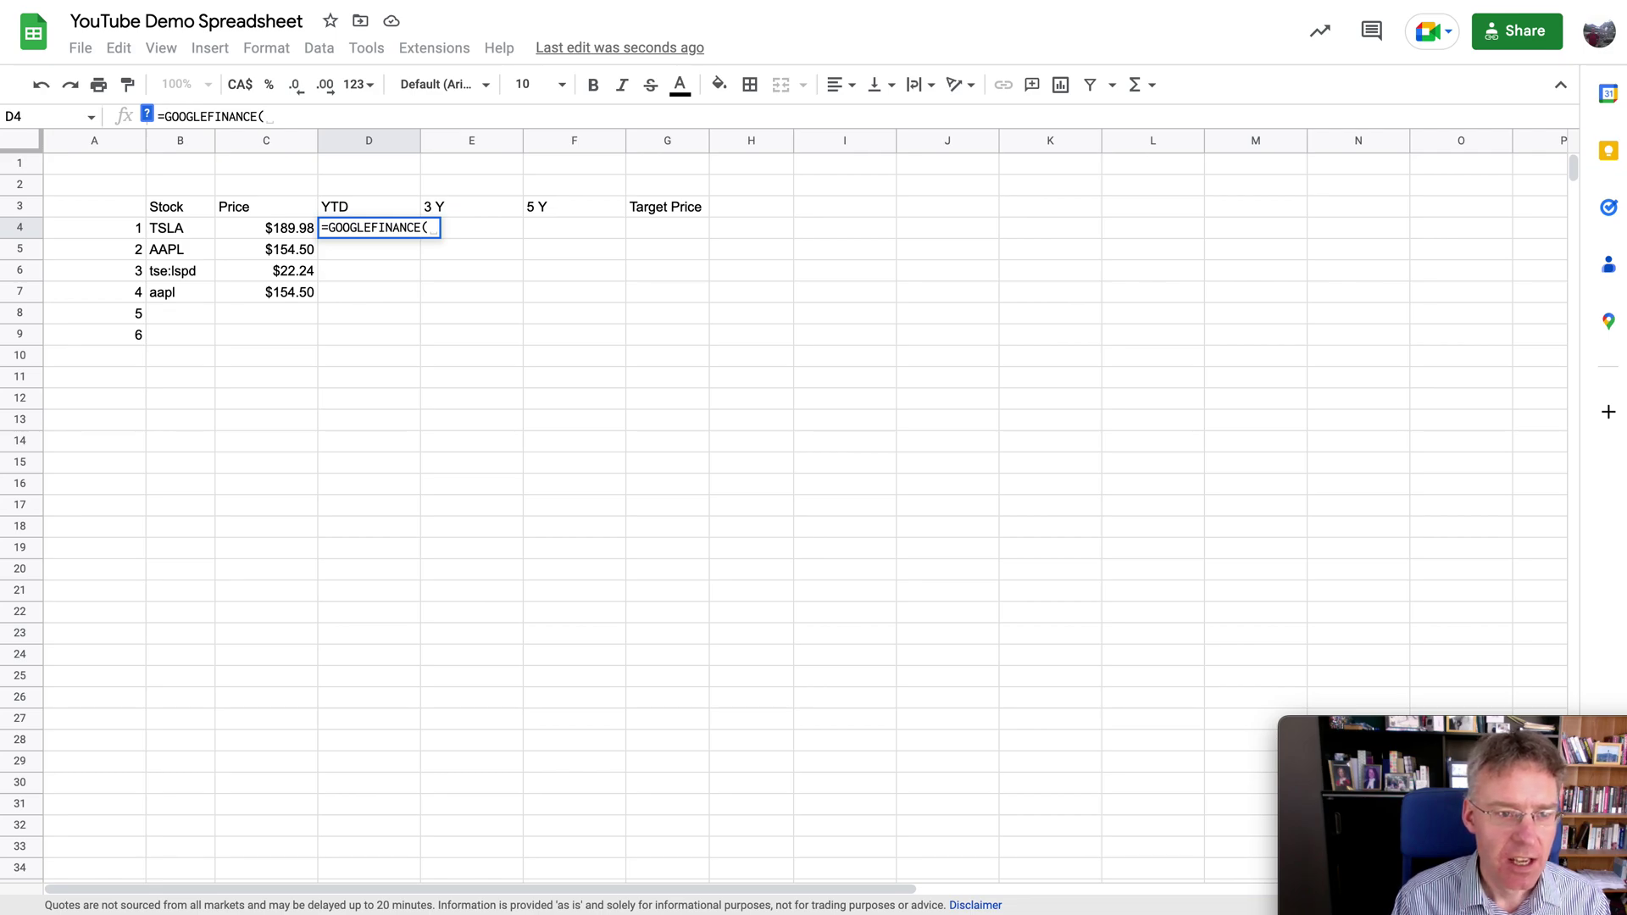
text(,"cose)
key(BackSpace)
key(BackSpace)
key(BackSpace)
text(lose")
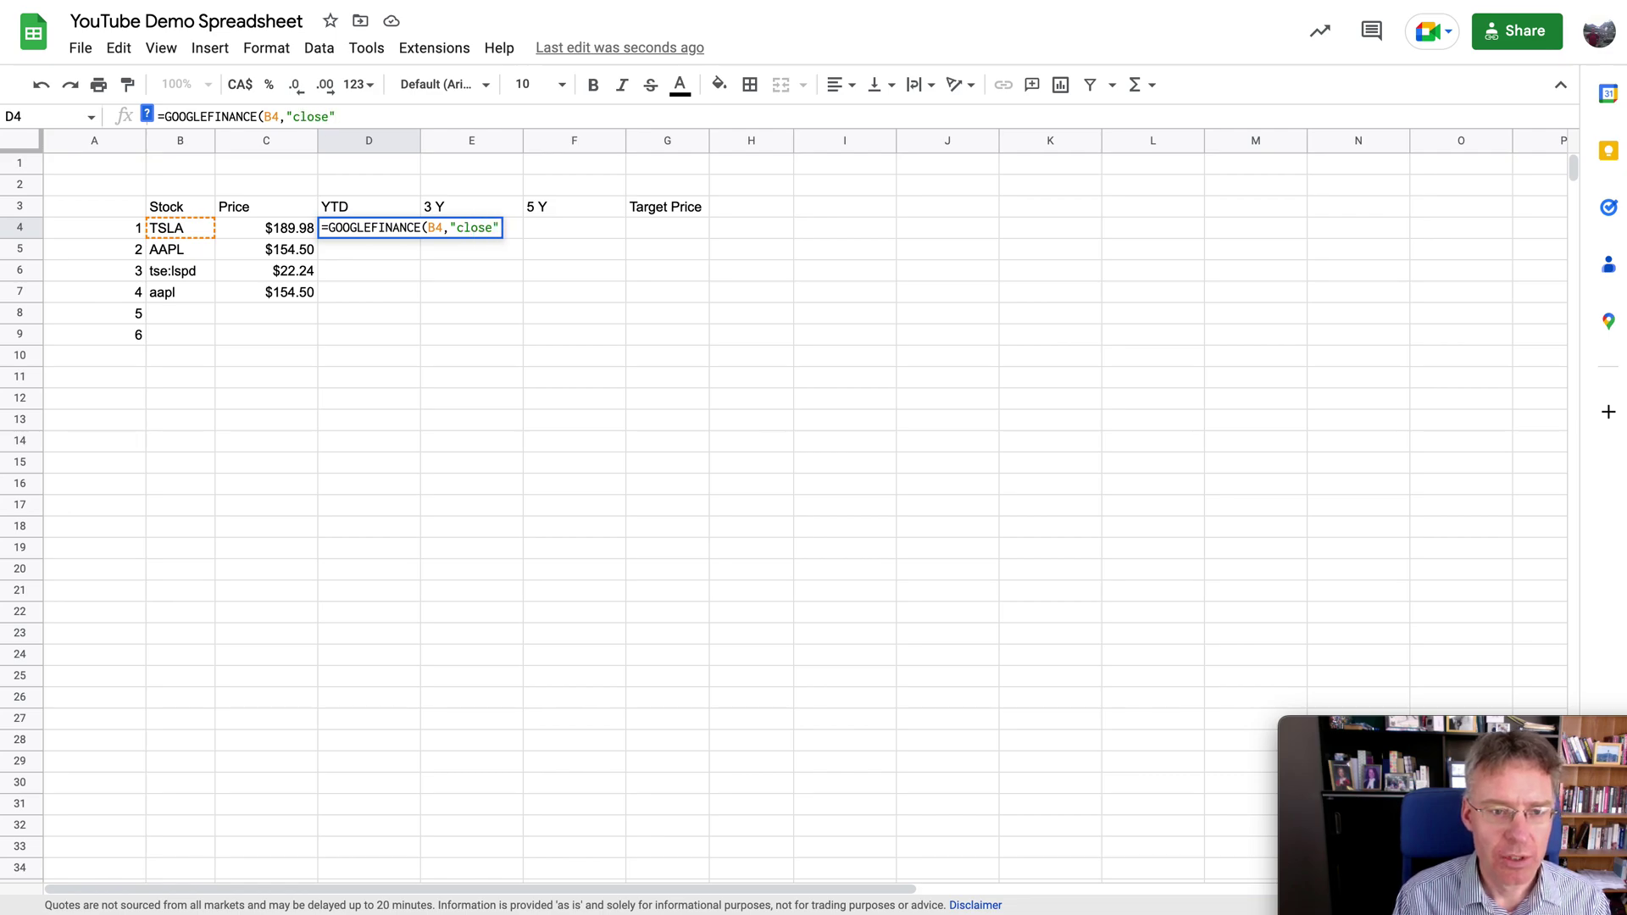
Complete the D4 formula with the date argument Date(2022,12,31) and commit it.
text(,)
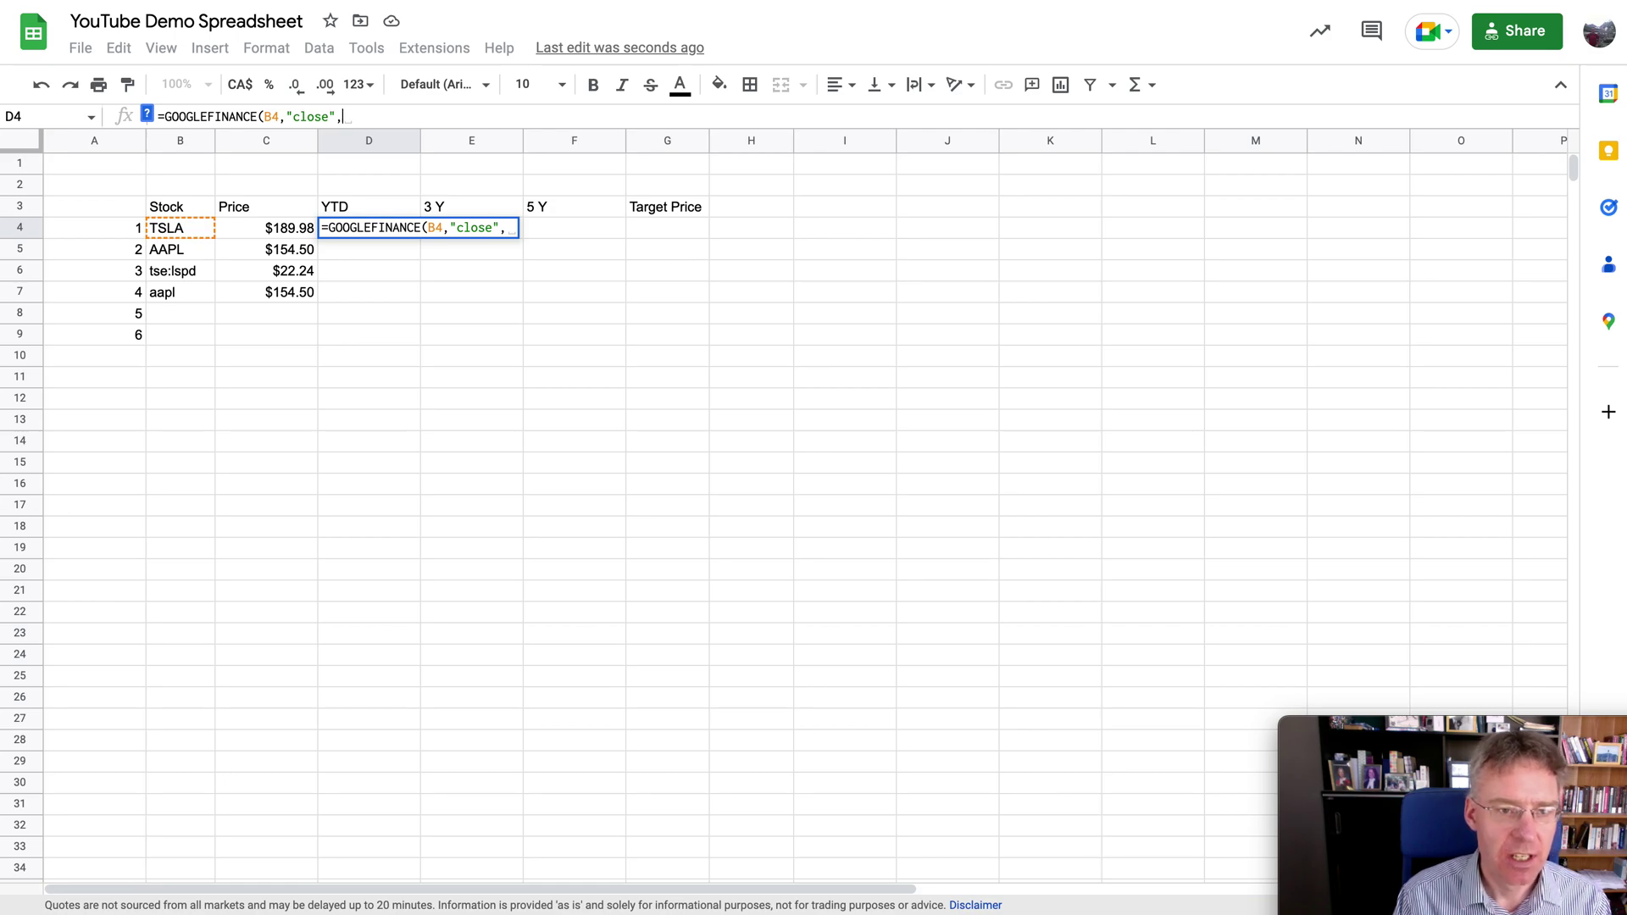
text(Date)
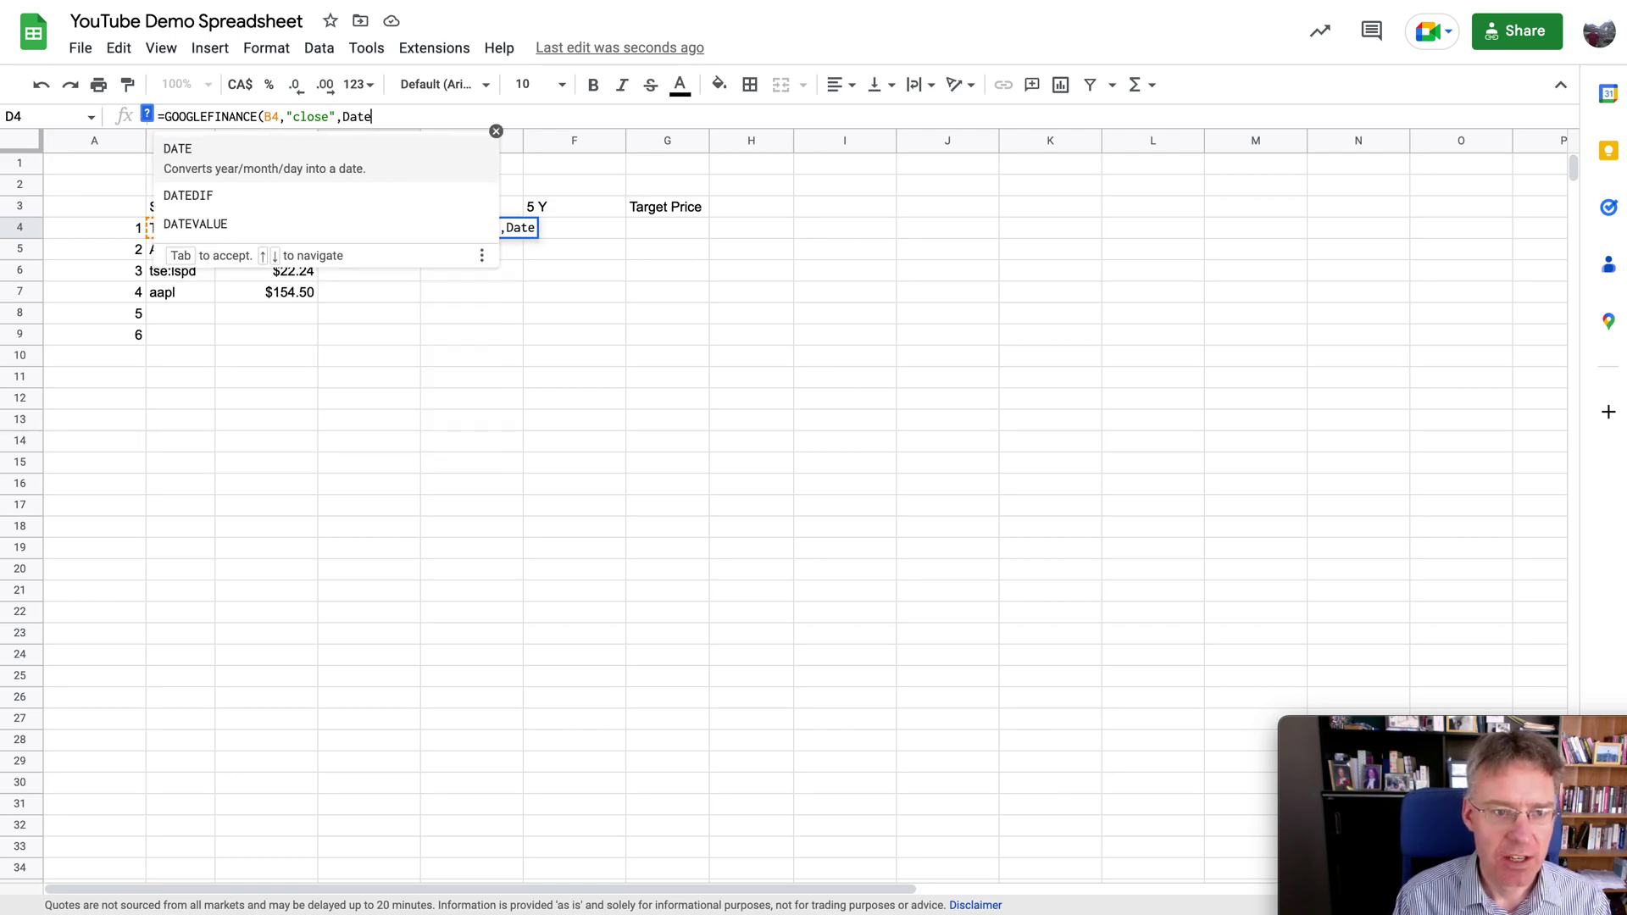
text((2022)
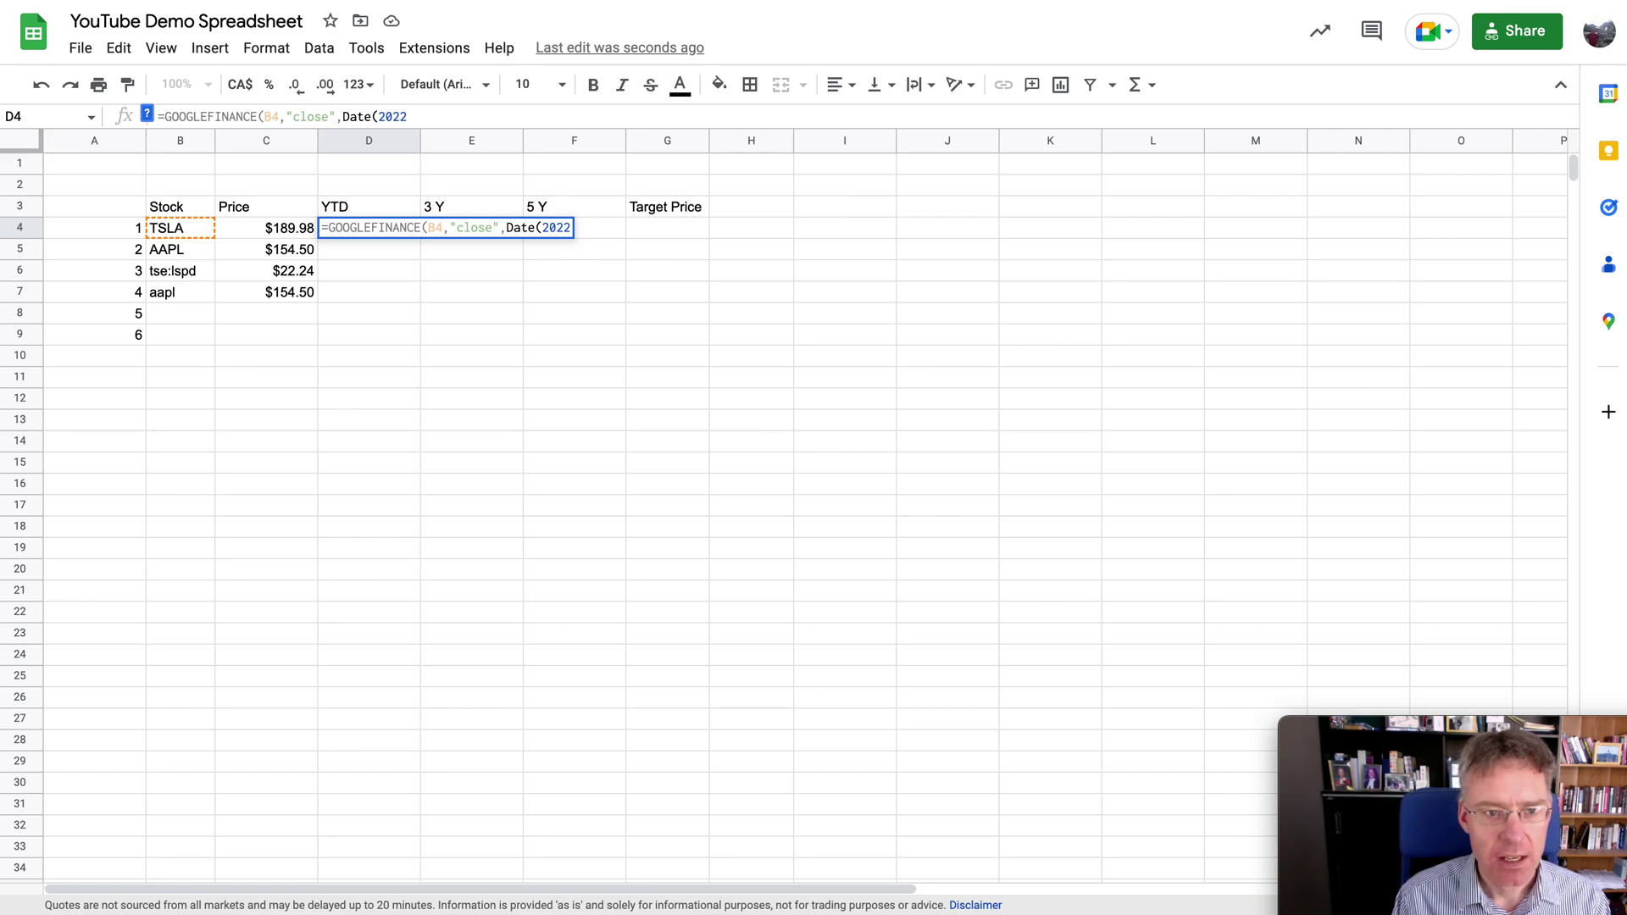
text(,12,31)
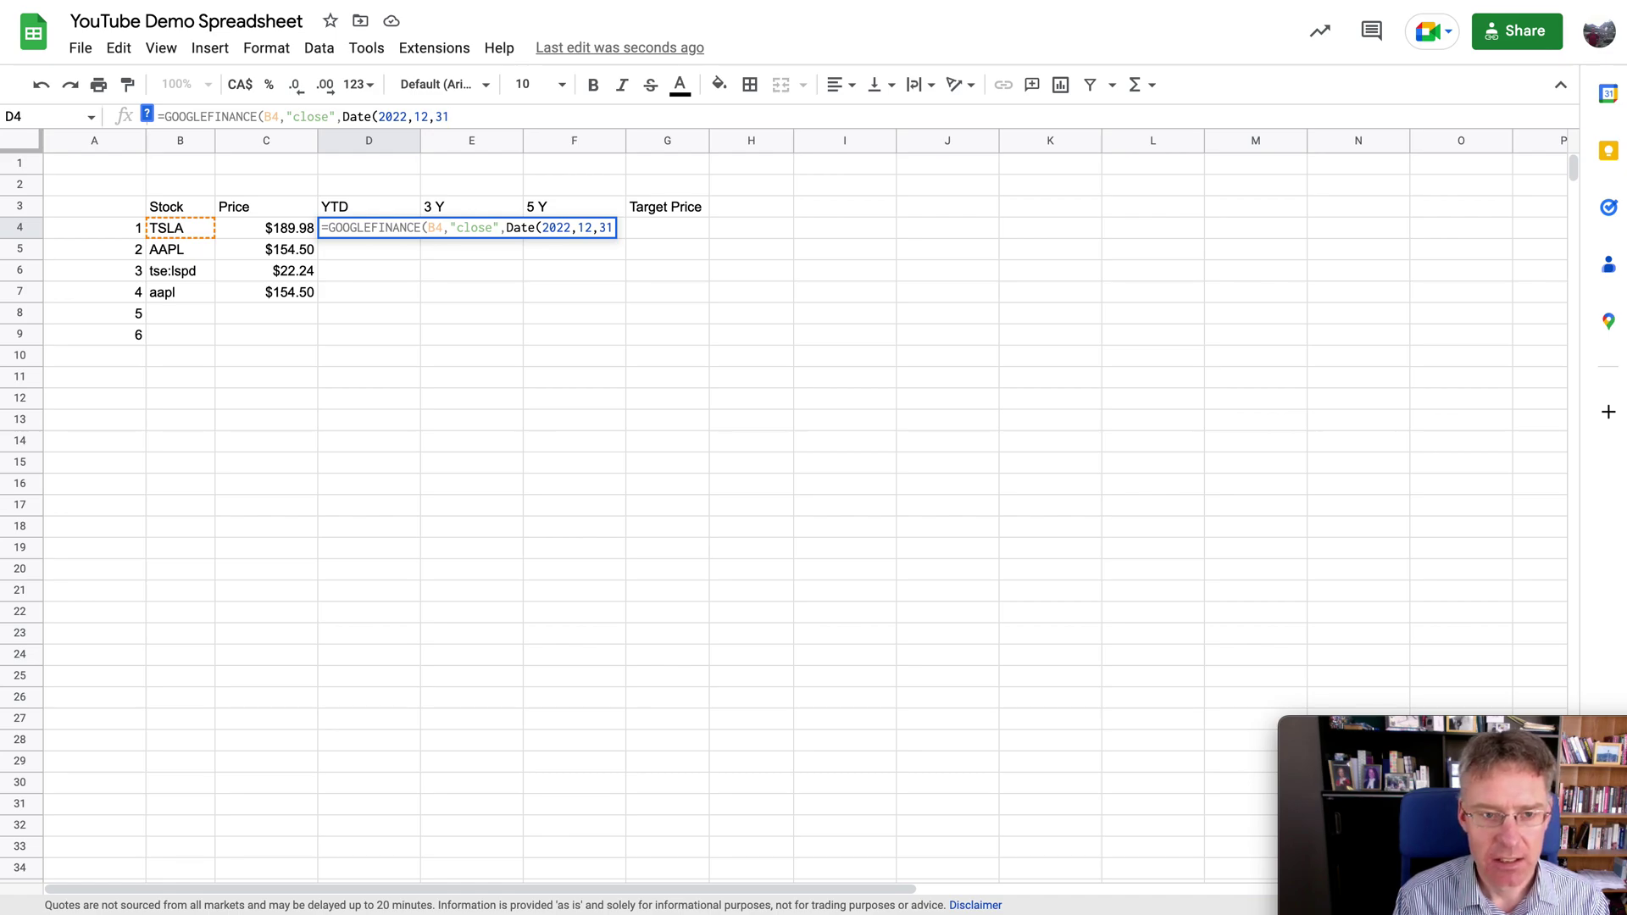
text())
key(Return)
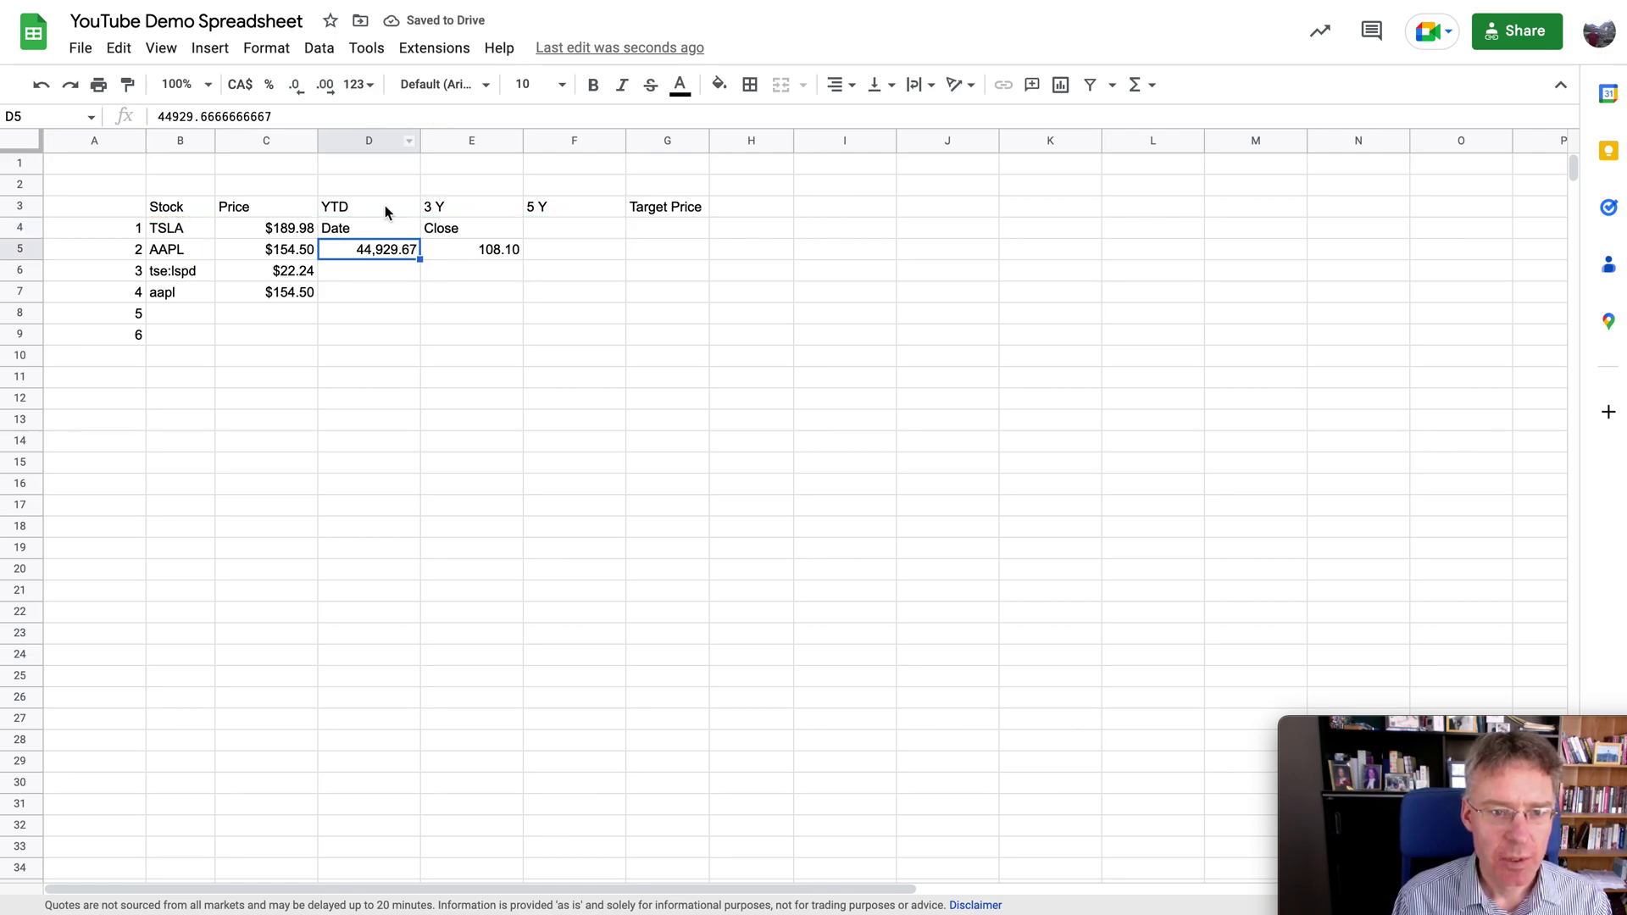
Wrap the D4 formula in INDEX with row 2 and column 2 to return only the closing price.
click(491, 252)
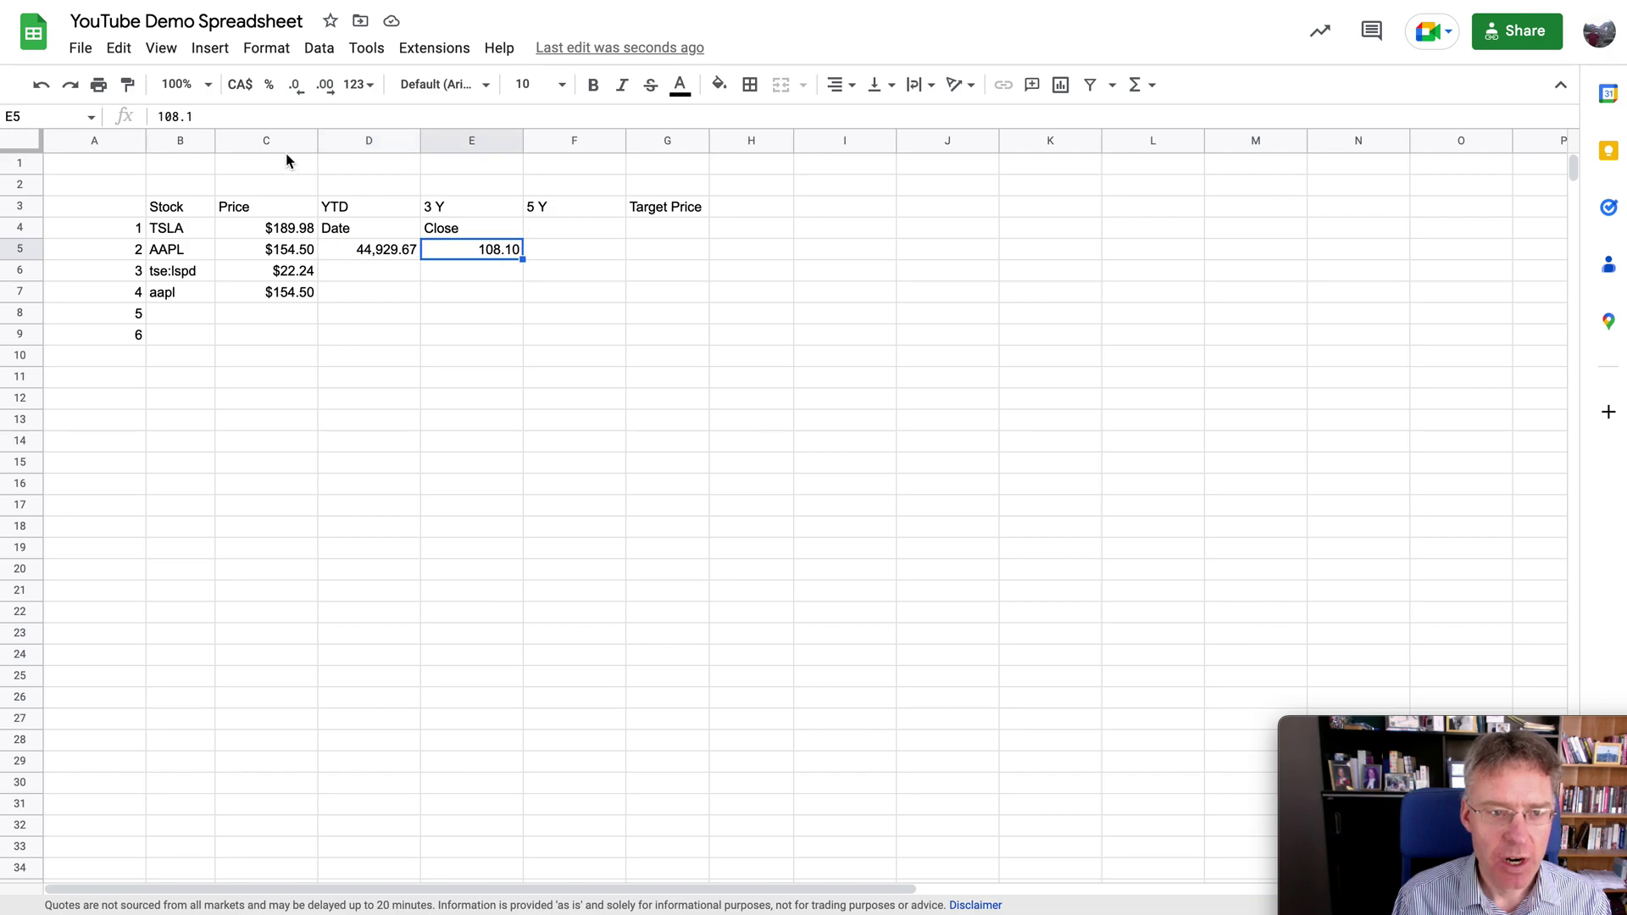
click(366, 236)
key(Return)
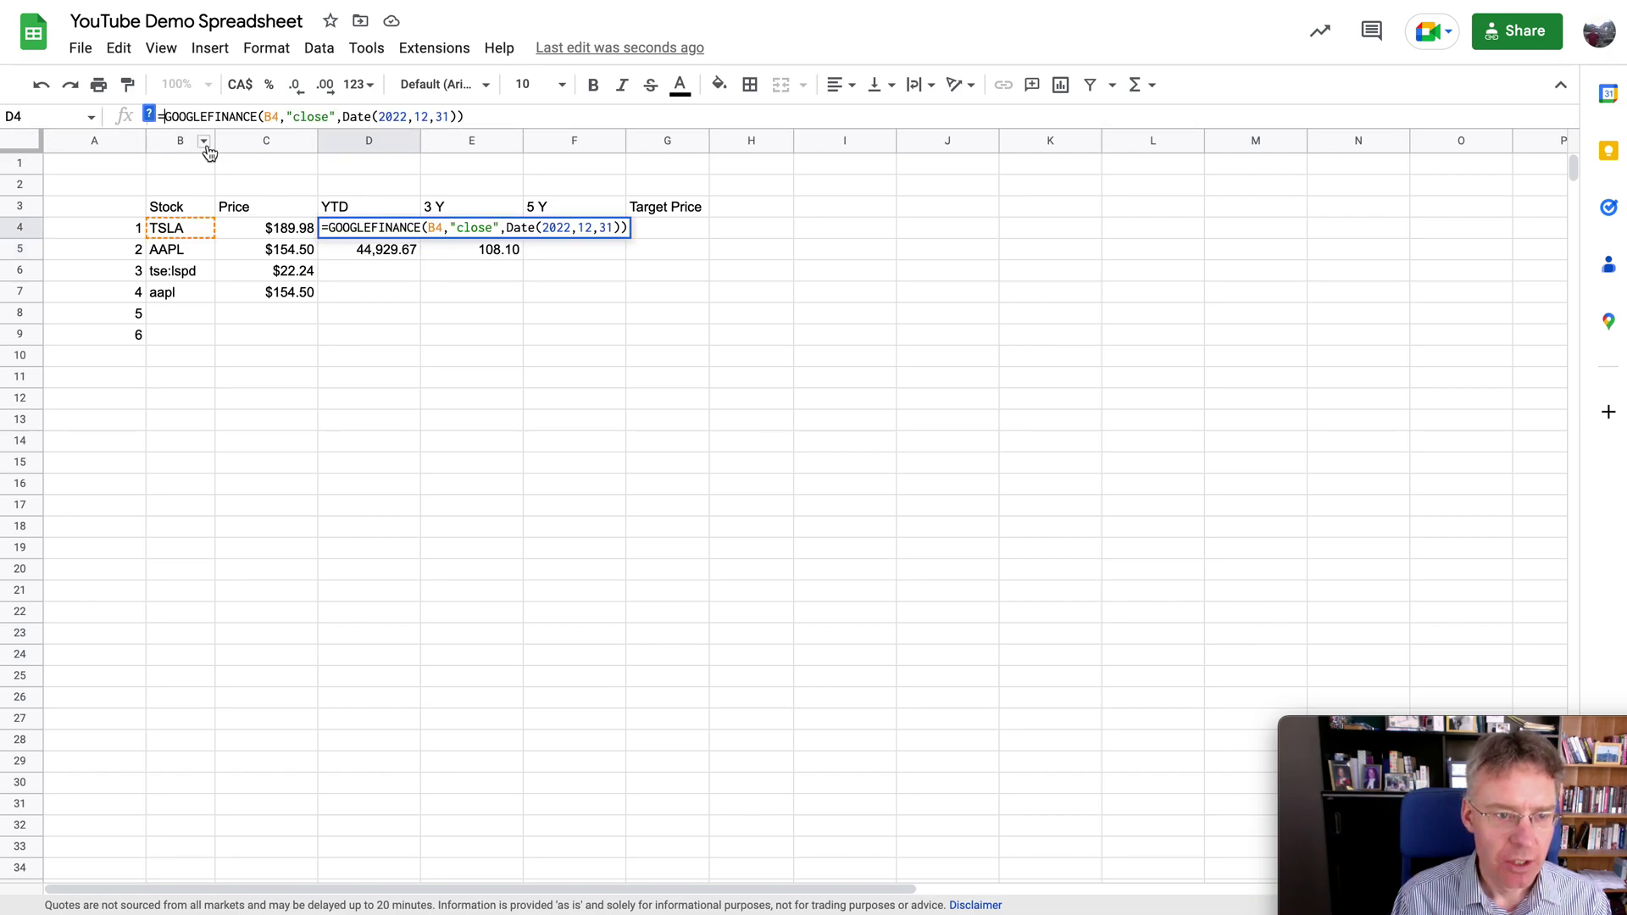
key(Home)
key(Right)
text(index()
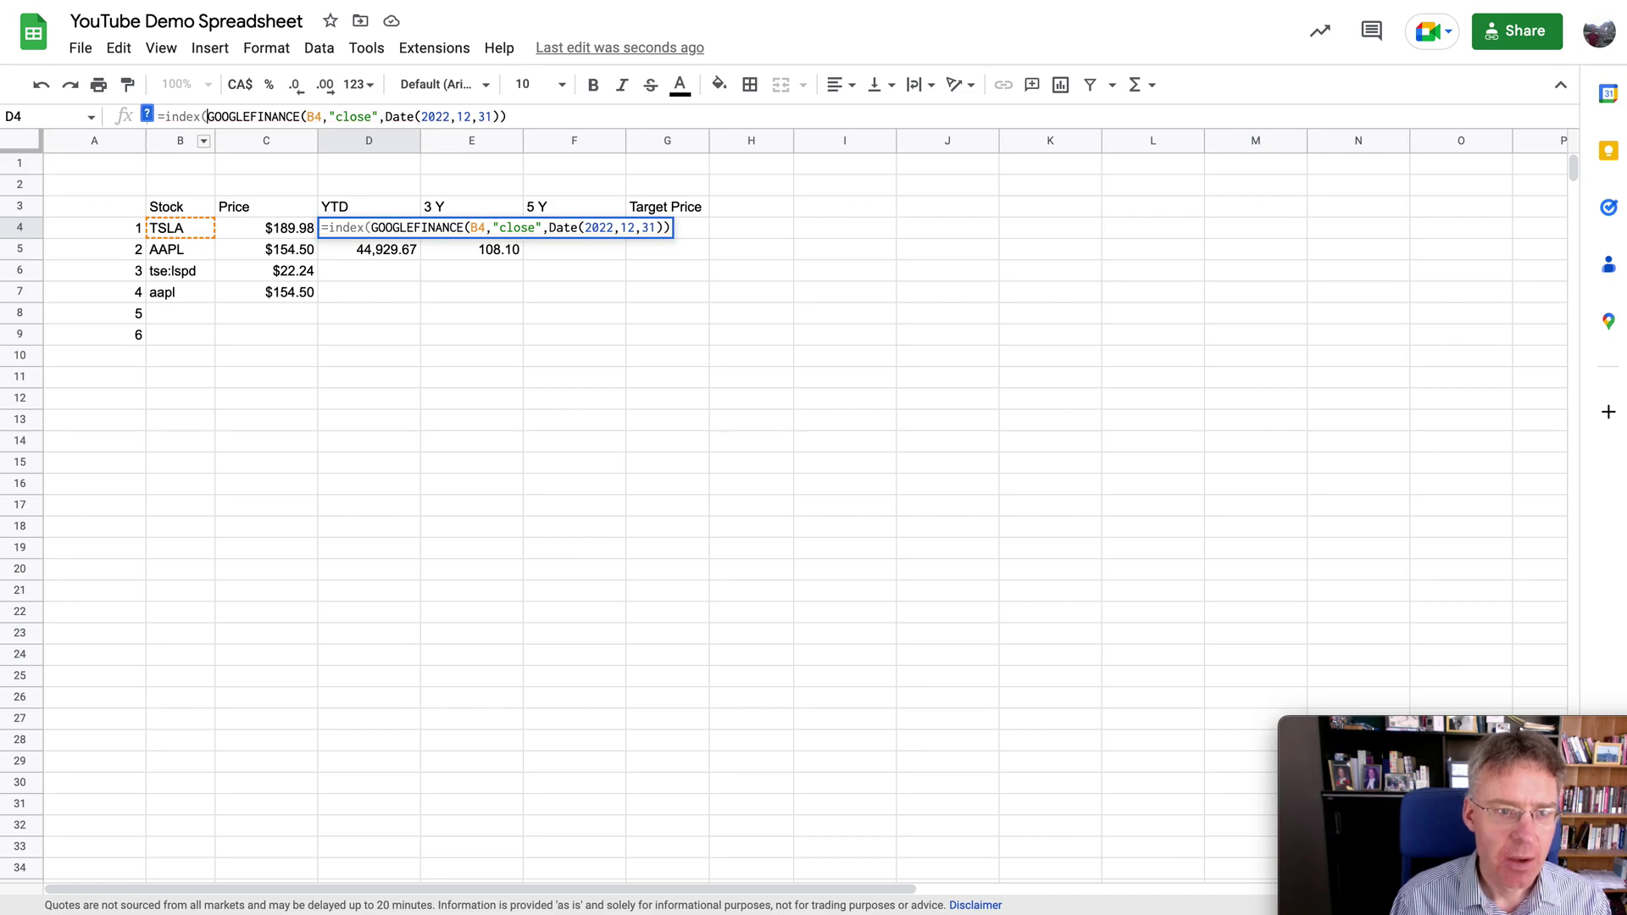
click(526, 117)
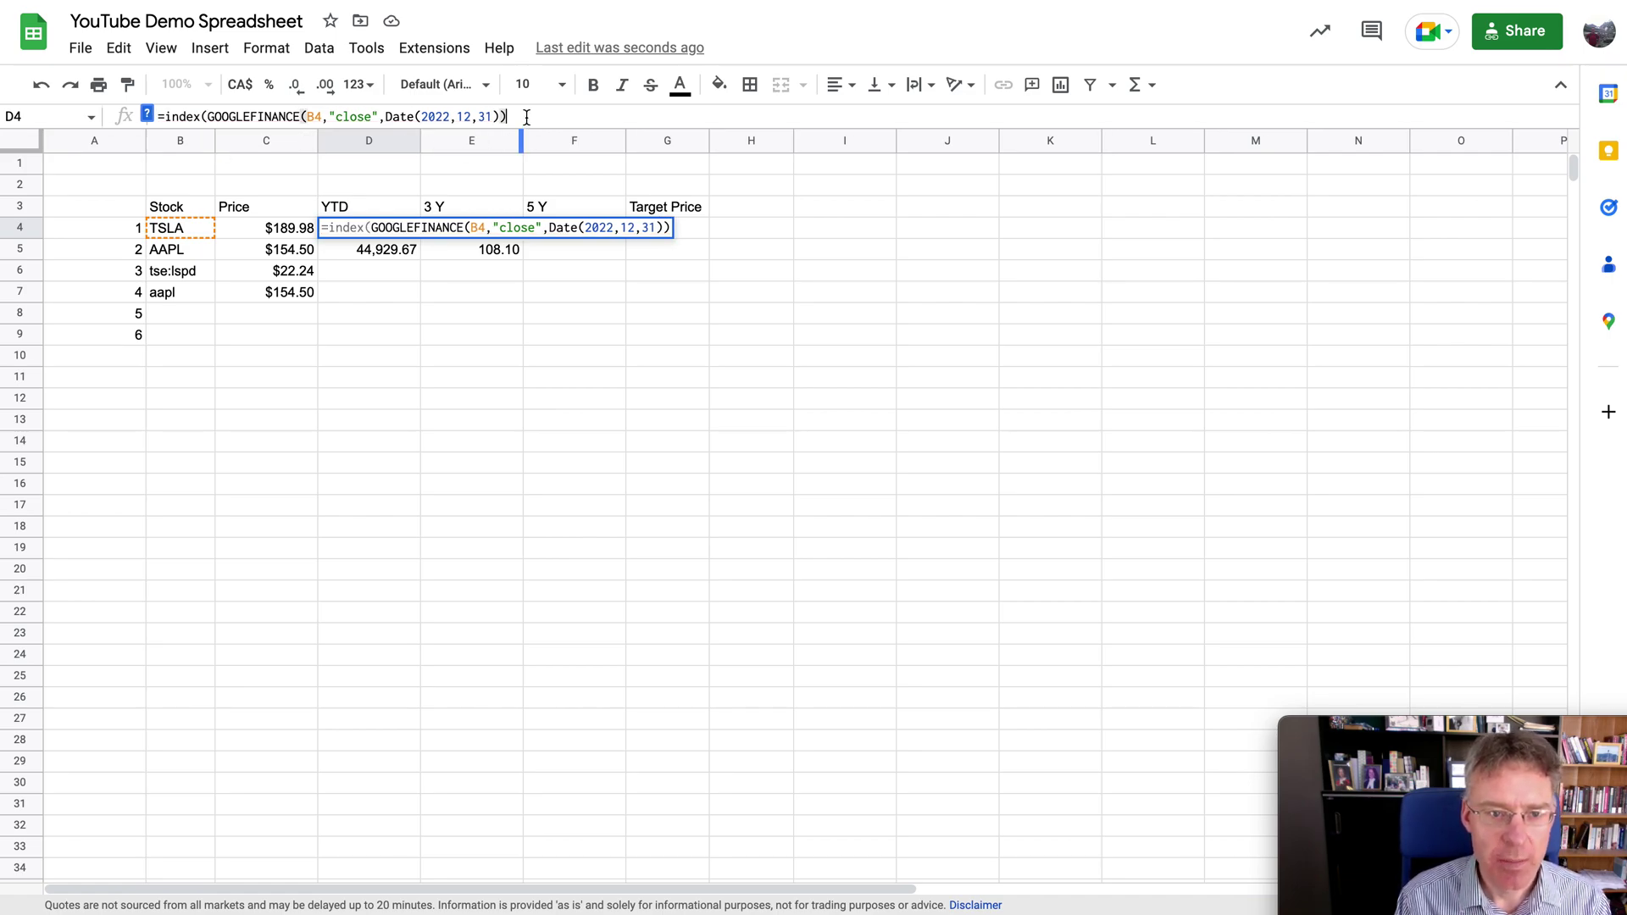
text(,)
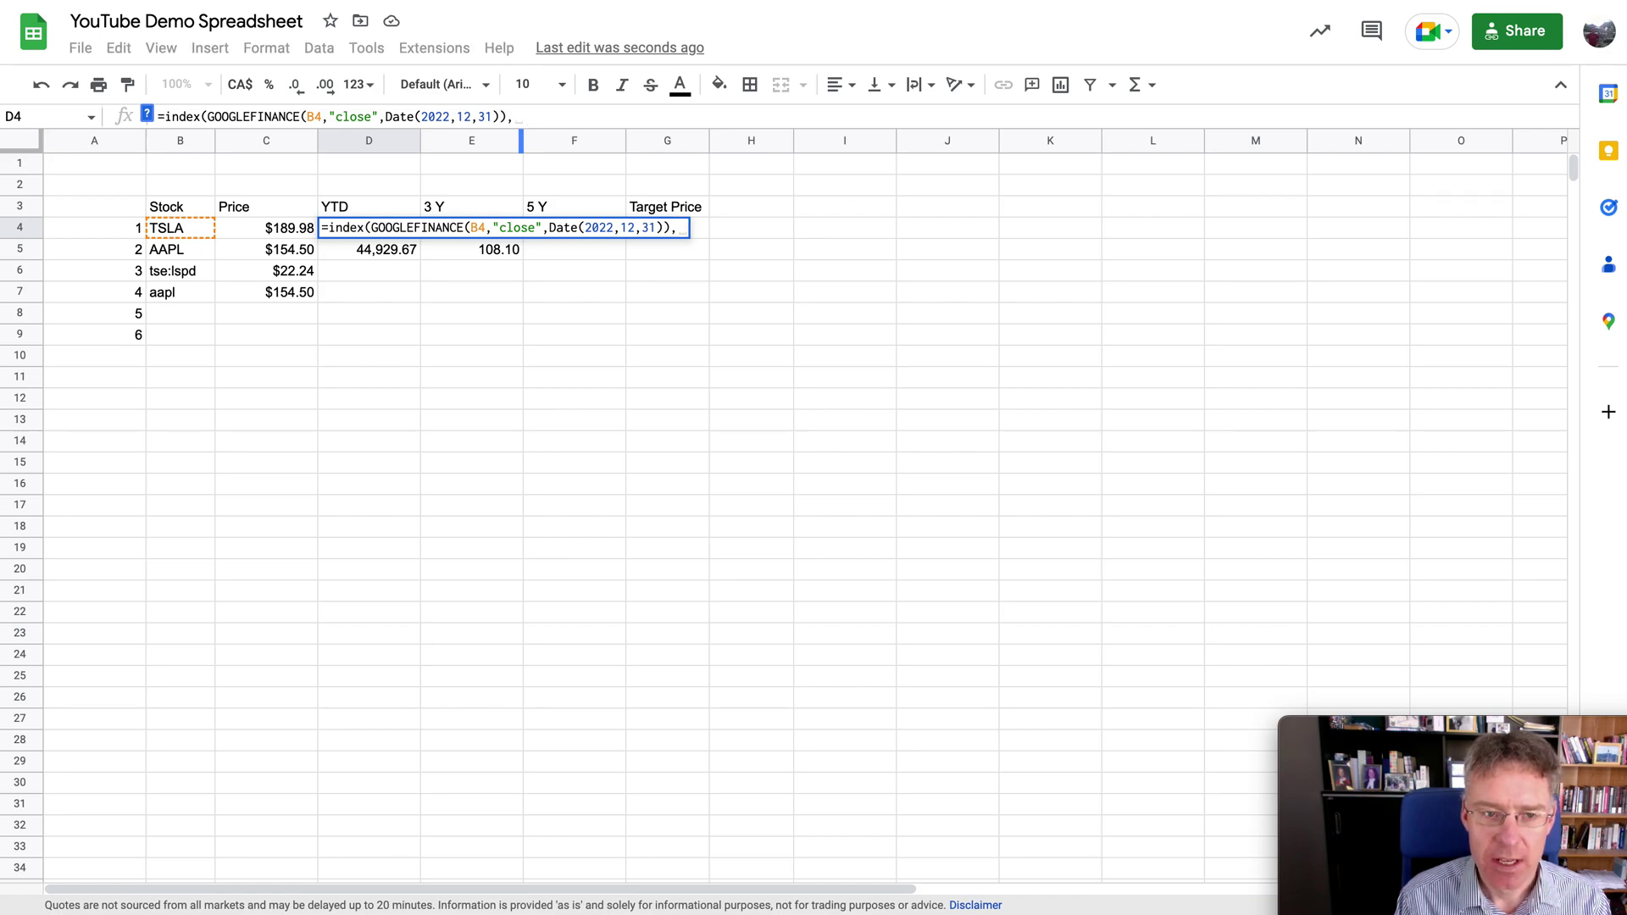
text(2,2))
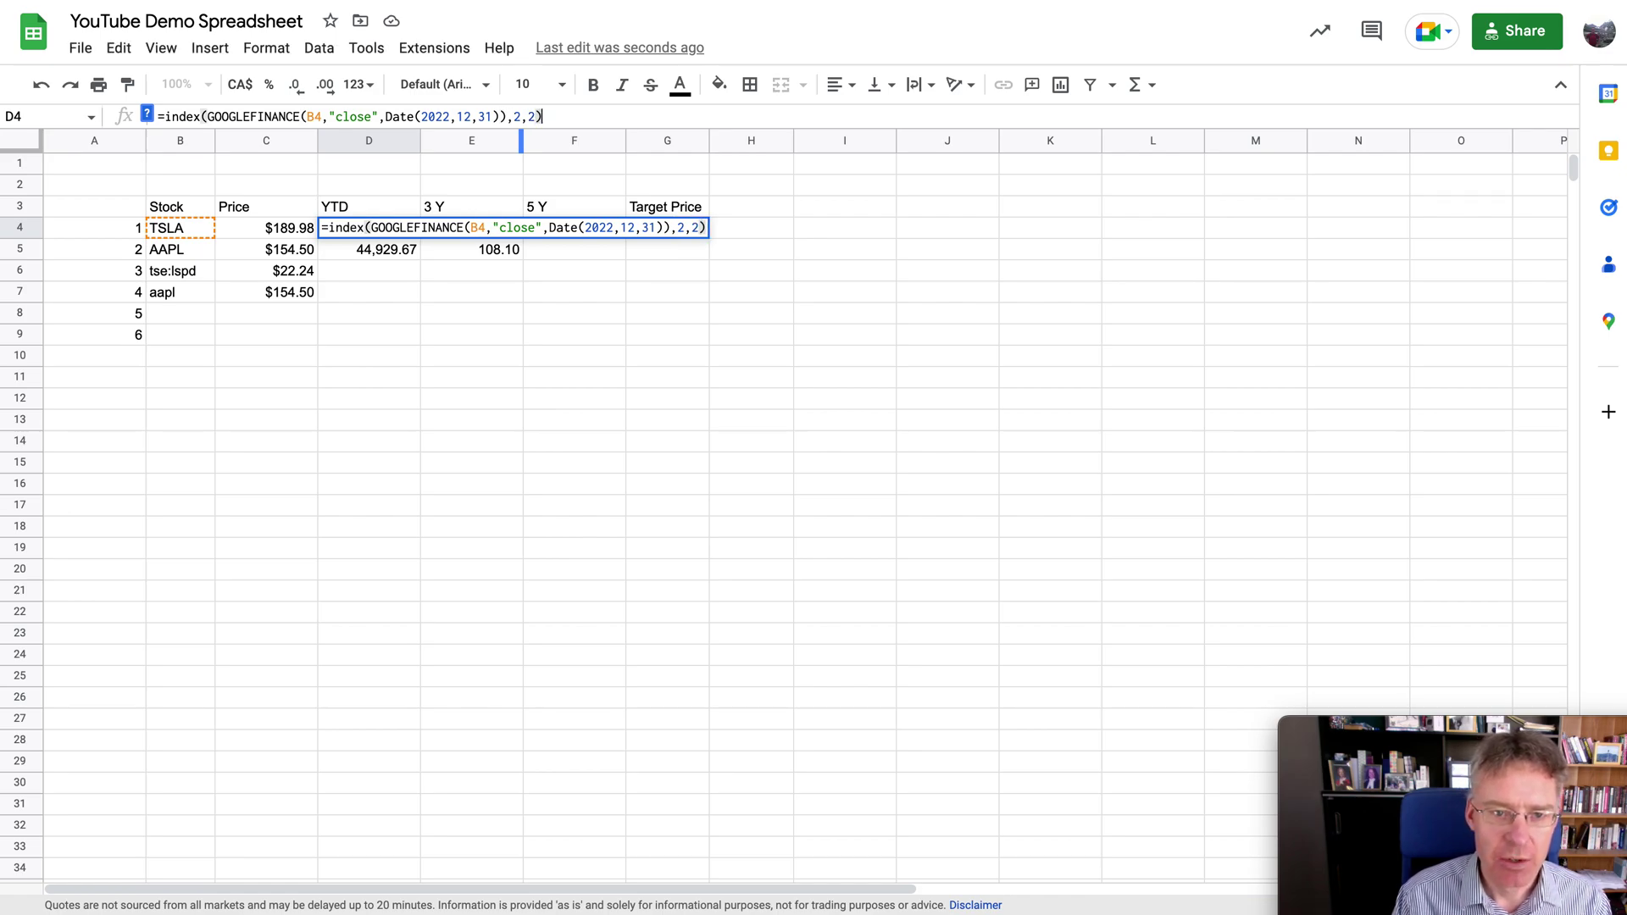
key(Return)
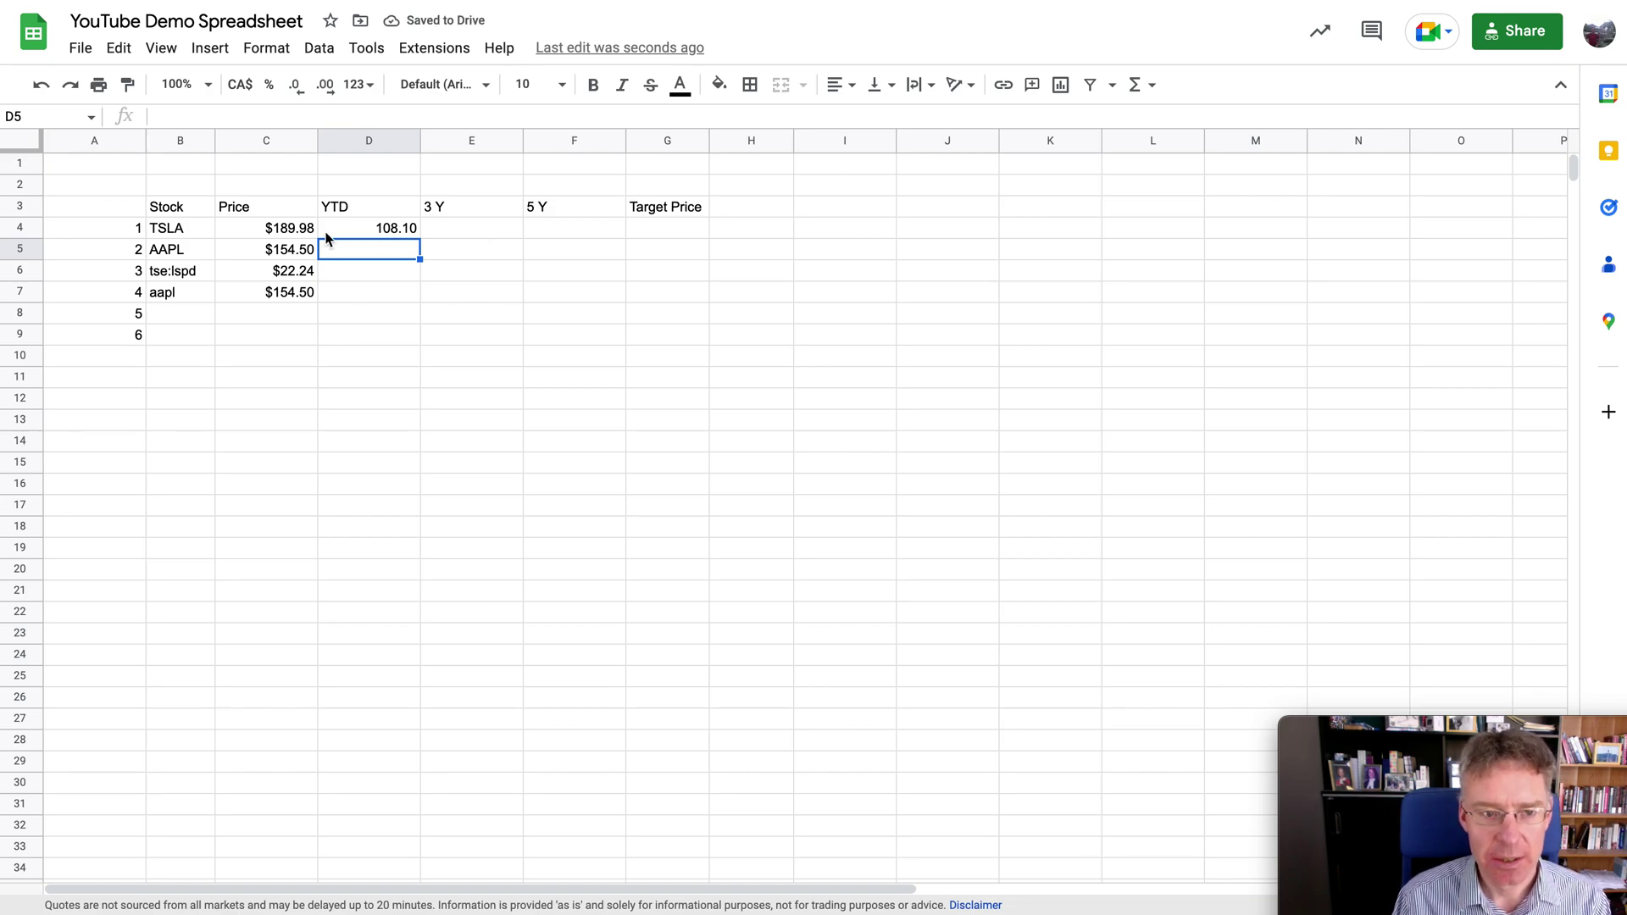
Enclose the INDEX expression in D4 in its own parentheses and copy the whole bracketed expression.
click(394, 235)
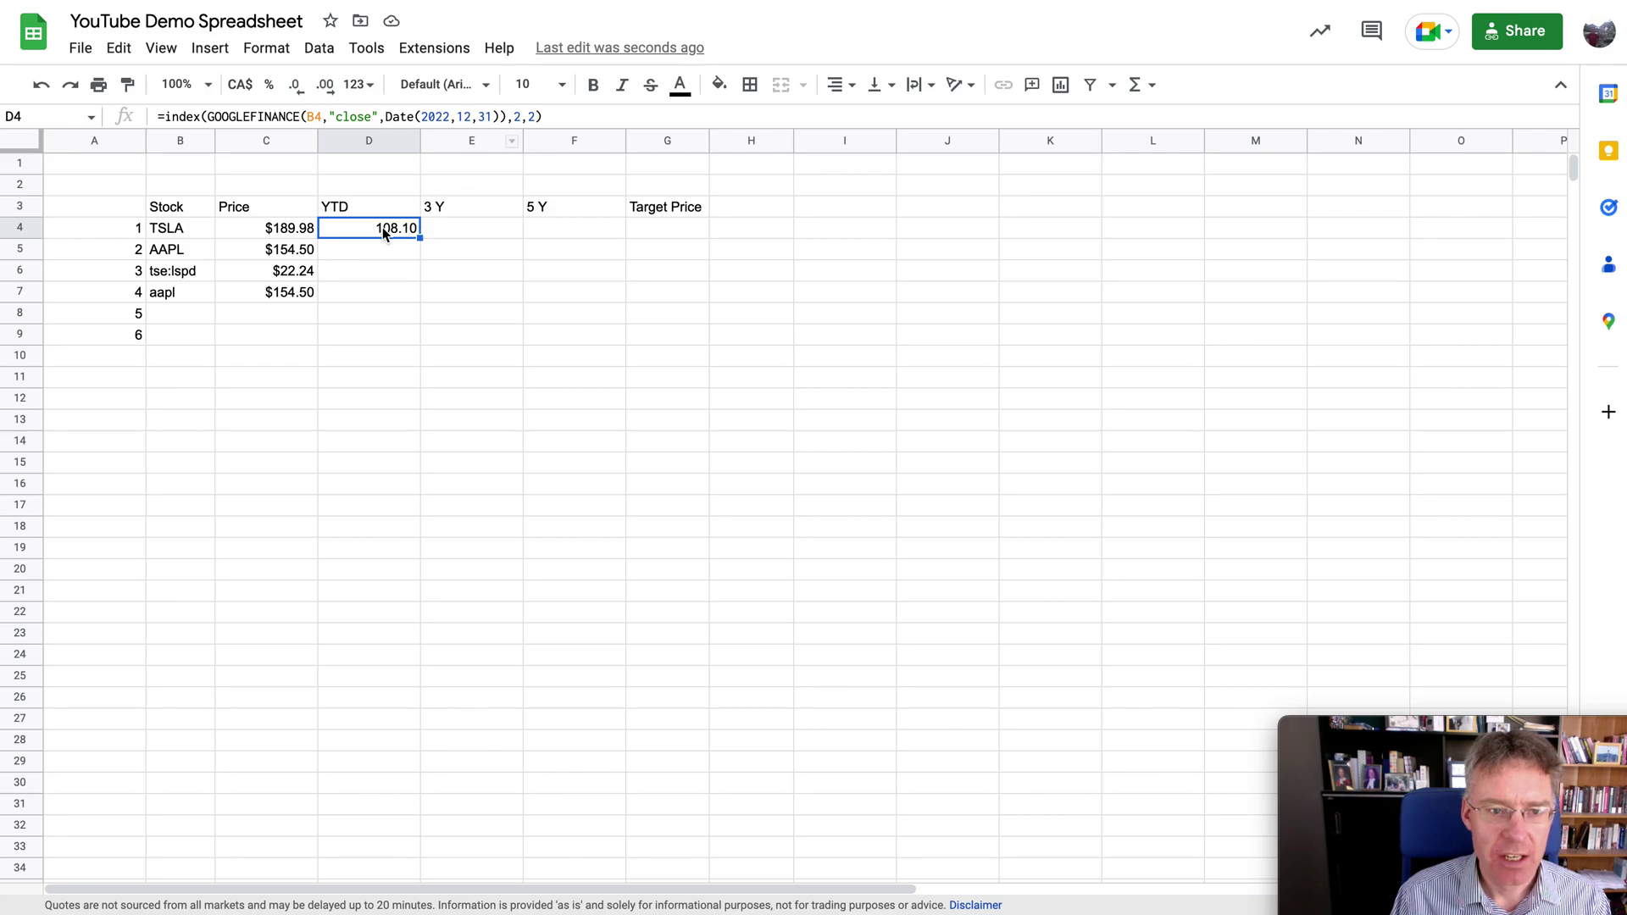
drag(559, 118, 167, 121)
click(169, 120)
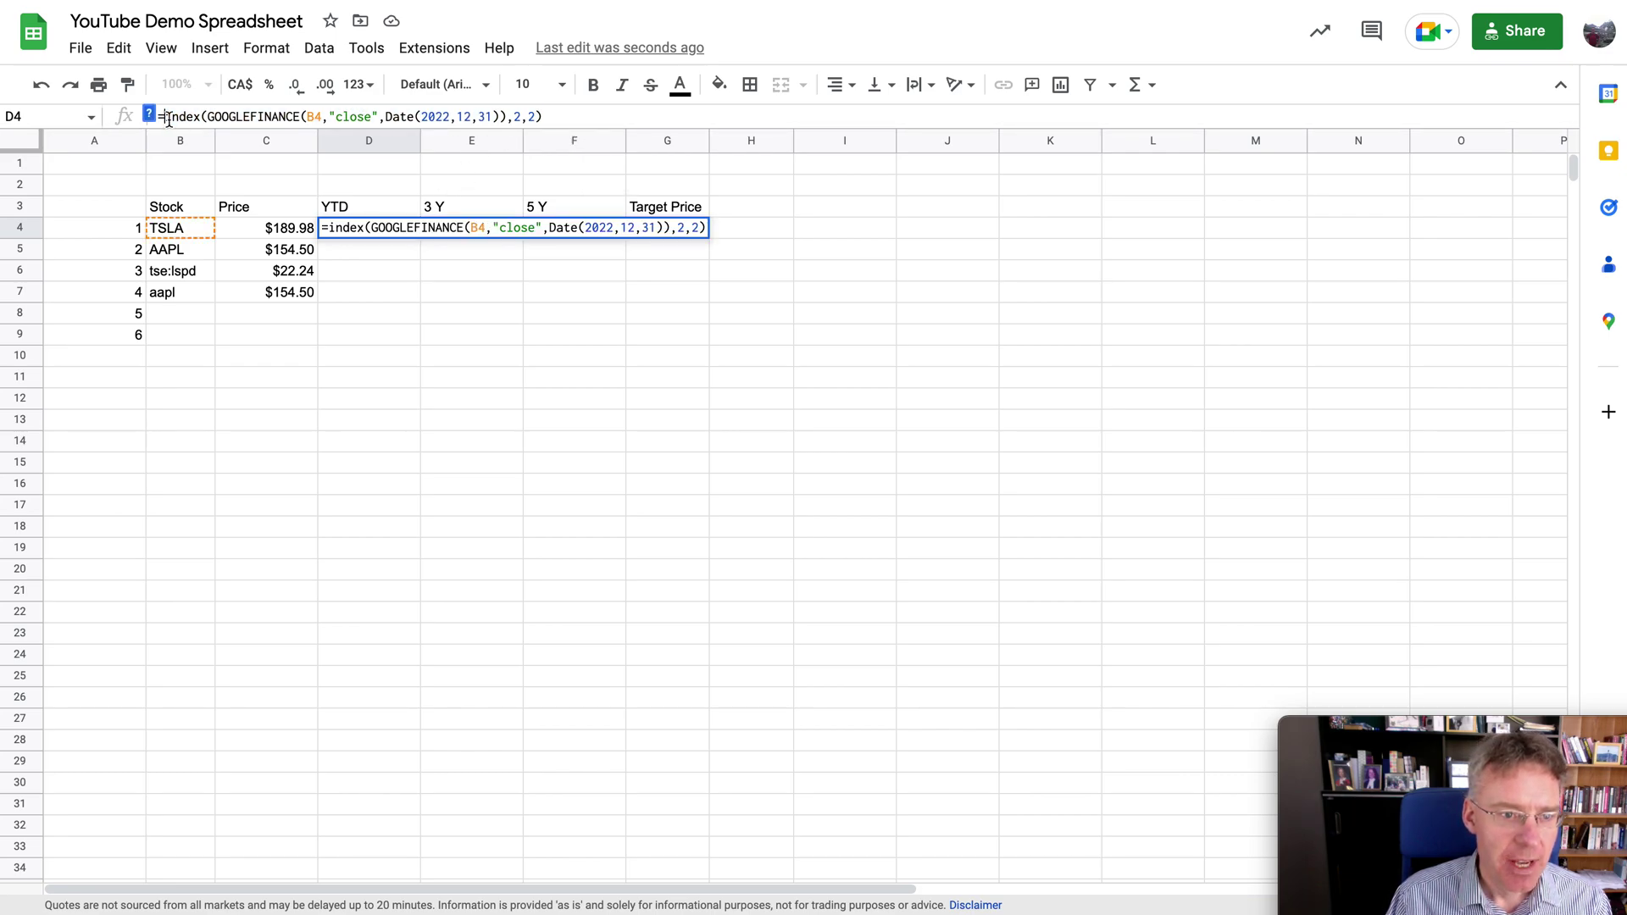
text(()
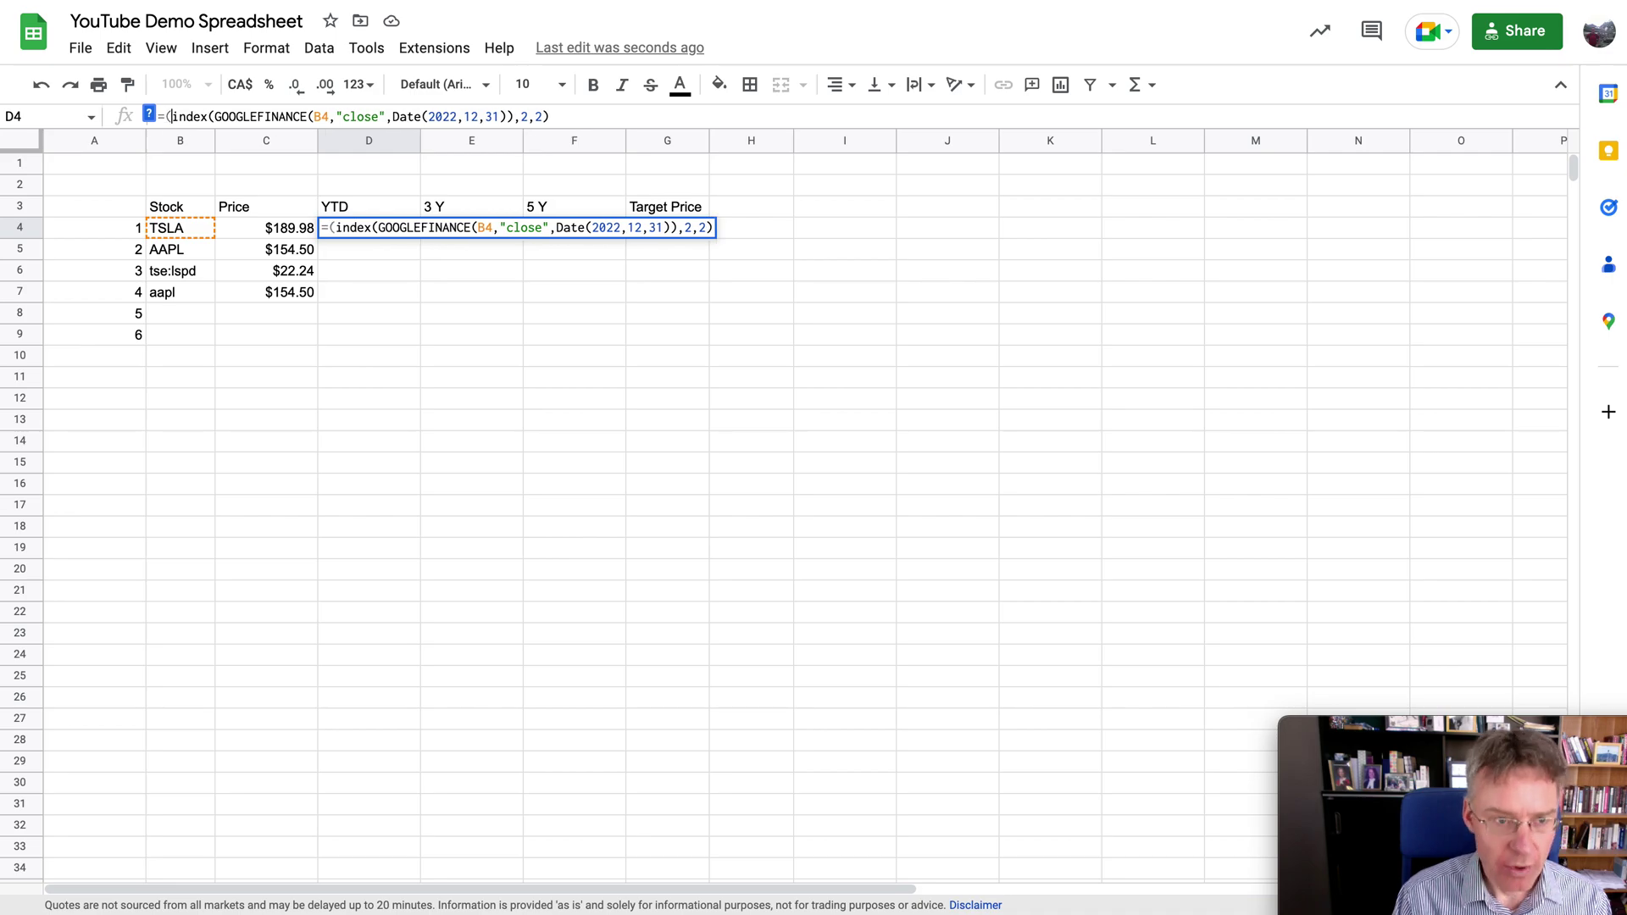
click(555, 118)
text())
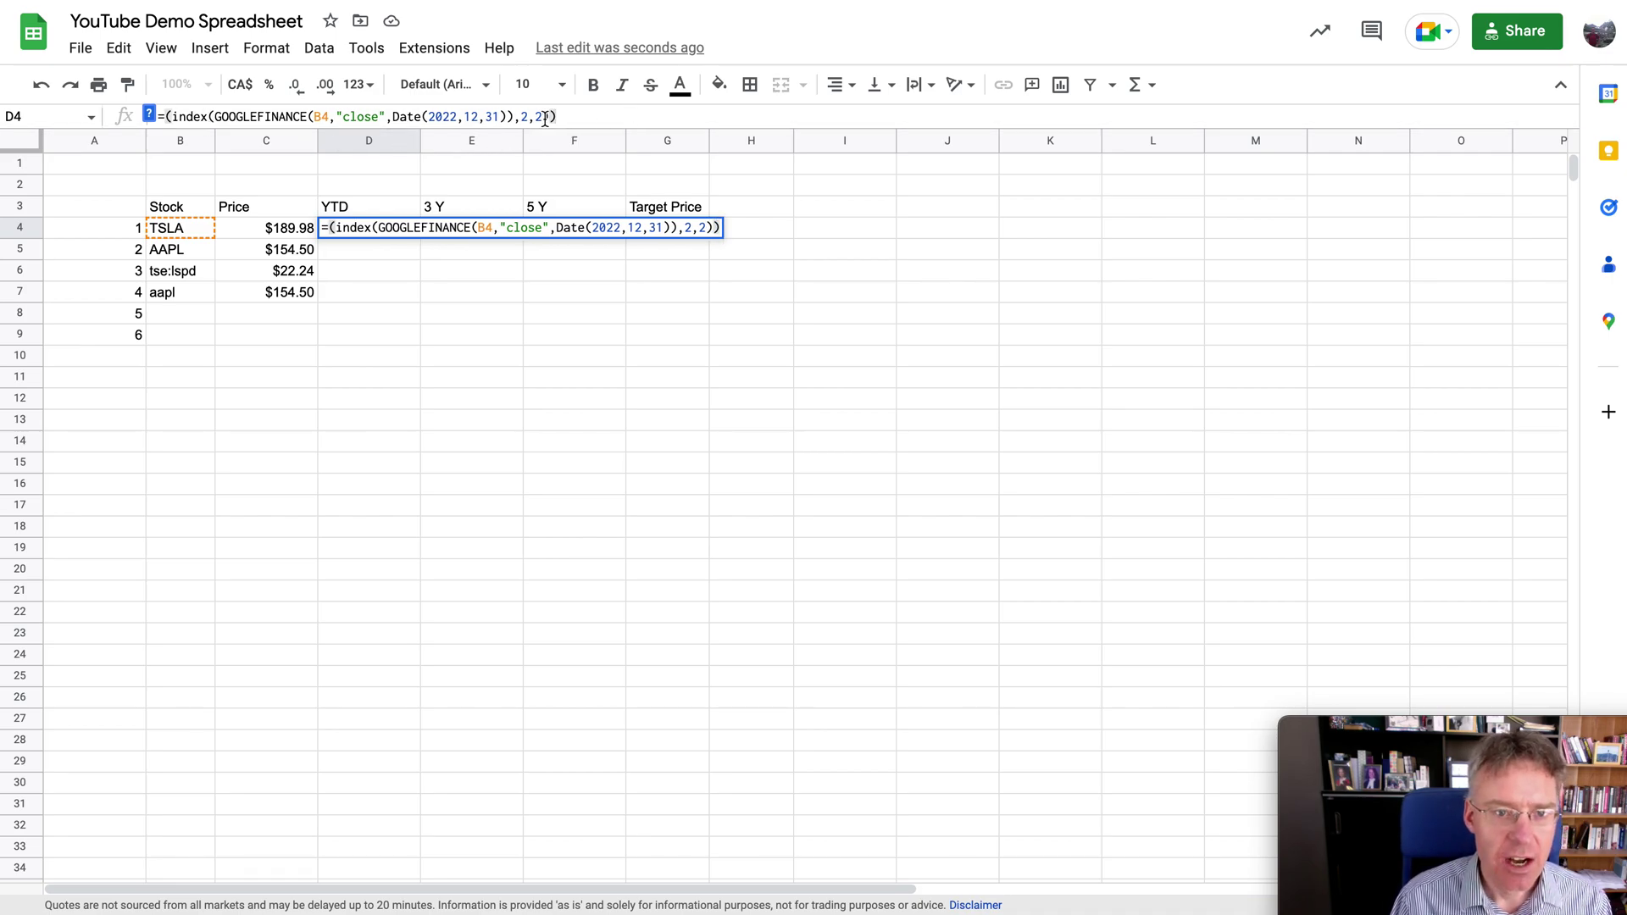
drag(572, 119, 167, 113)
key(ctrl+c)
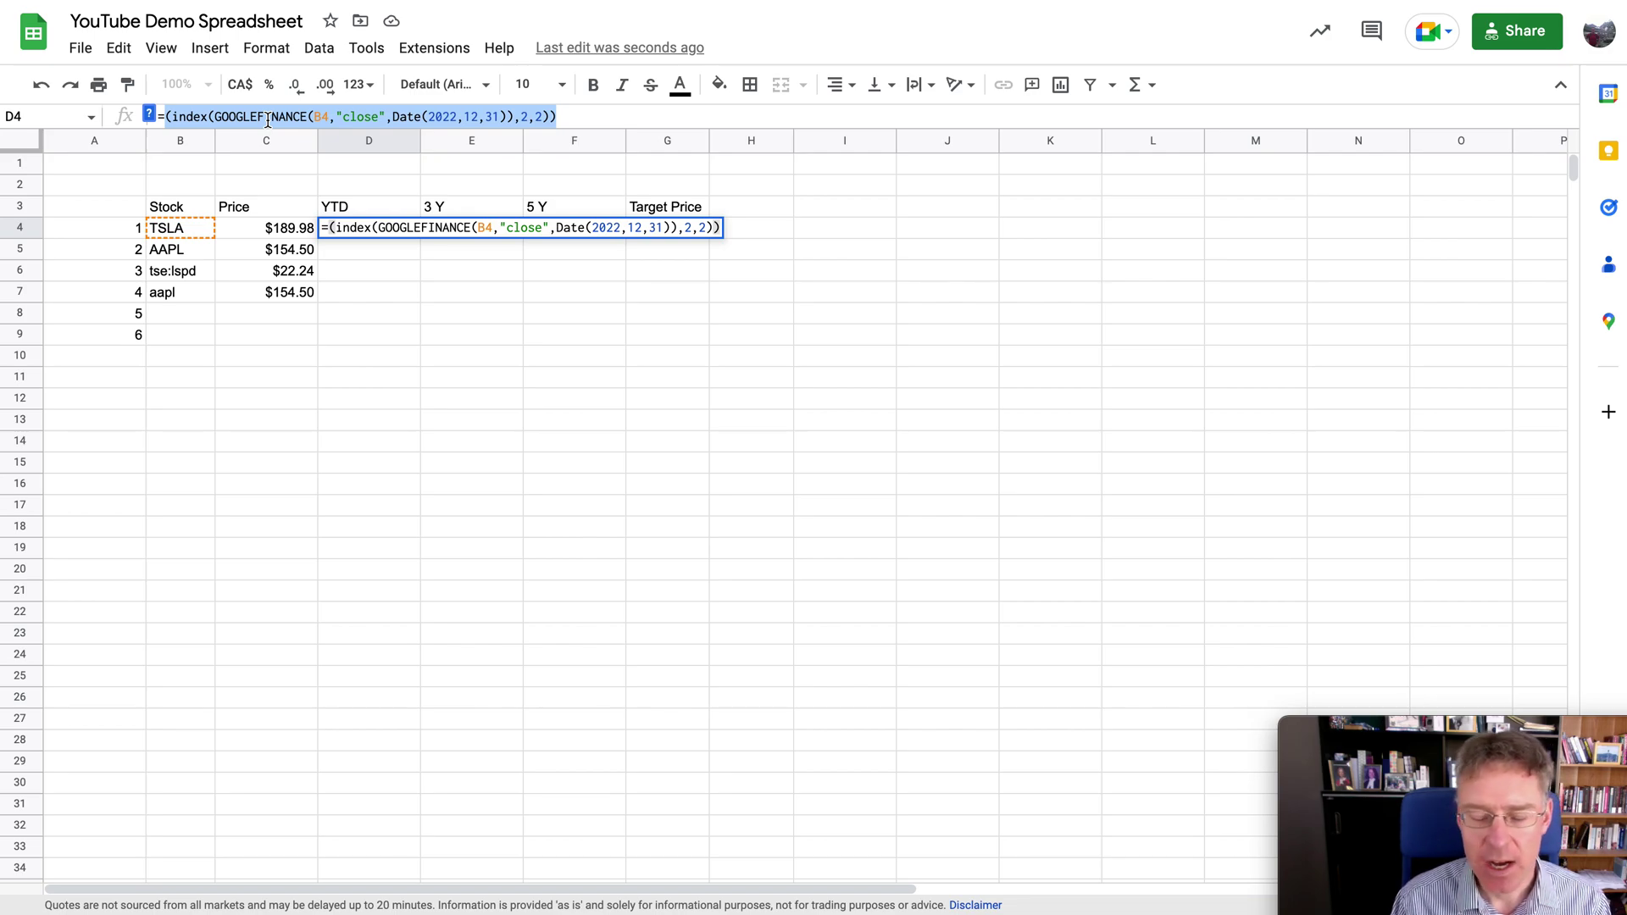
Change the D4 formula to subtract the bracketed INDEX closing price from the current price in C4.
key(Left)
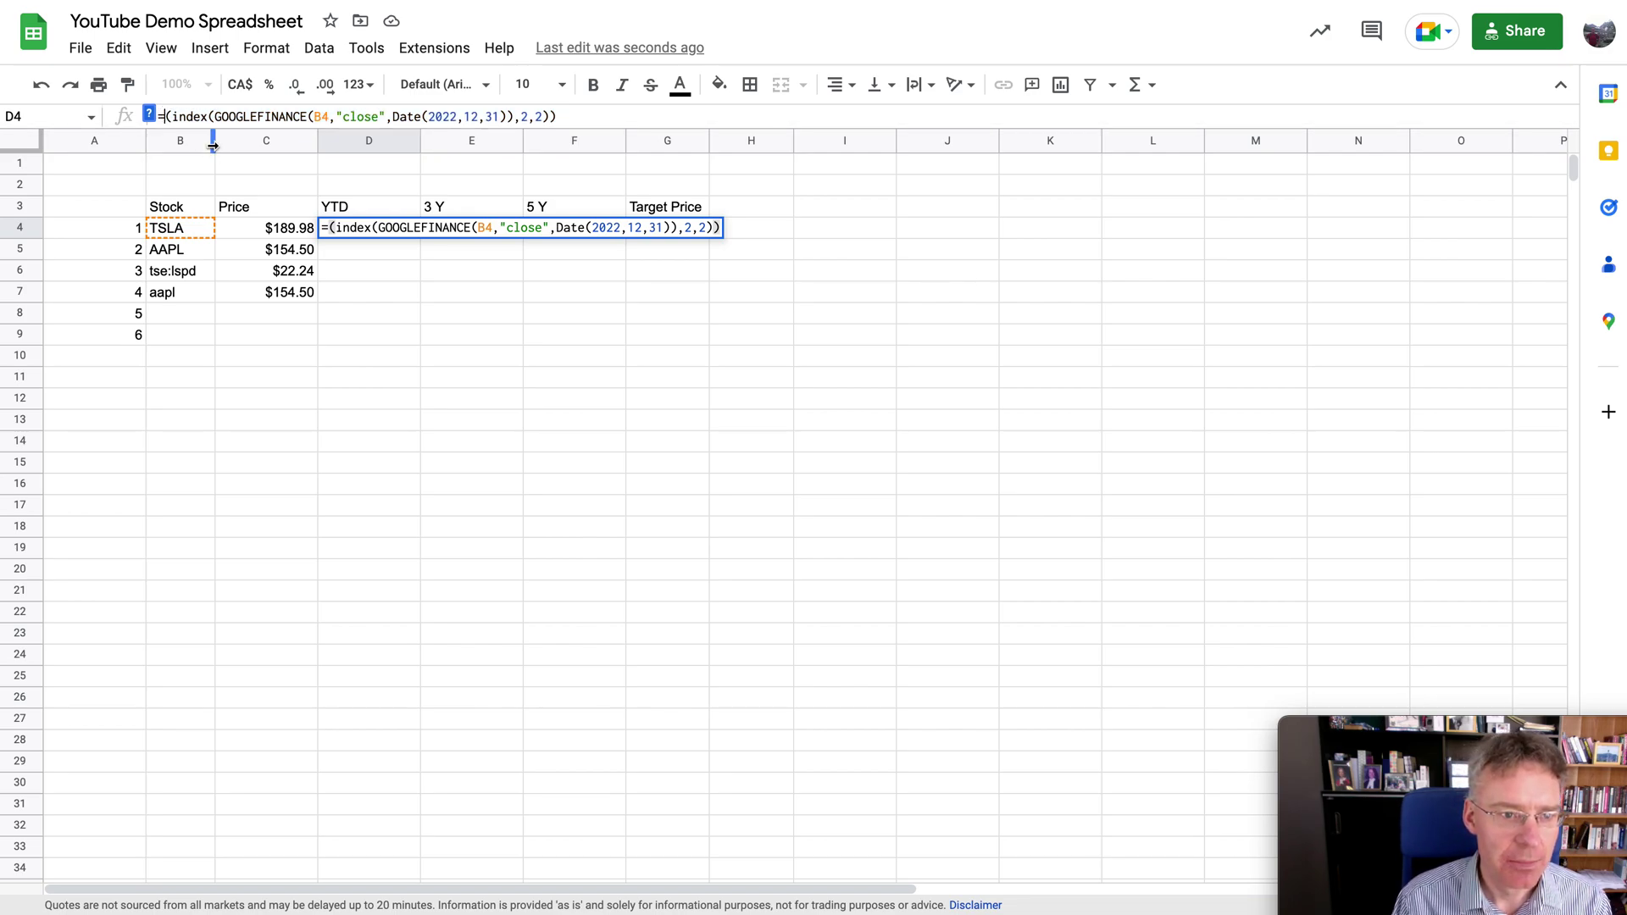
text(()
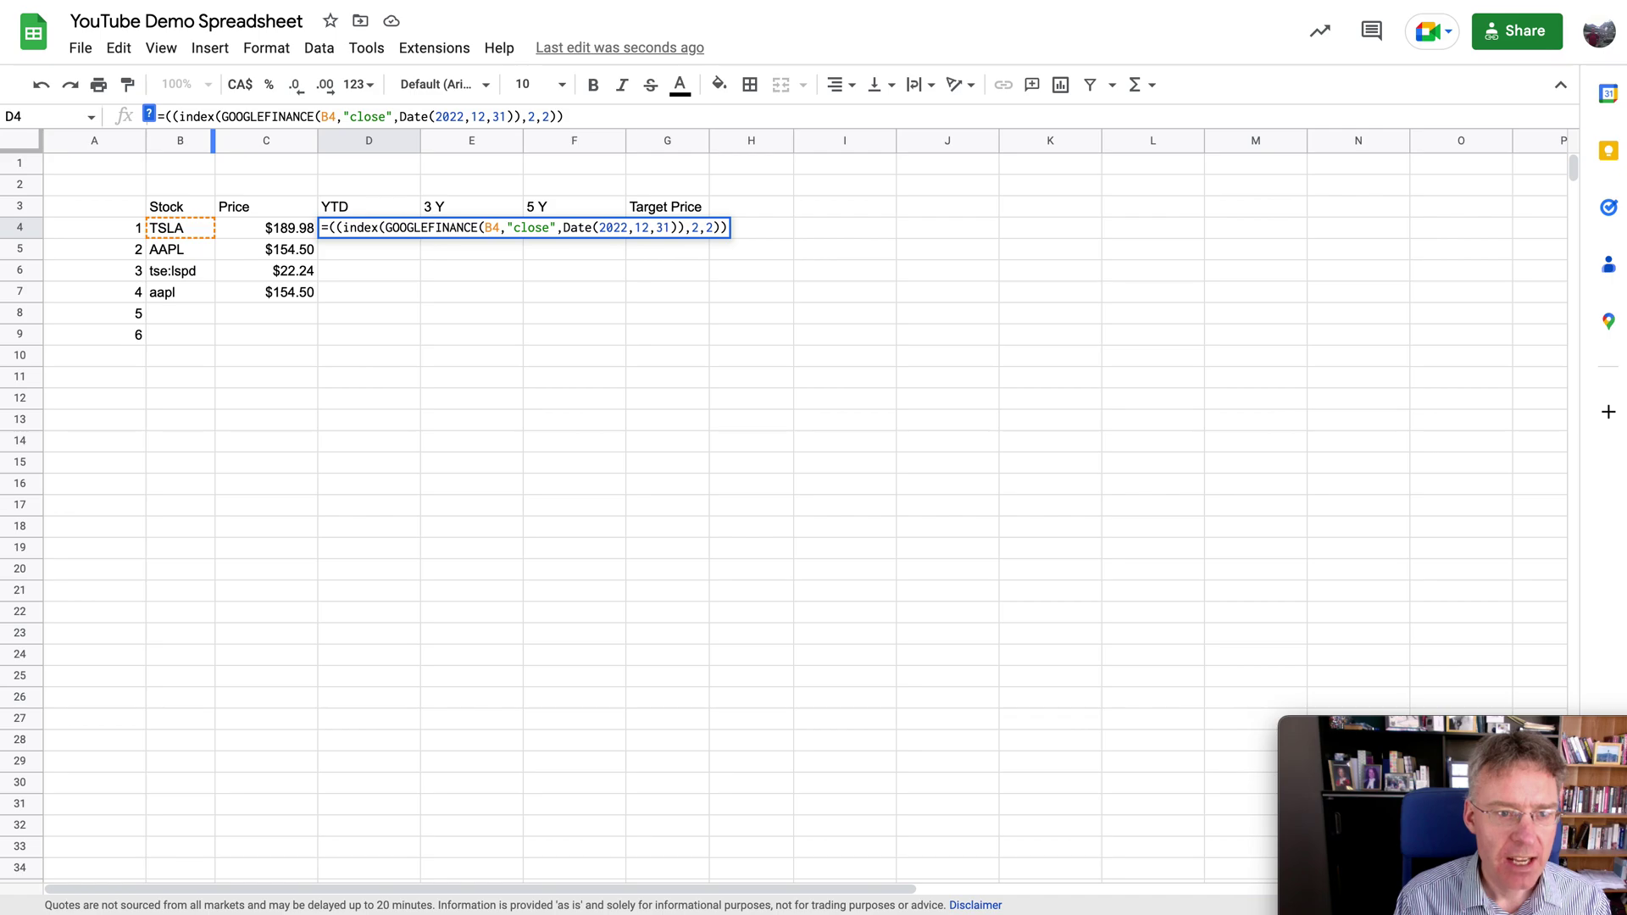
text(C4)
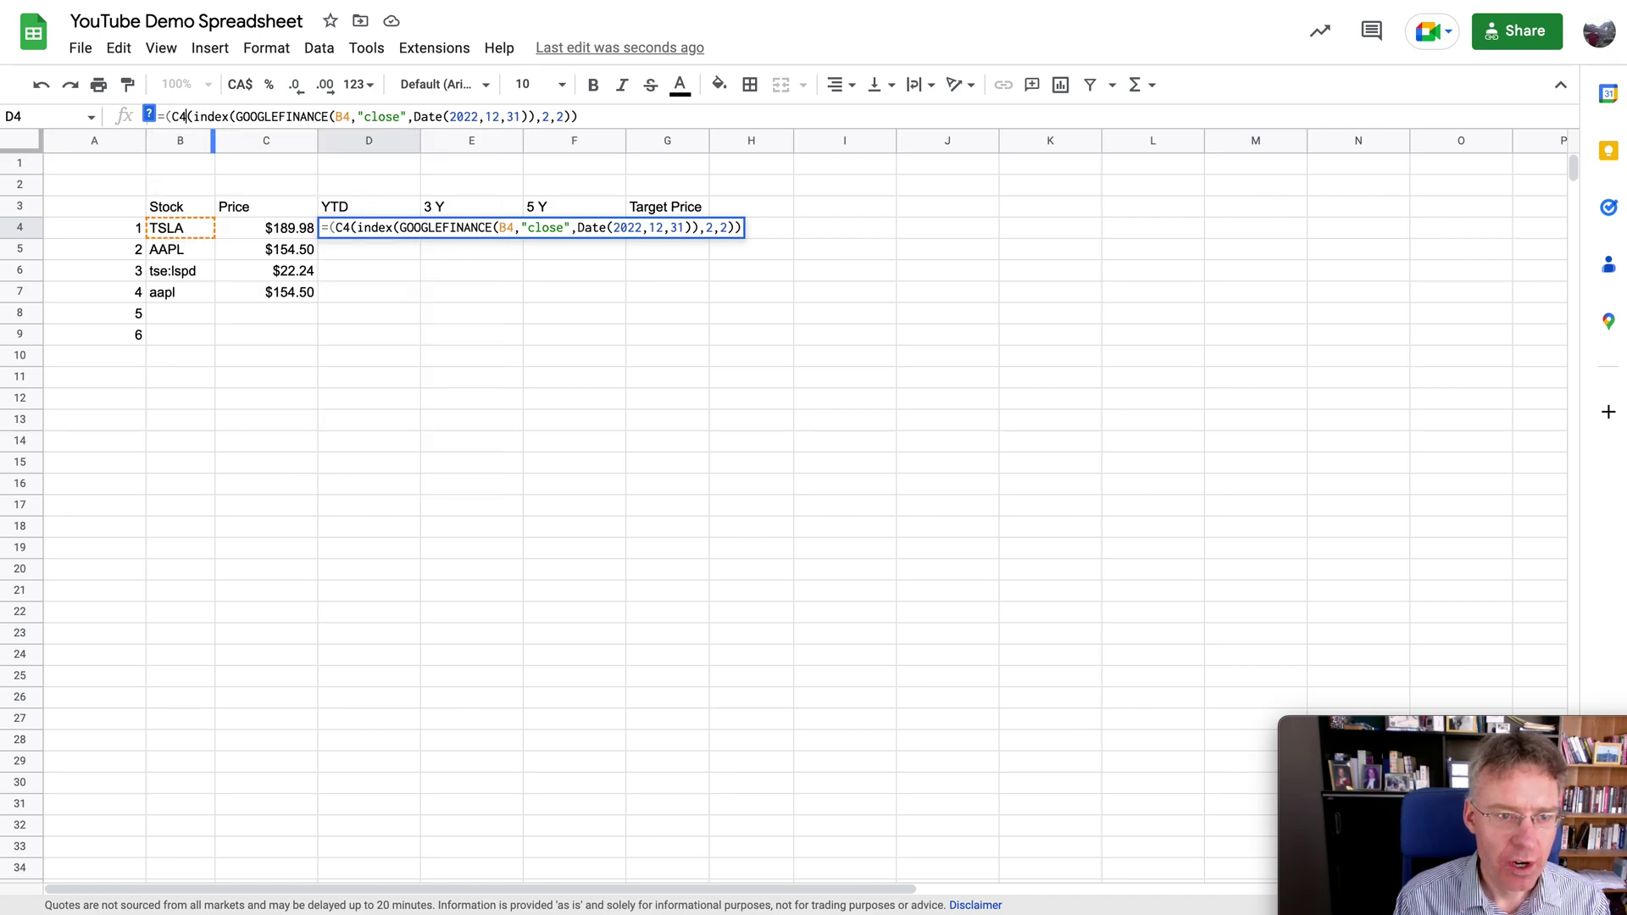
text(-)
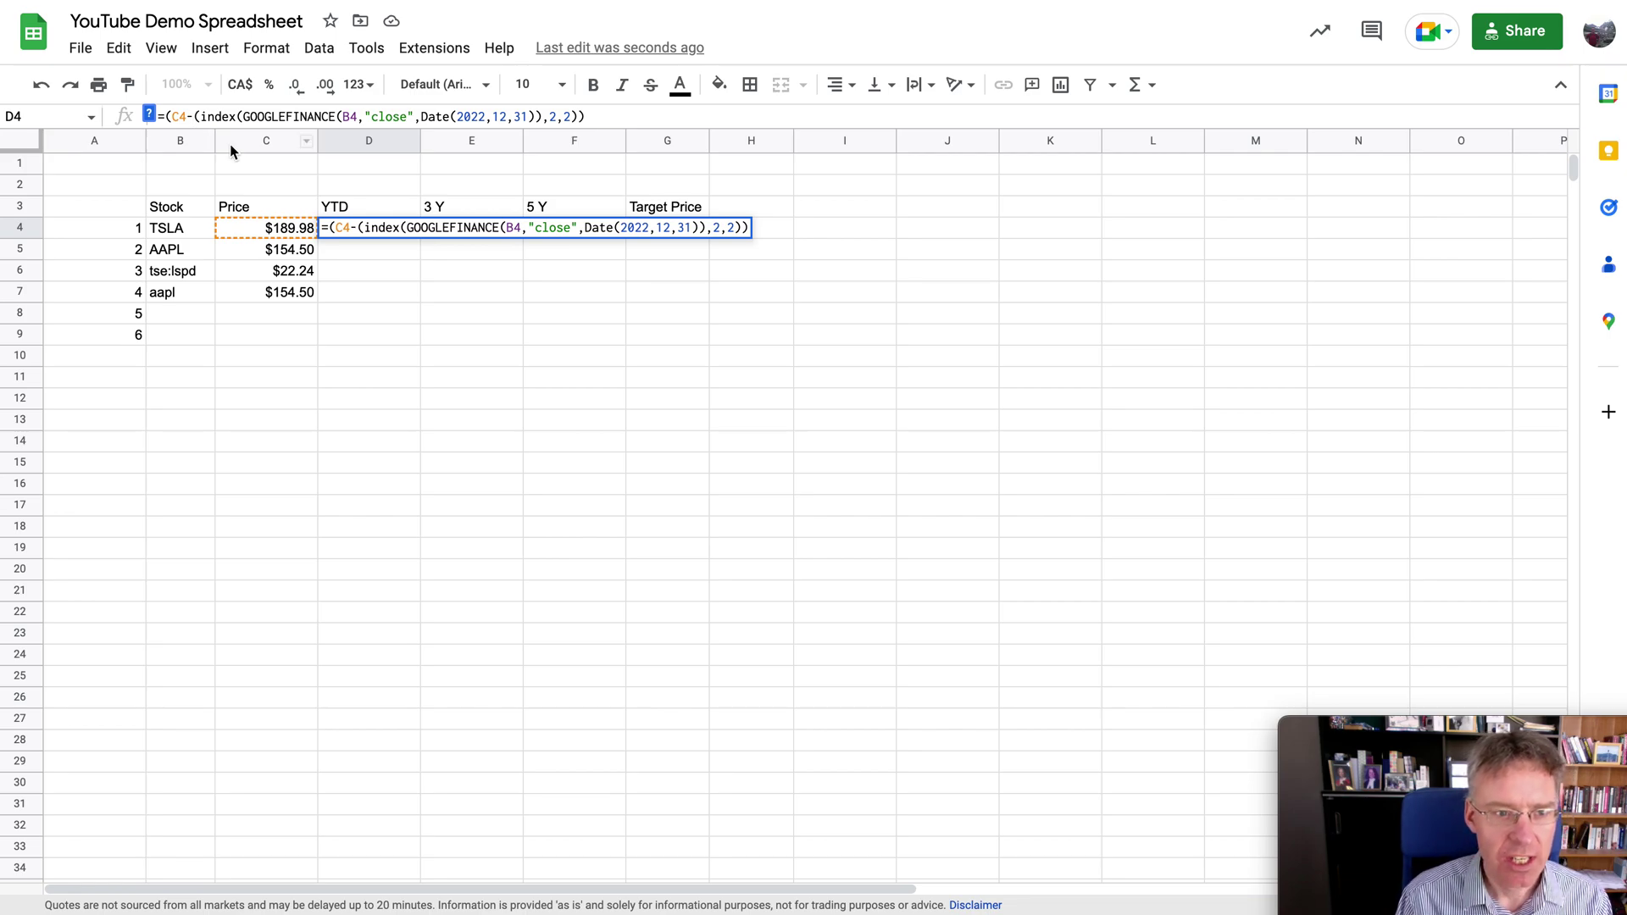
key(Return)
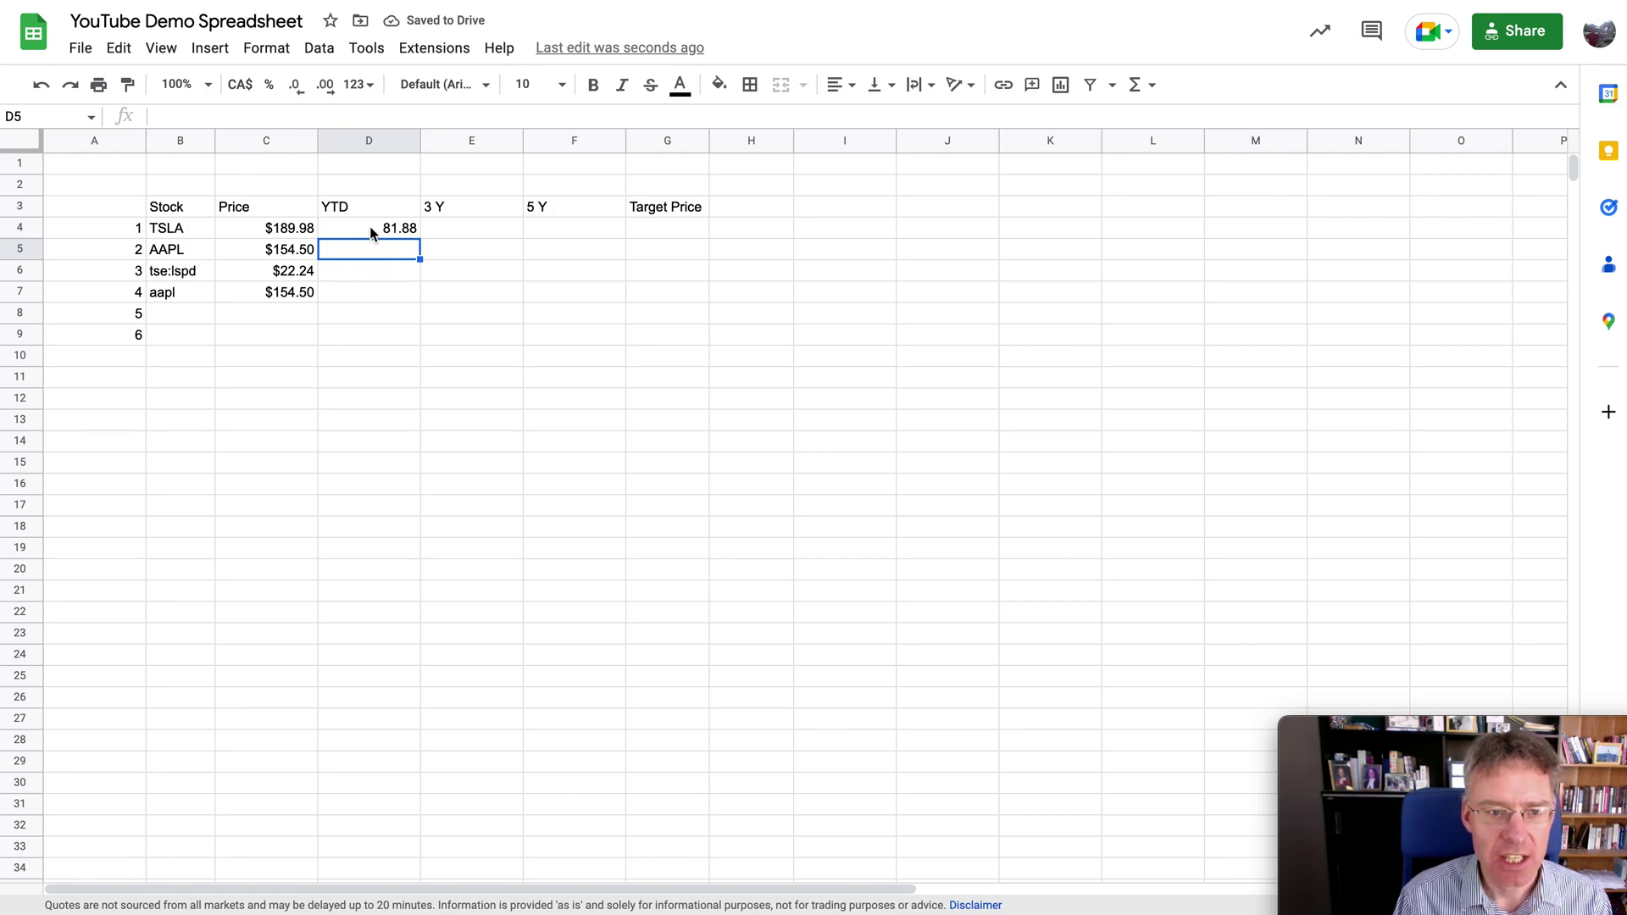
Divide the price difference in D4 by the copied INDEX closing-price expression and commit the formula.
click(369, 227)
click(607, 119)
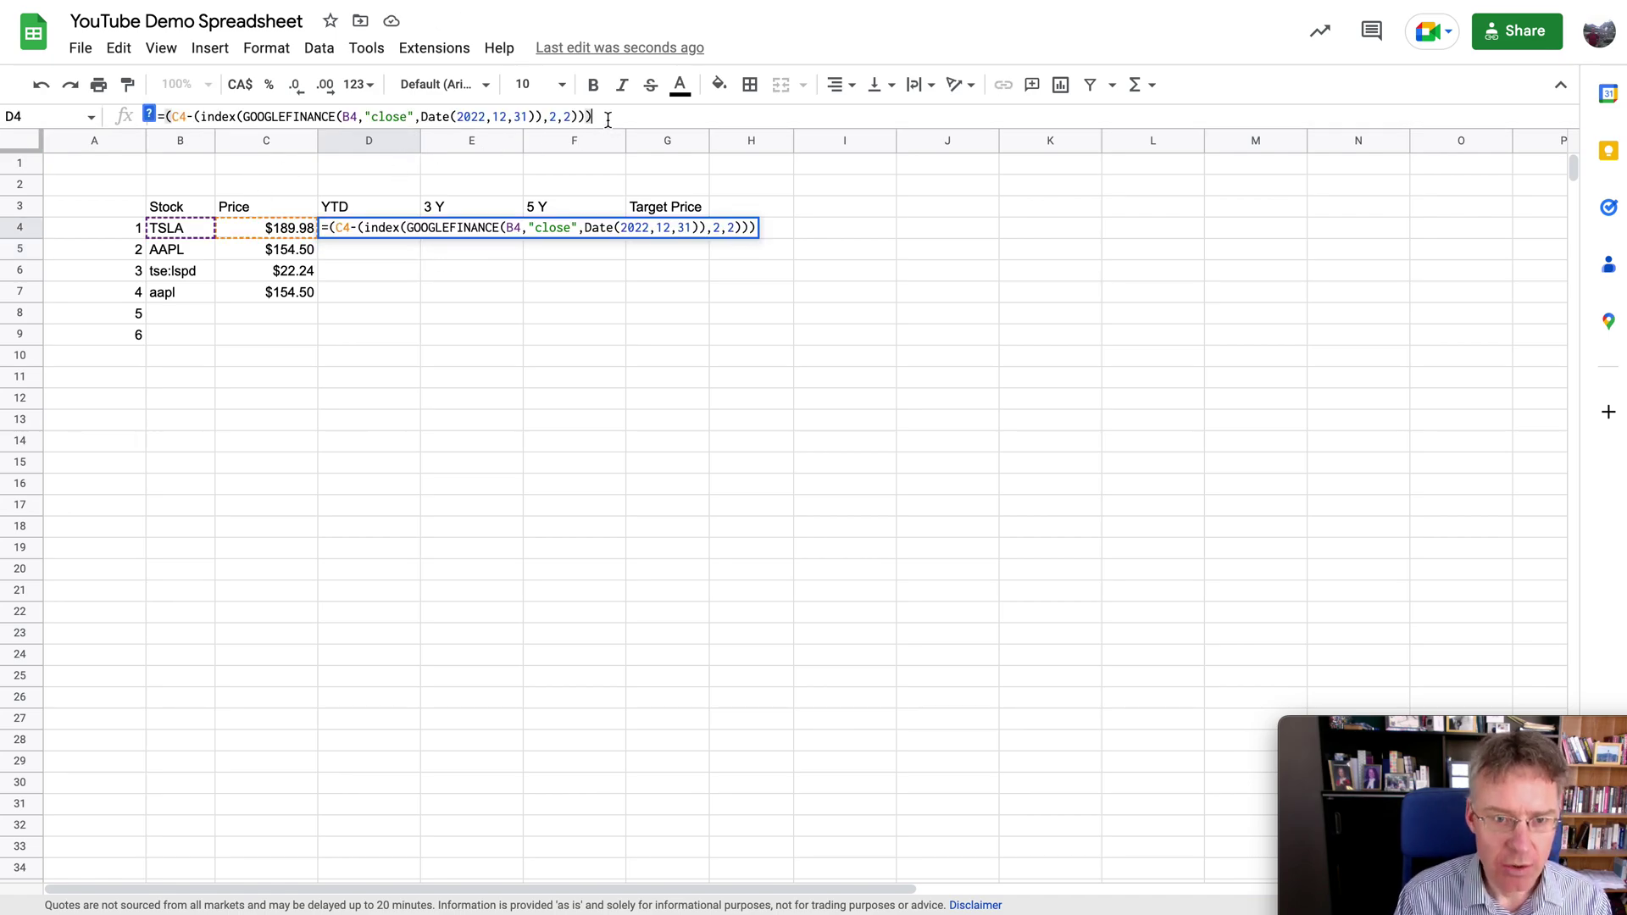
text(/)
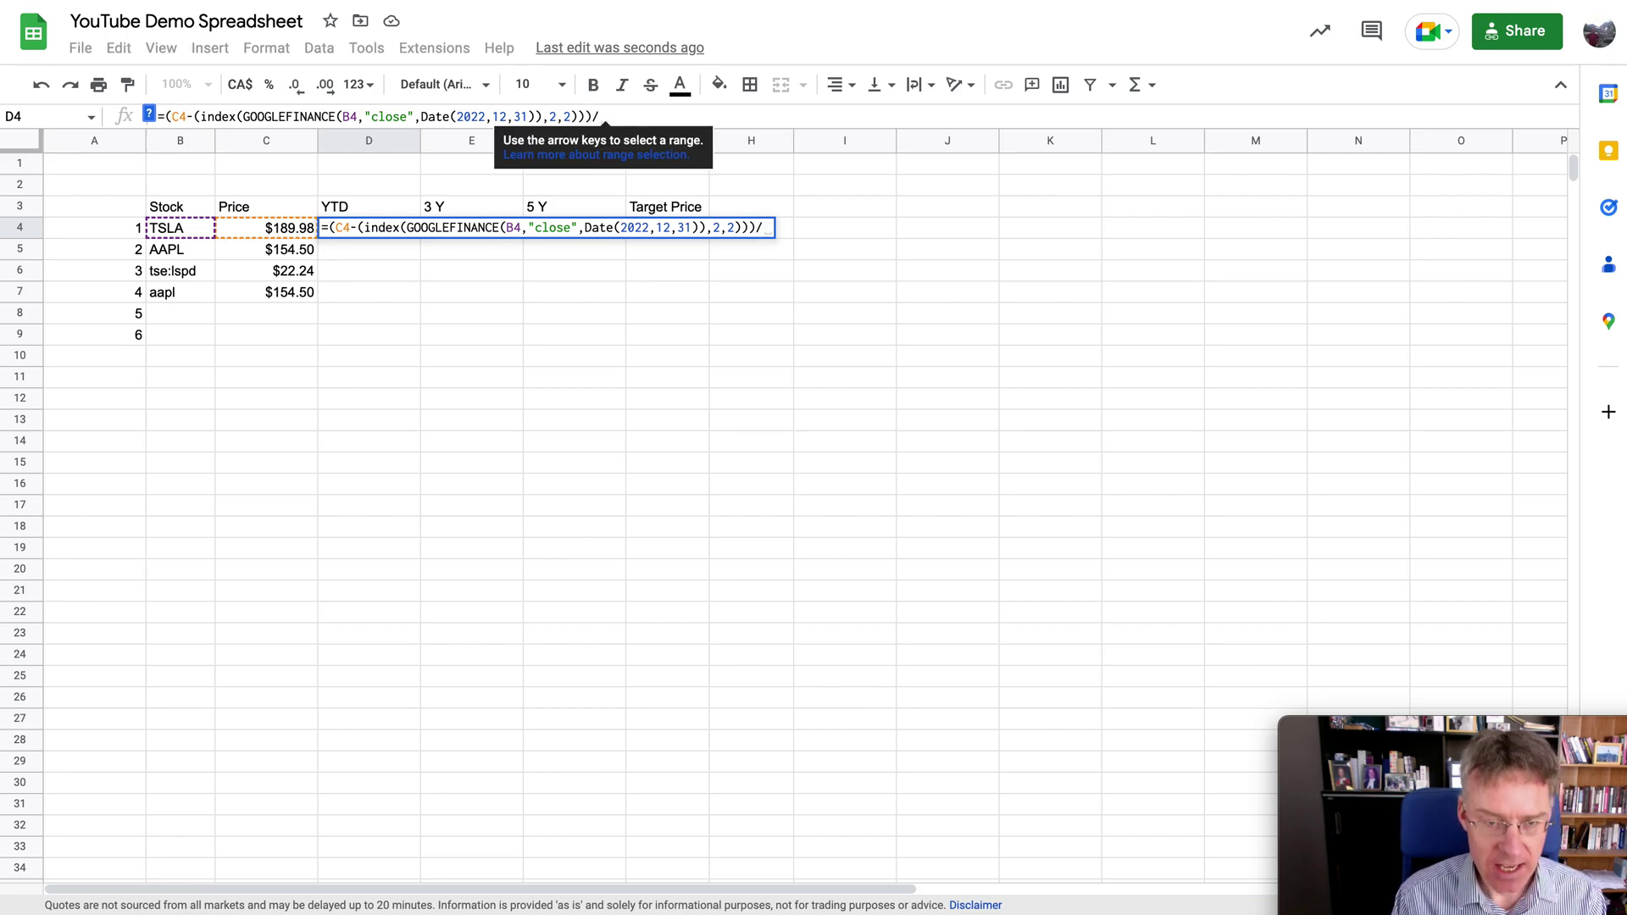
key(ctrl+v)
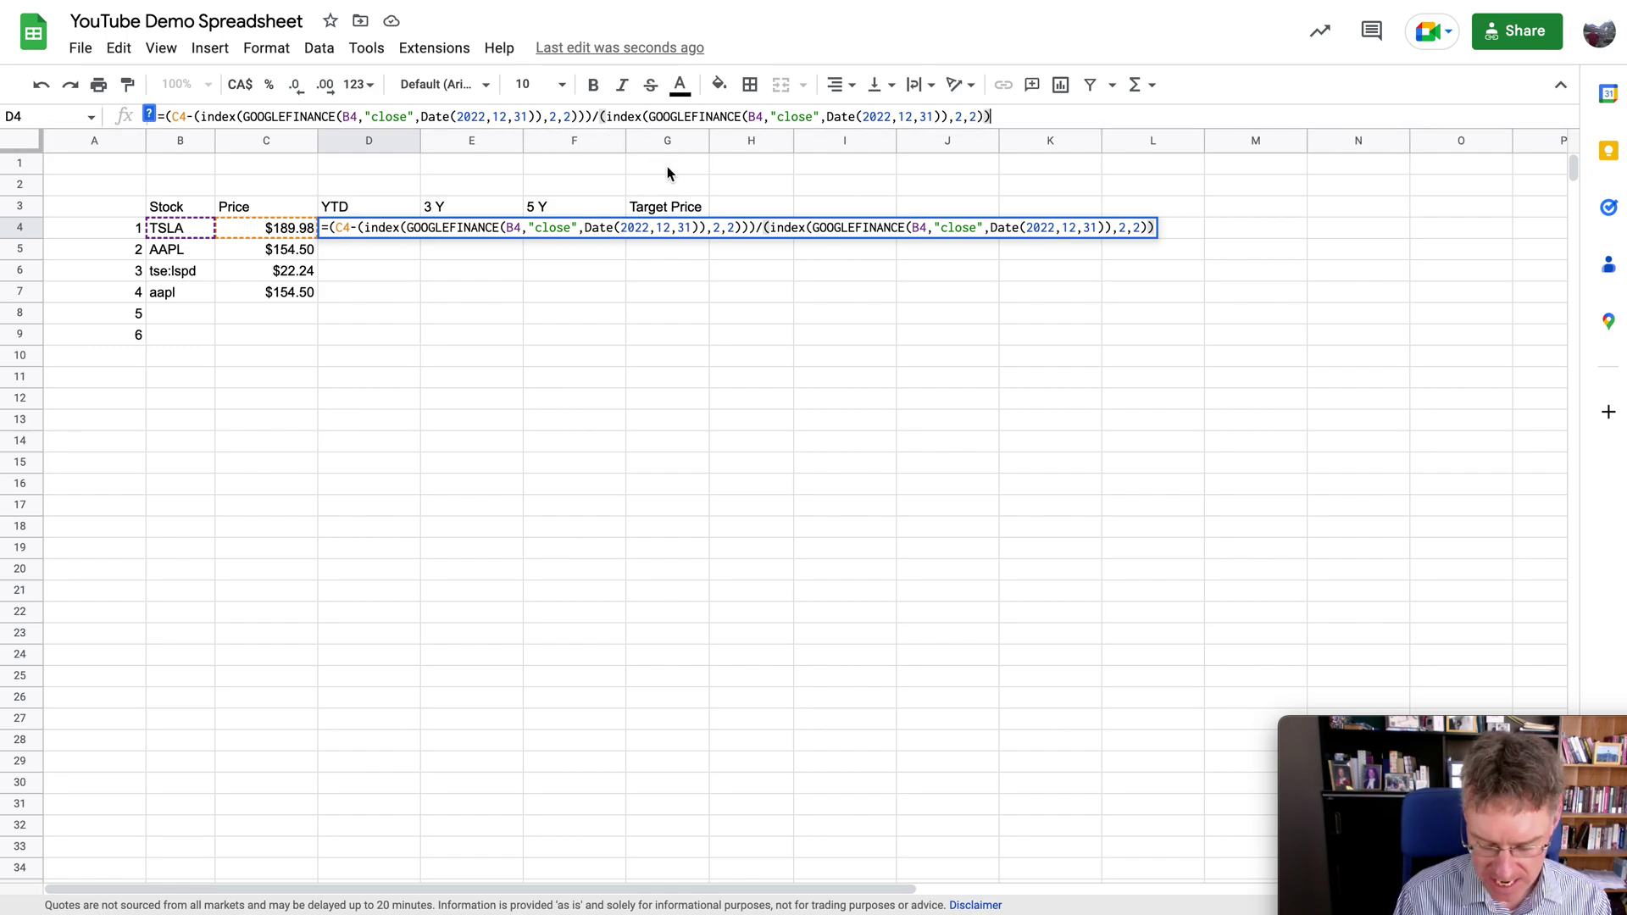
key(Return)
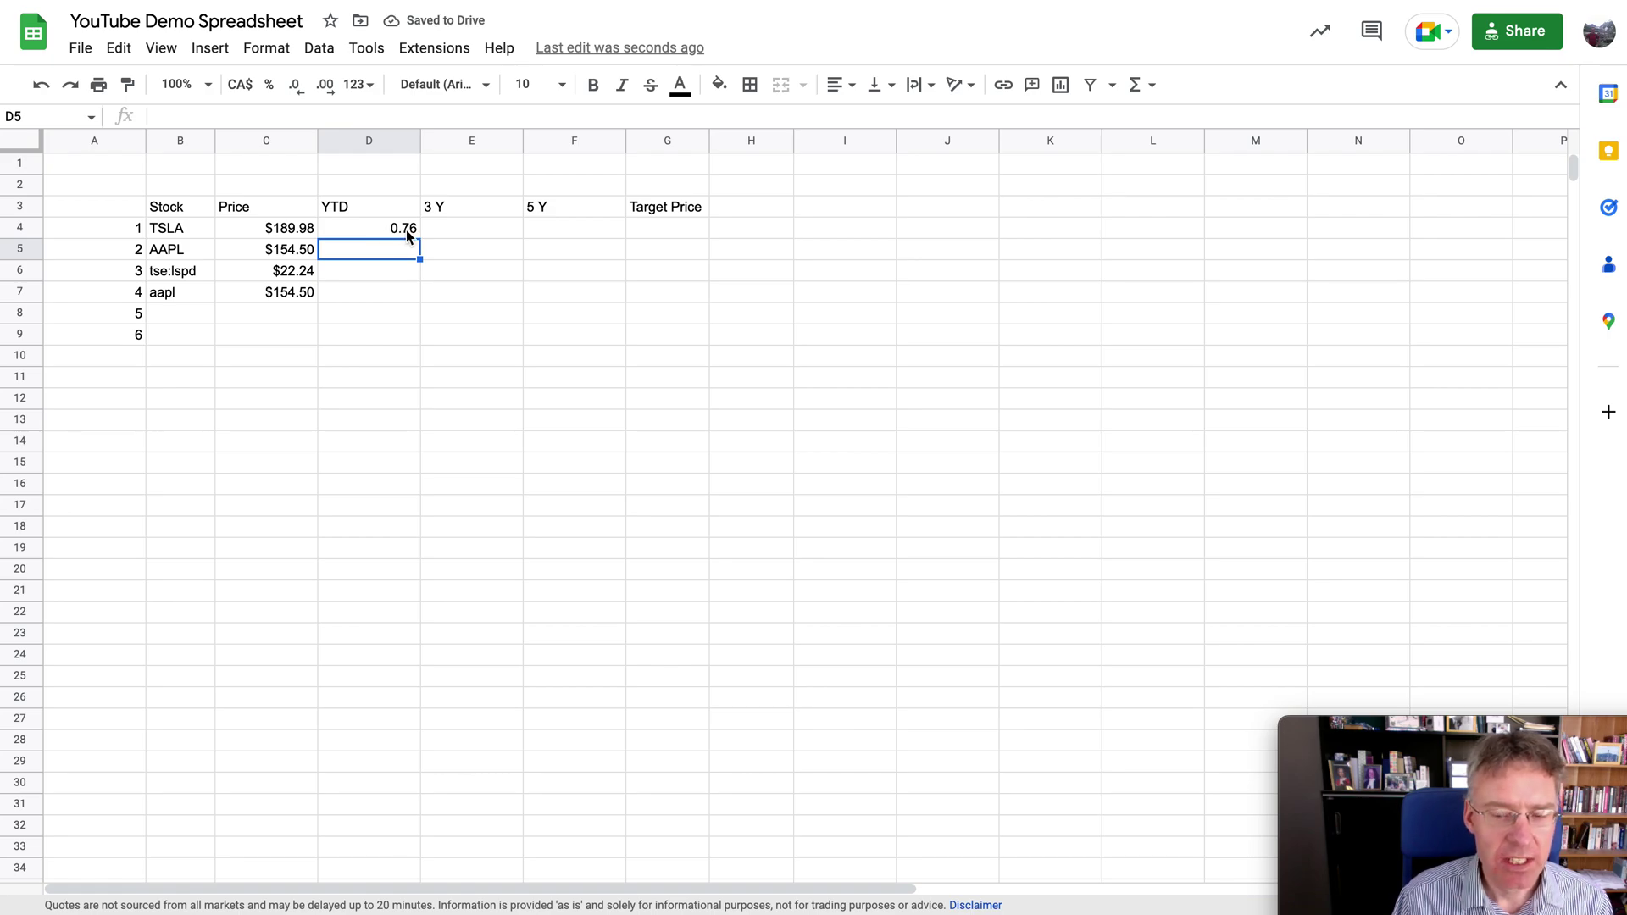
Wrap the D4 formula in an IF that returns an empty string when C4="".
click(405, 230)
click(161, 116)
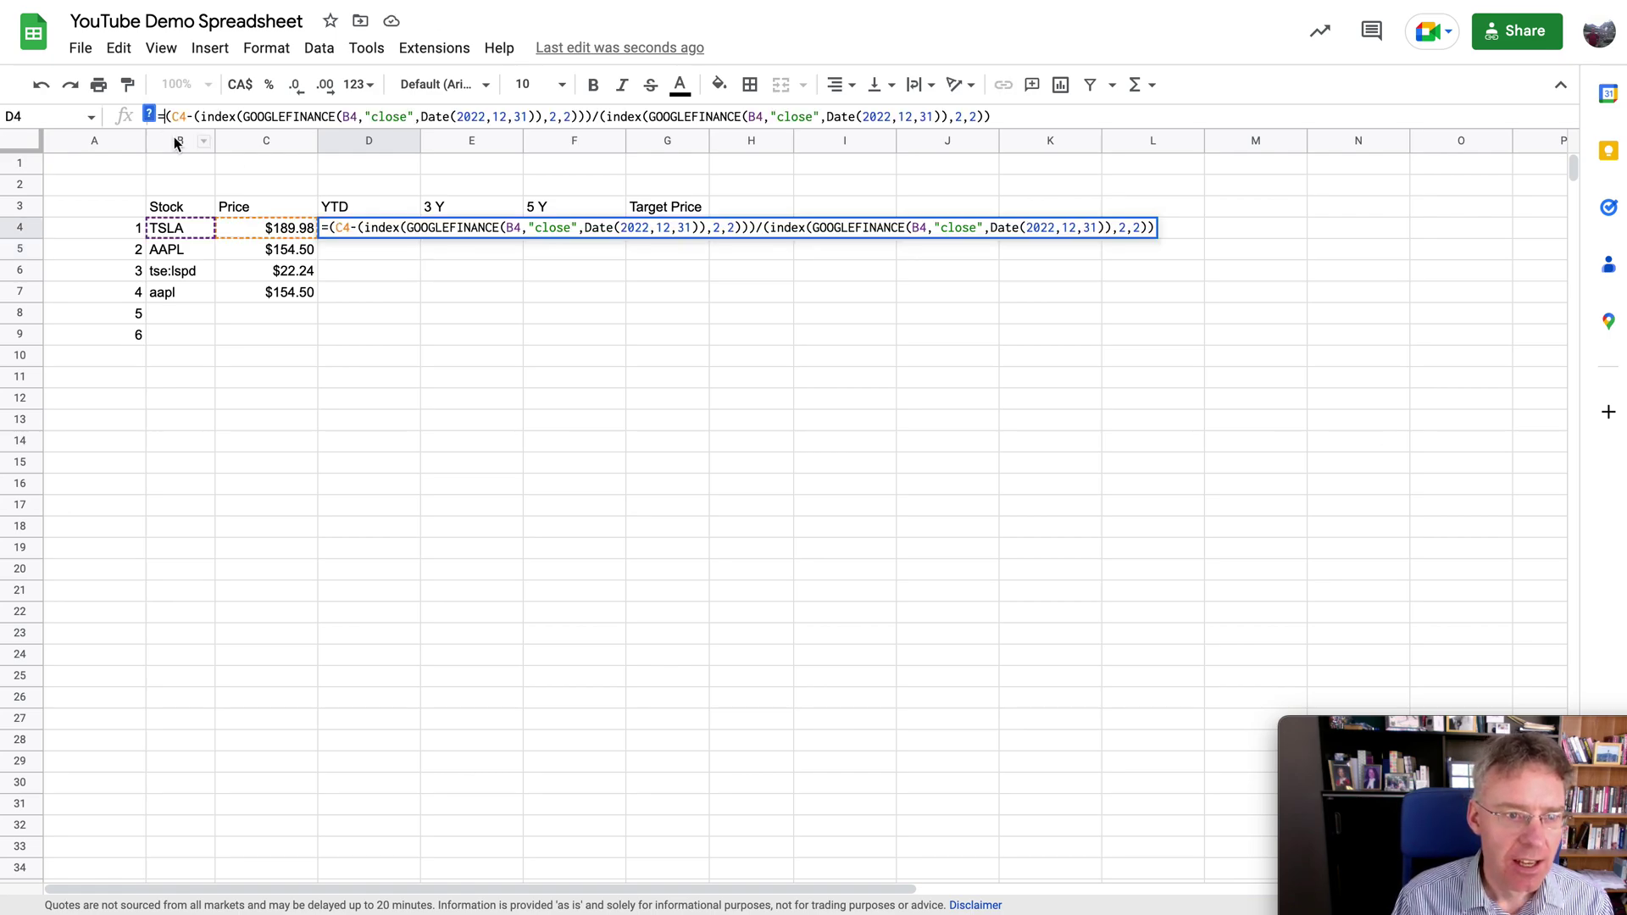
text(if(C)
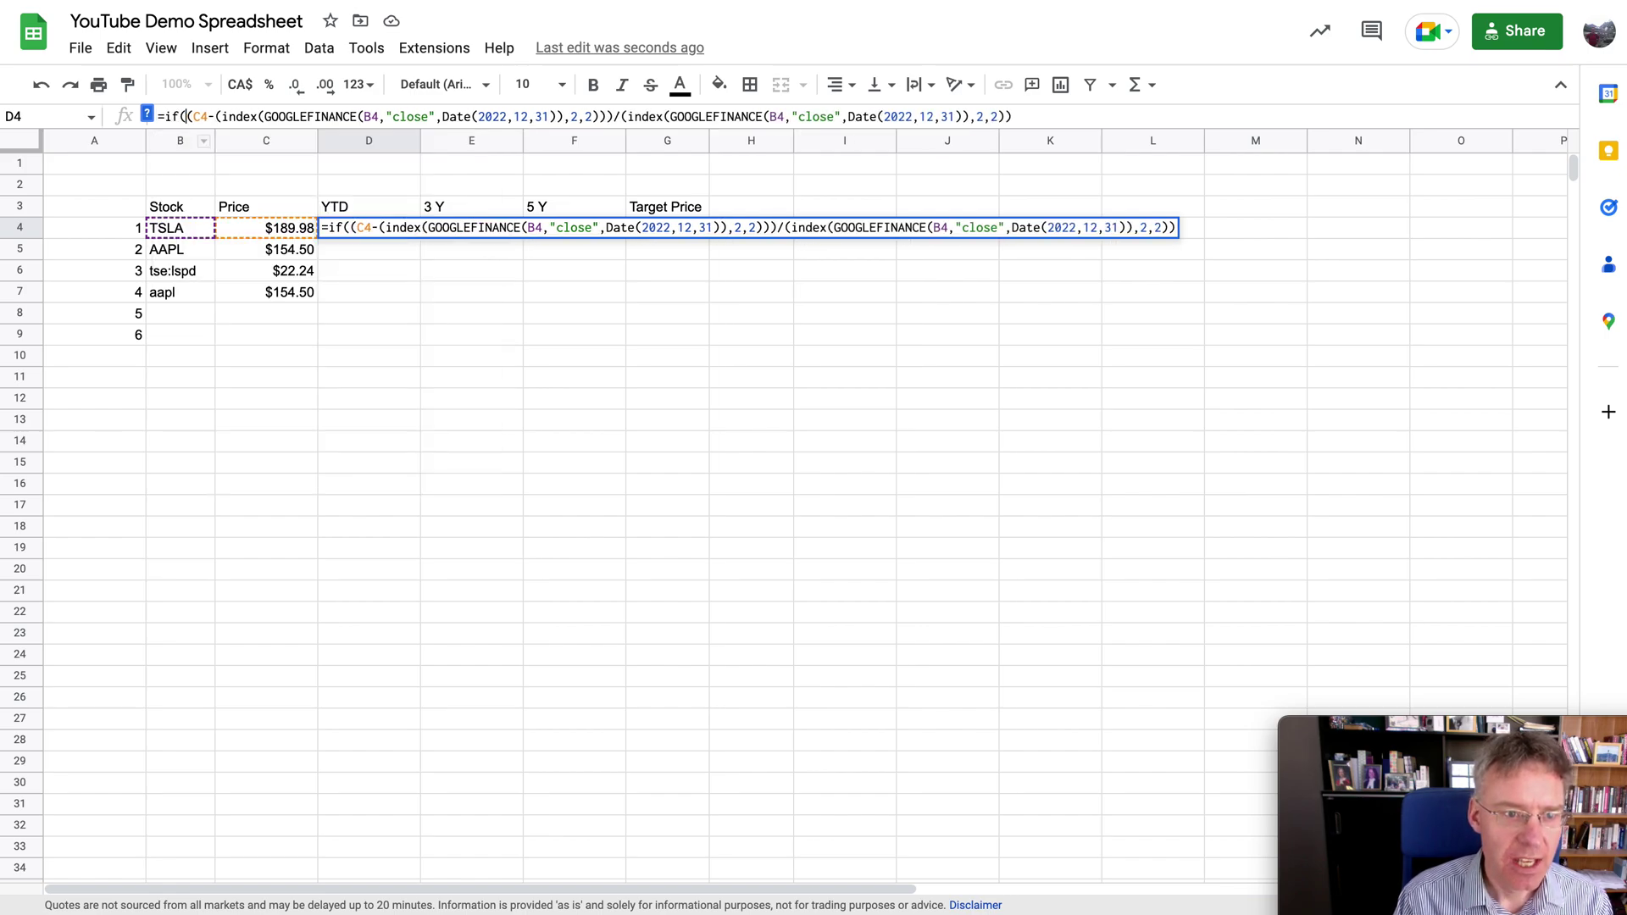
text(4="")
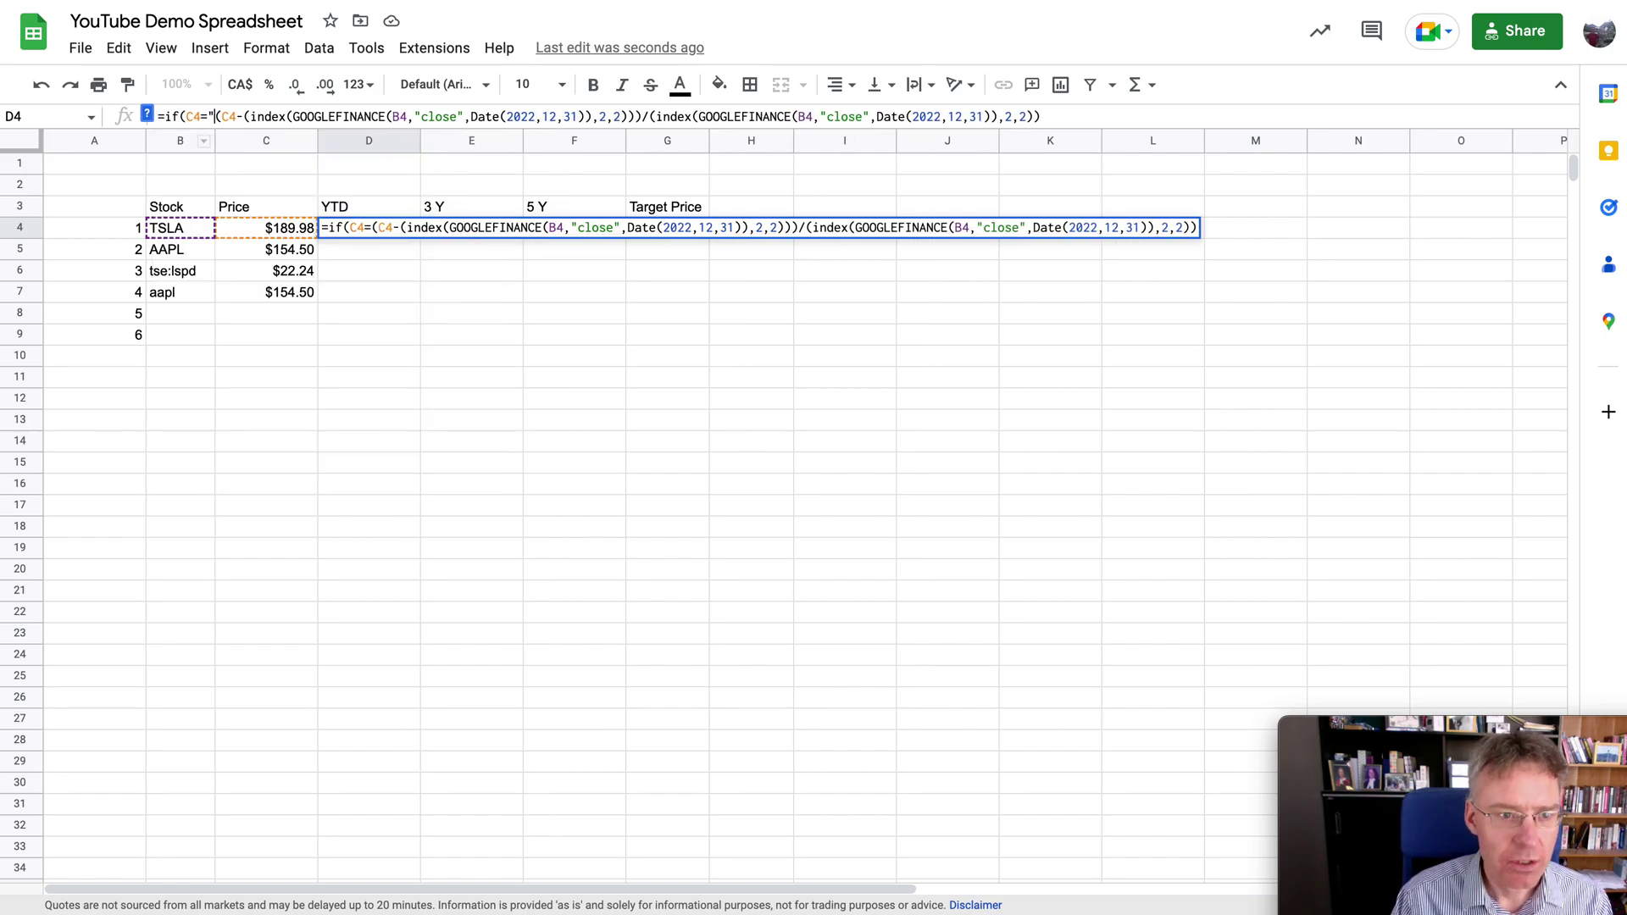
text(,"",)
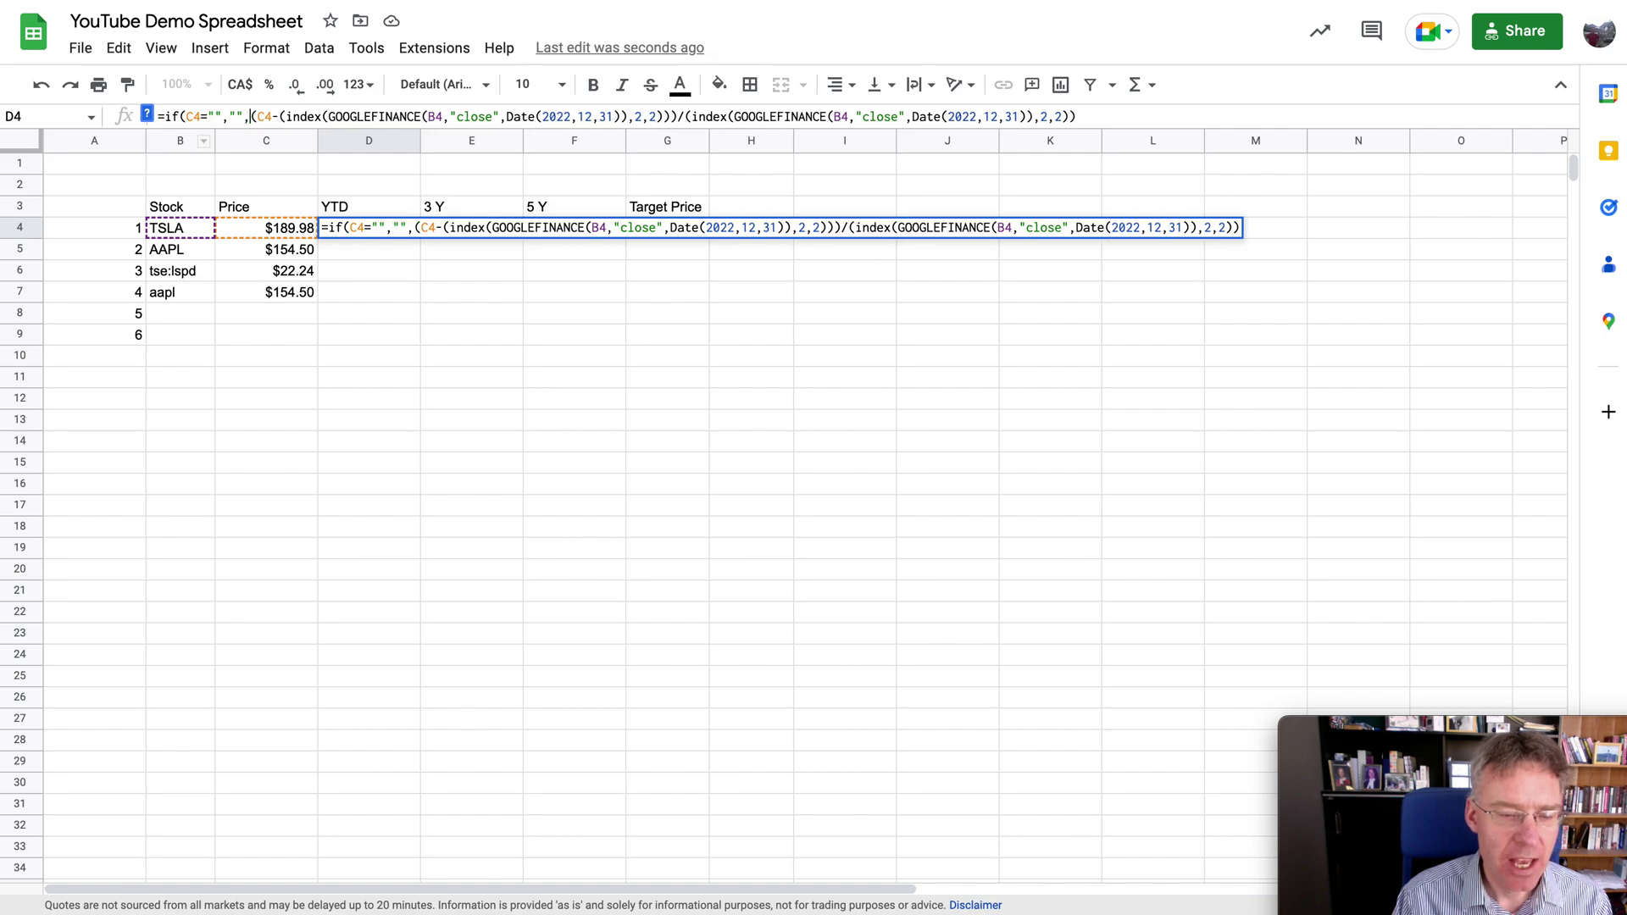
key(Return)
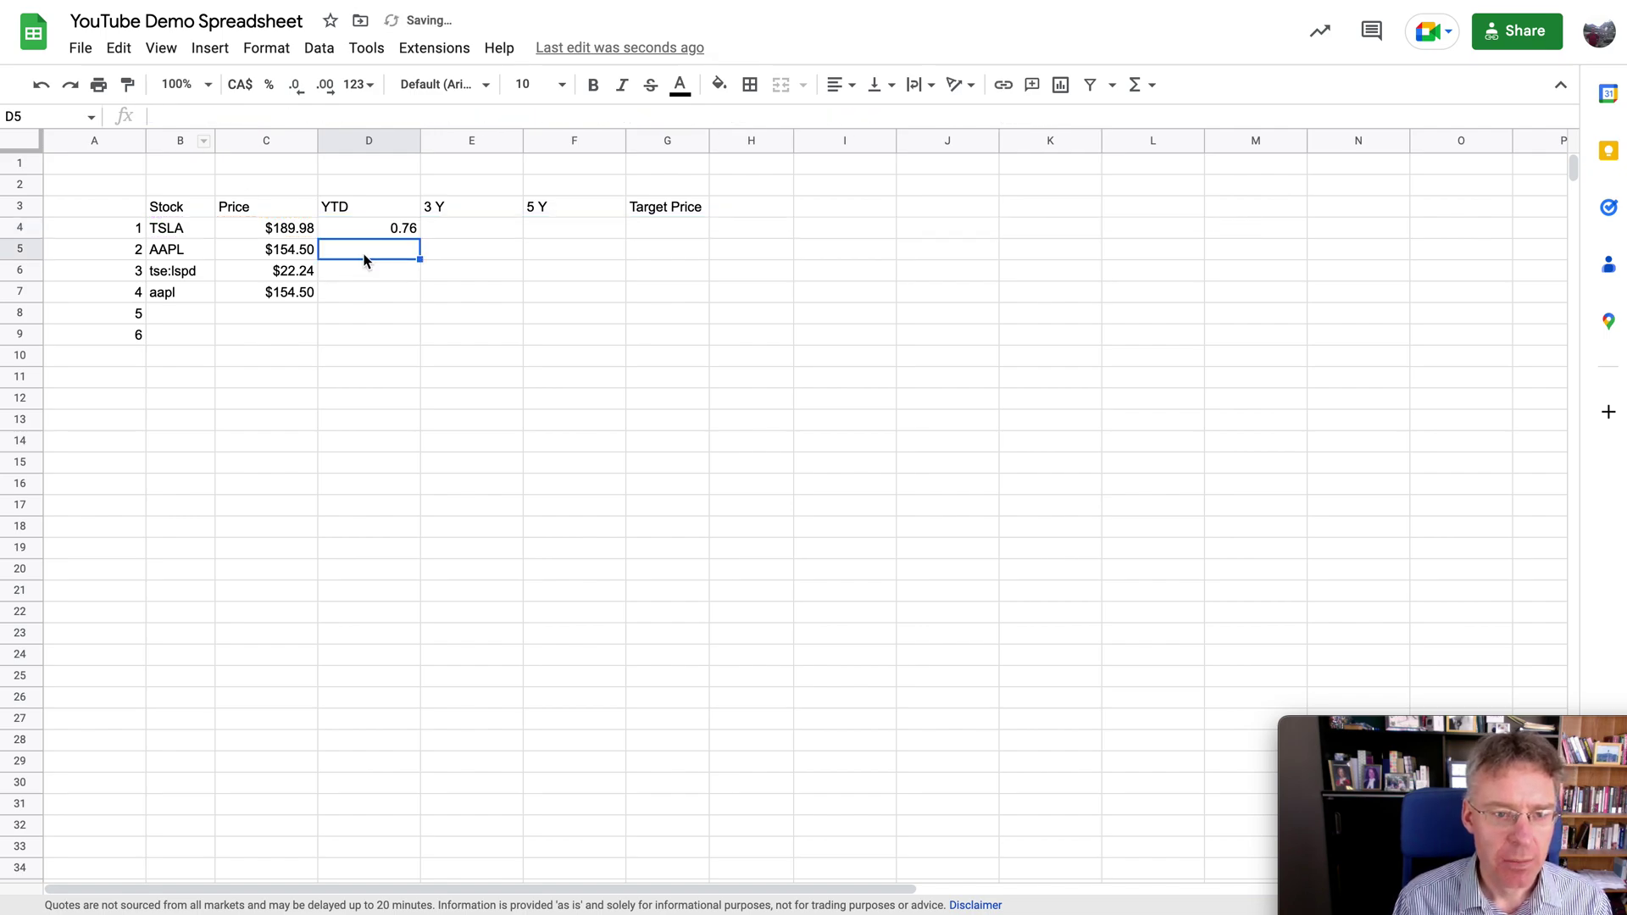
Fill the YTD formula from D4 down to D7 for the other listed stocks.
click(379, 232)
mouse_move(420, 241)
mouse_down()
mouse_move(401, 324)
mouse_move(400, 297)
mouse_up()
click(488, 352)
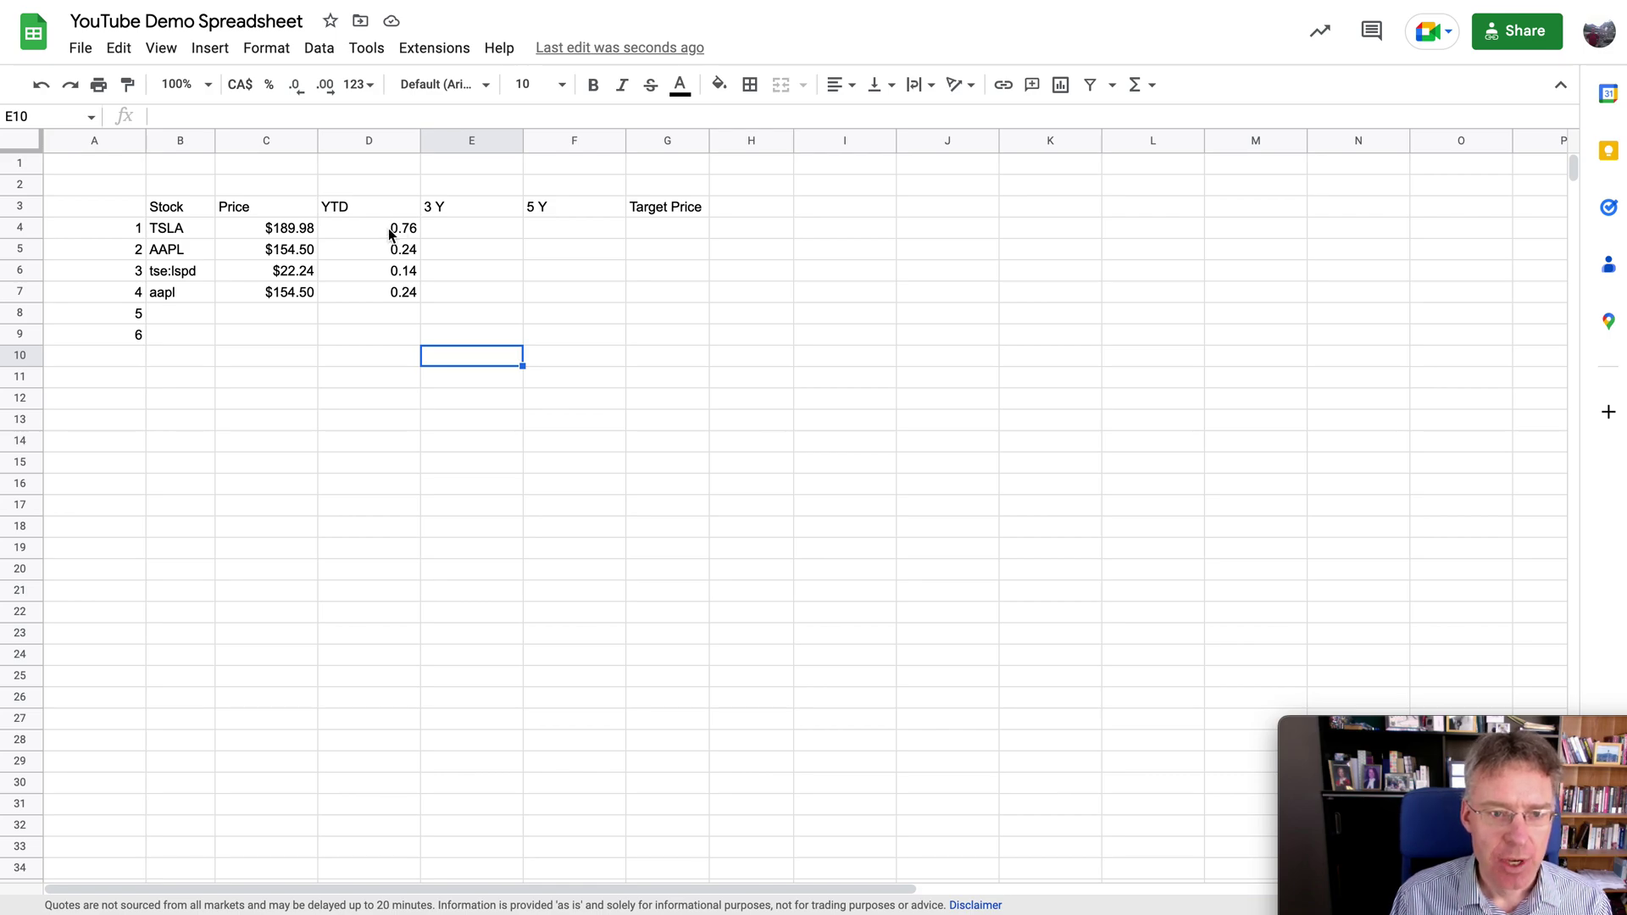
Lock the column references in the D4 formula by changing every C4 to $C4 and every B4 to $B4.
click(373, 230)
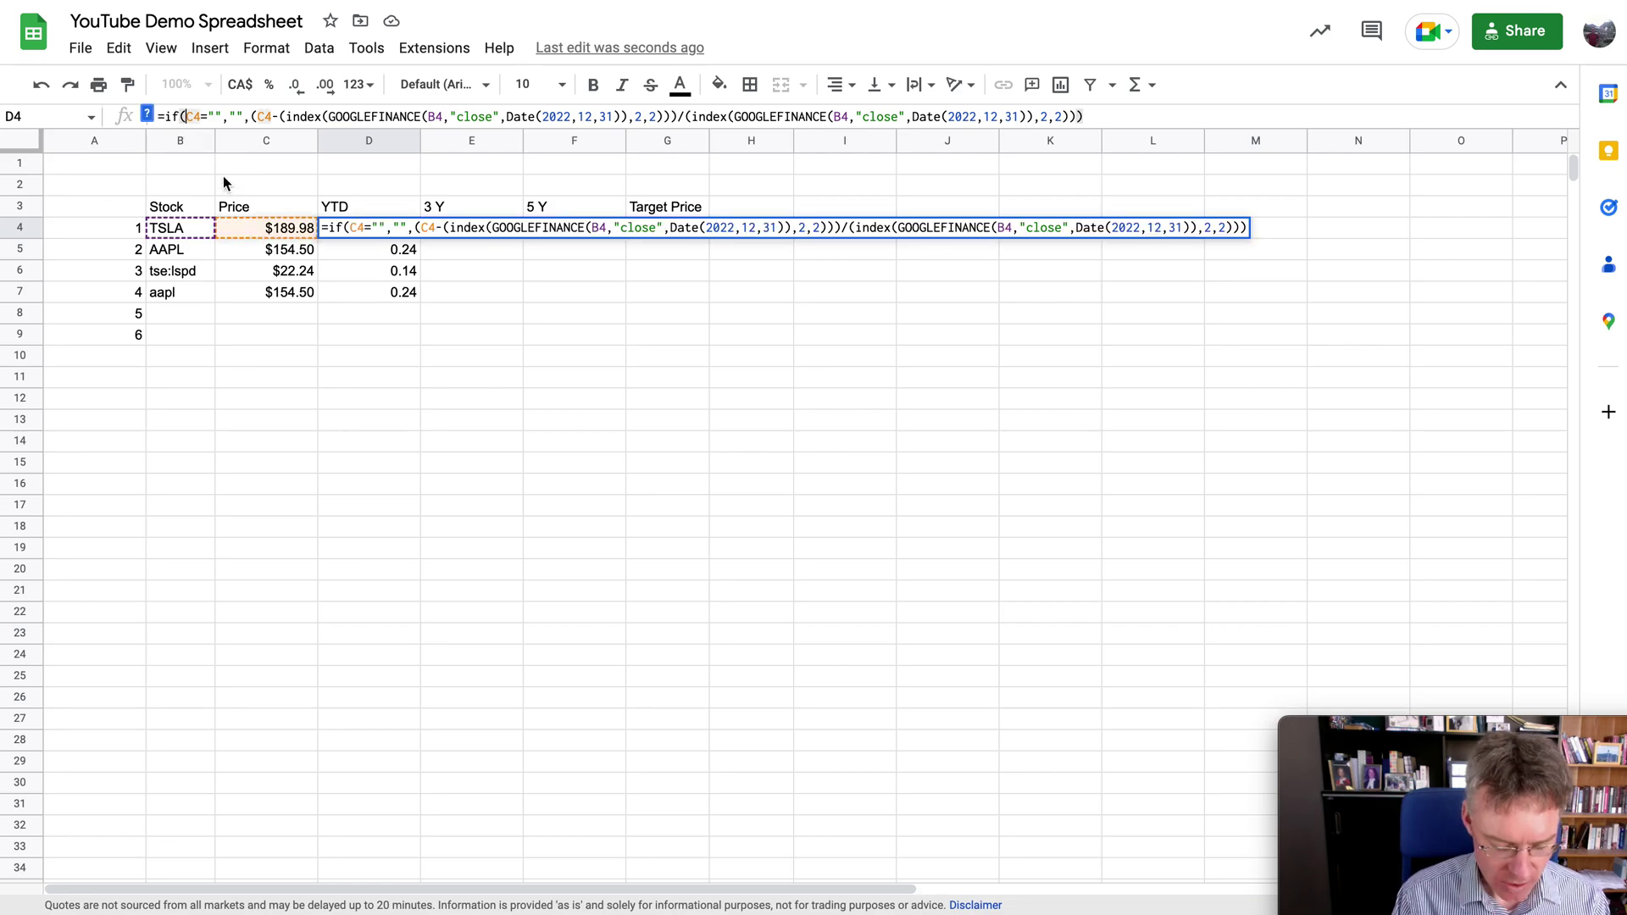
text($)
click(265, 119)
text($)
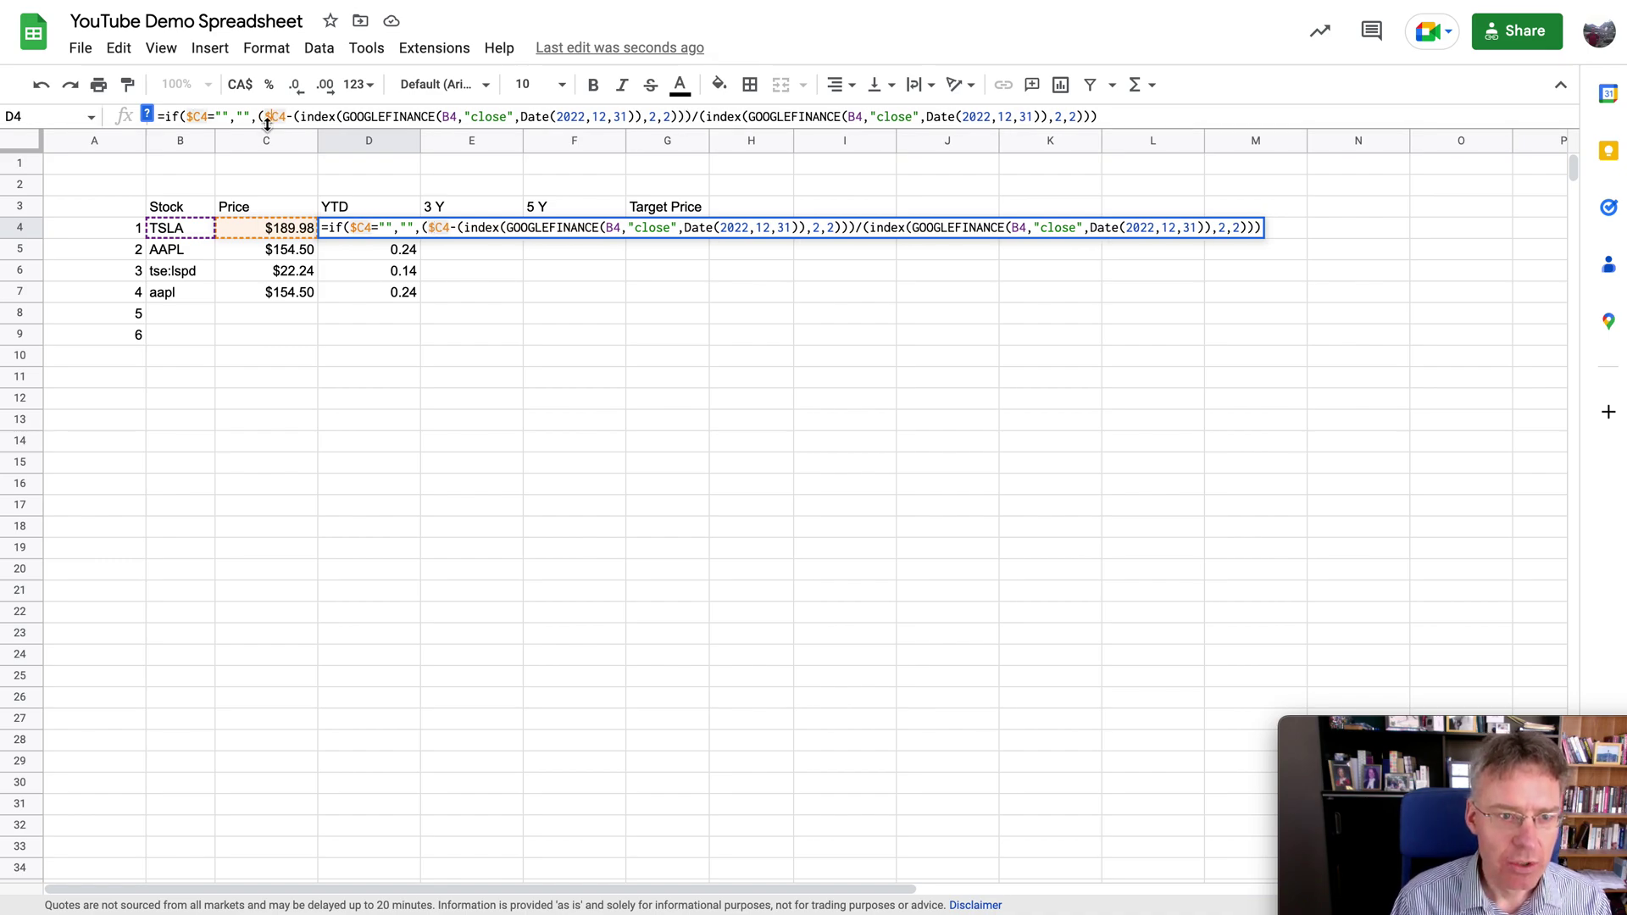
click(445, 119)
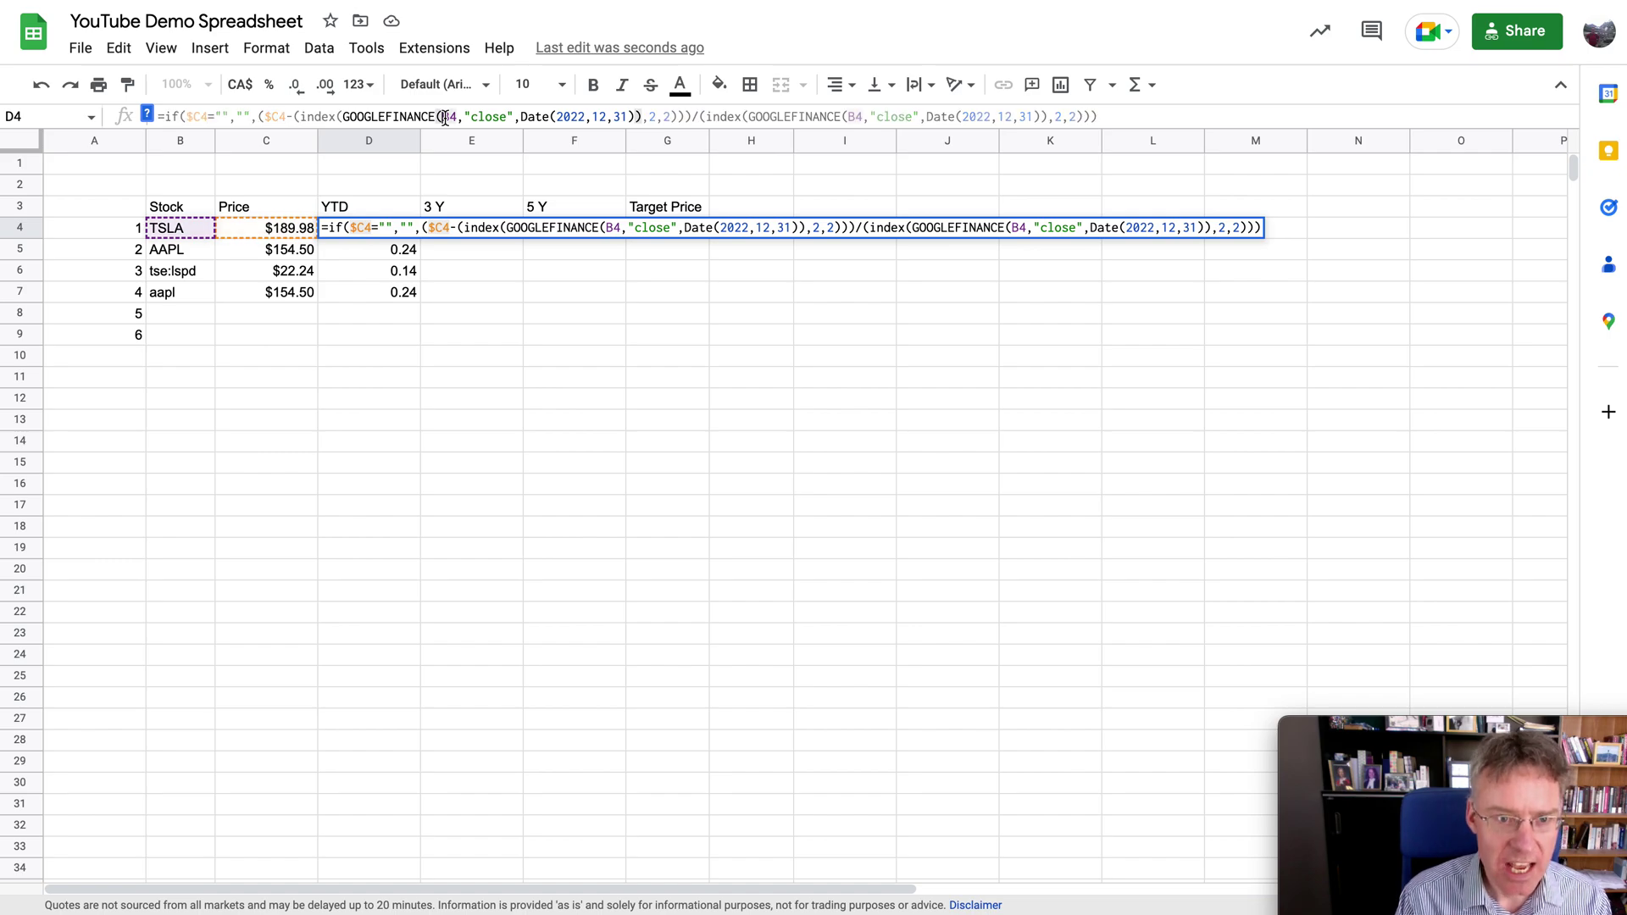
text($)
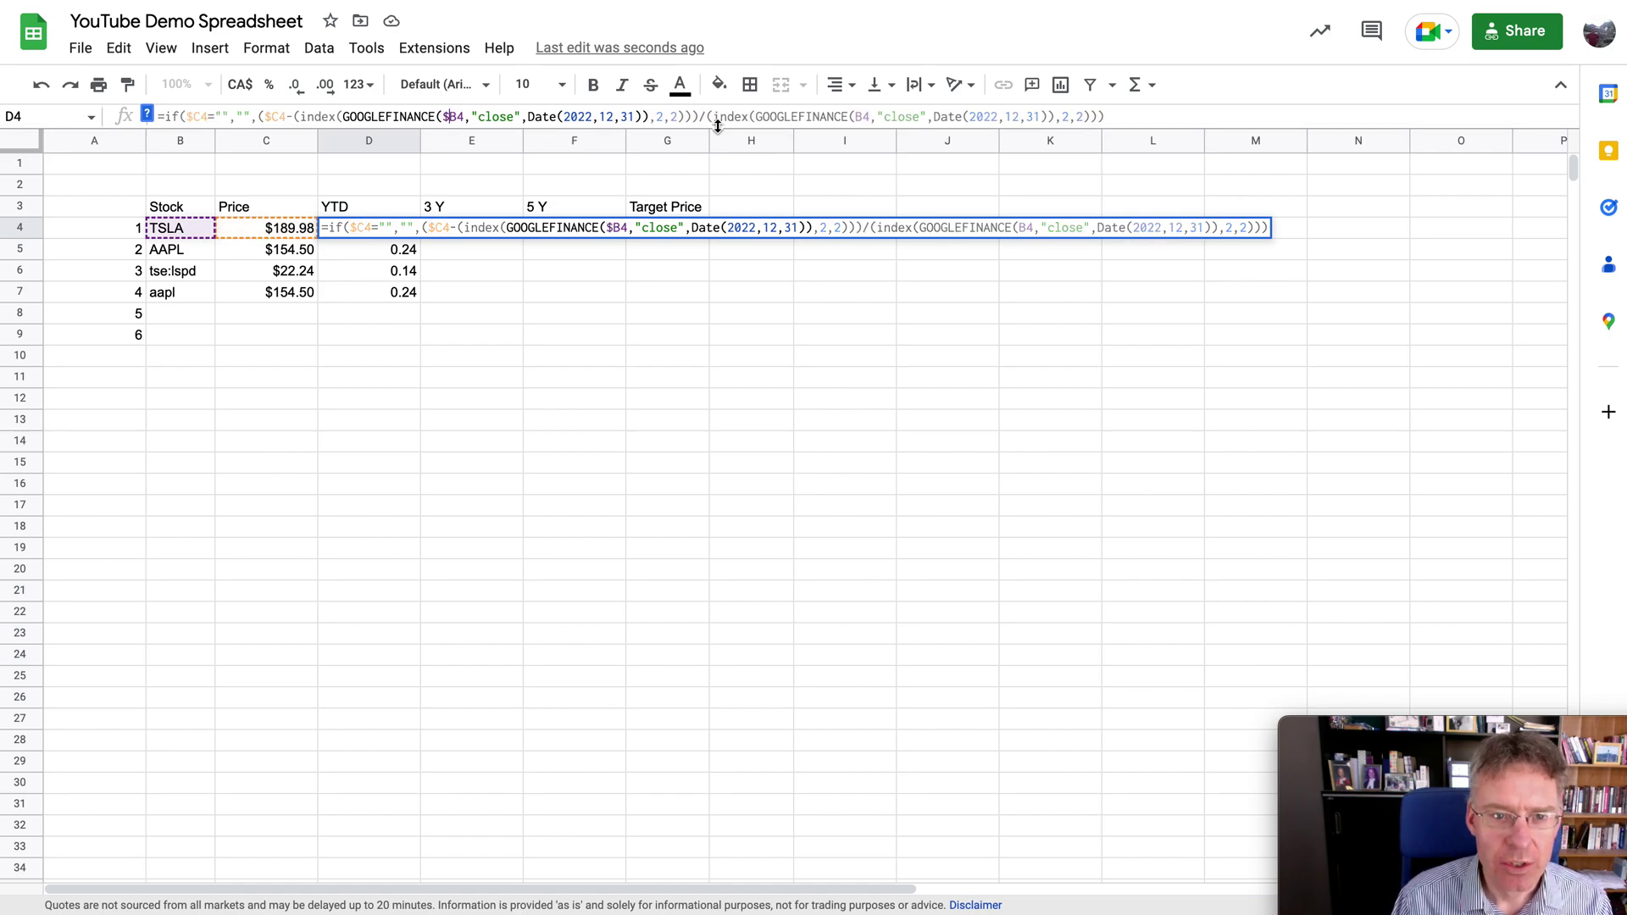
click(858, 118)
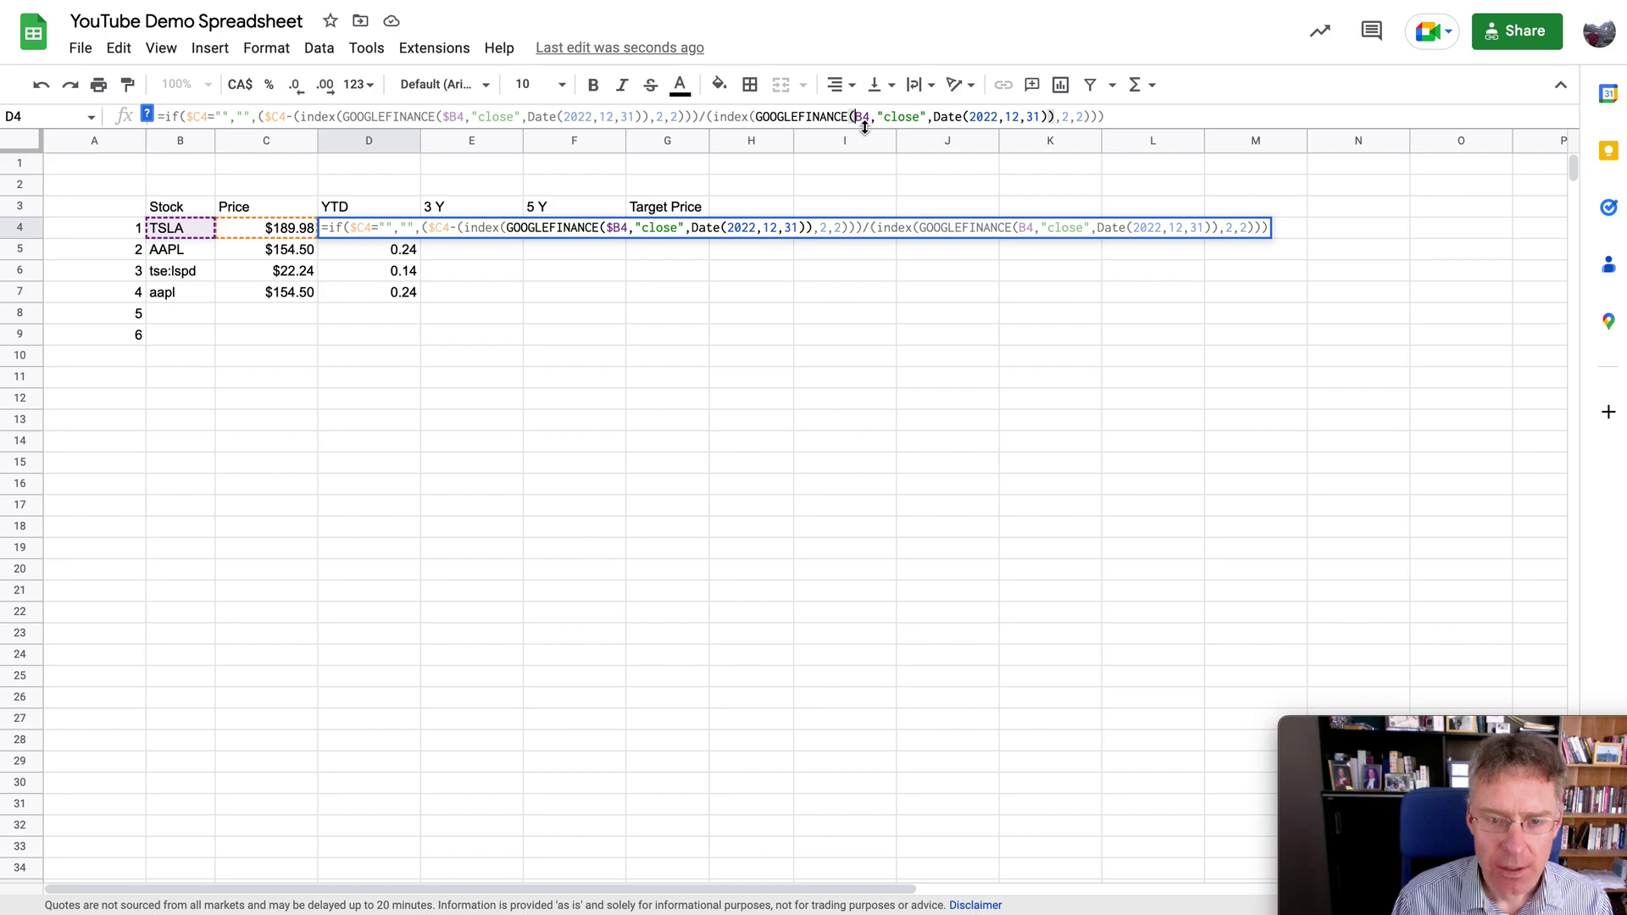
text($)
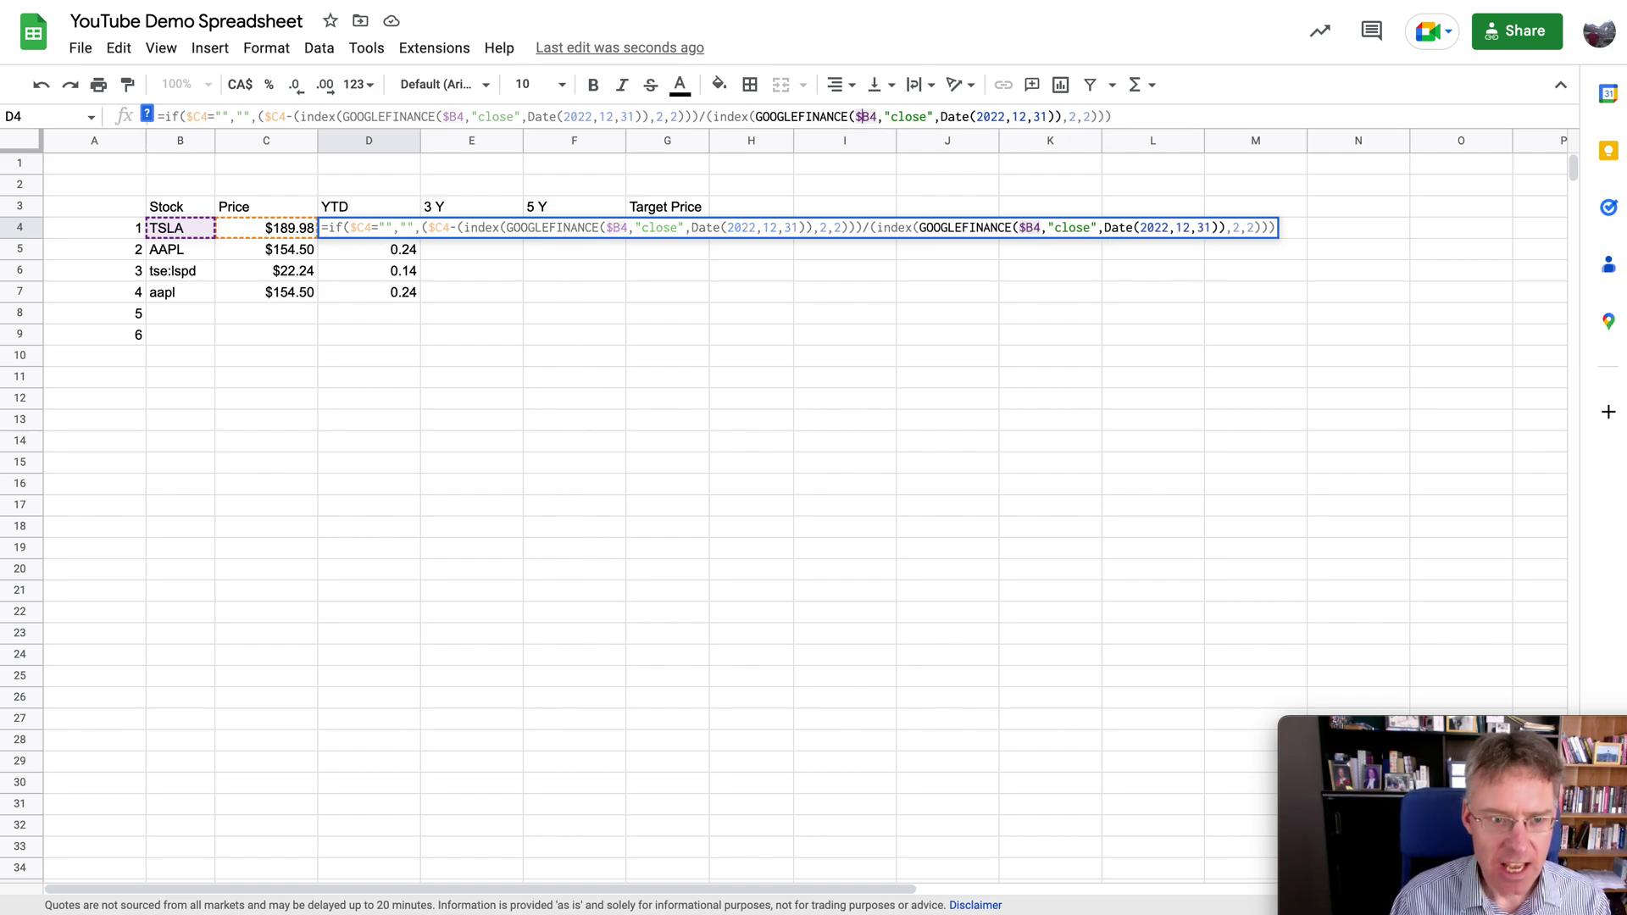
key(Return)
Fill the D4 formula across to the 3 Y and 5 Y cells E4 and F4.
click(408, 234)
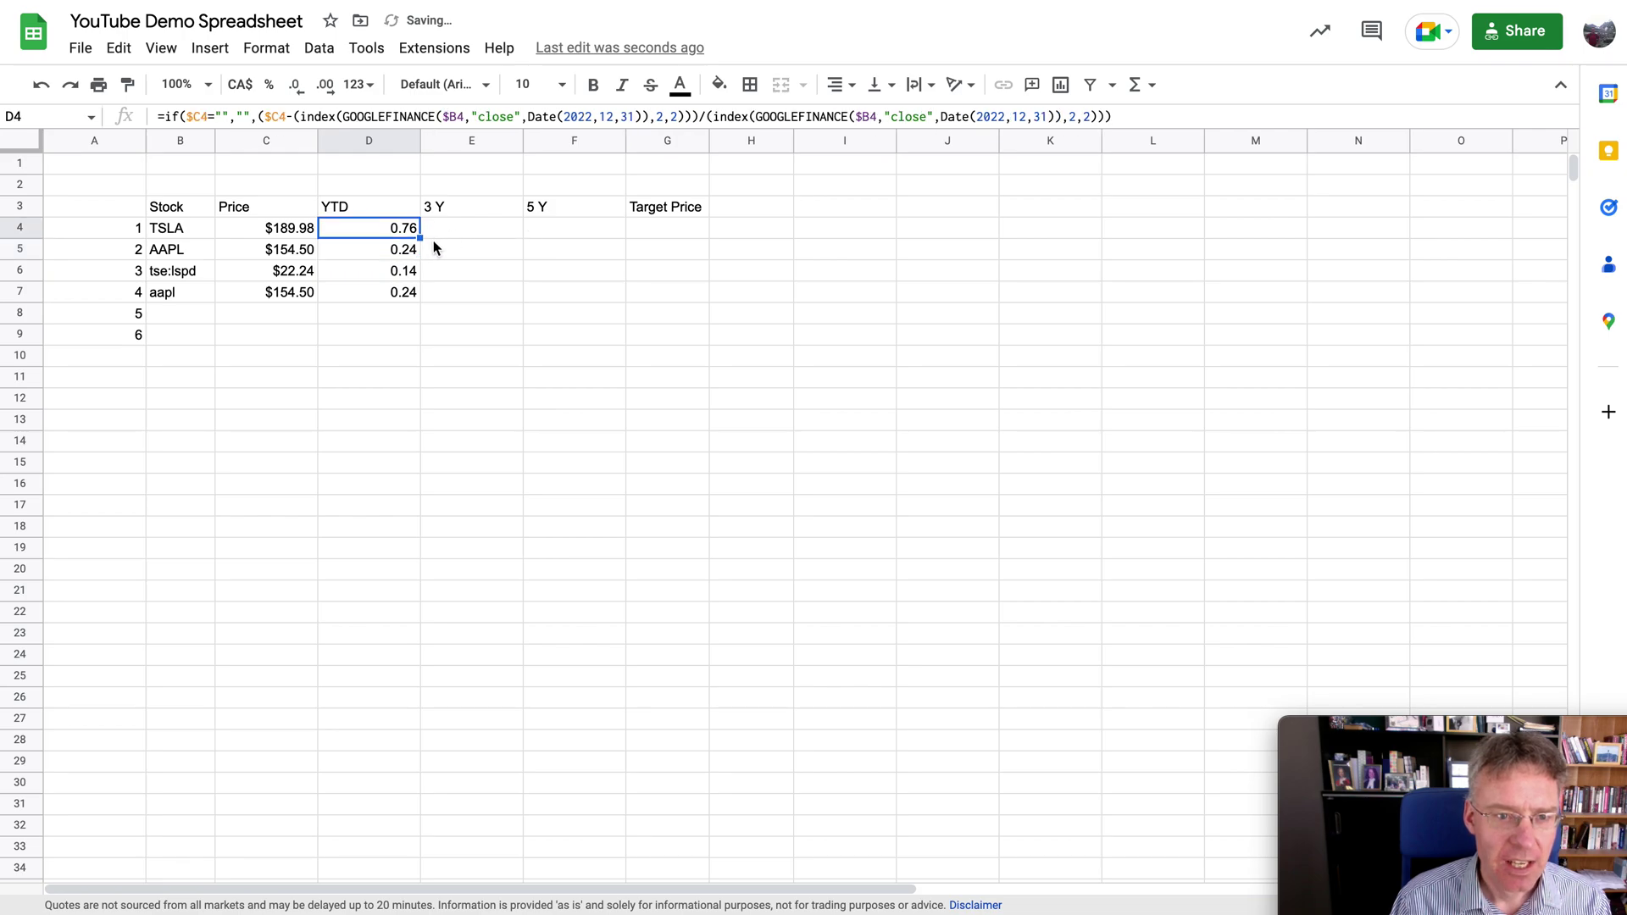
drag(419, 238, 549, 240)
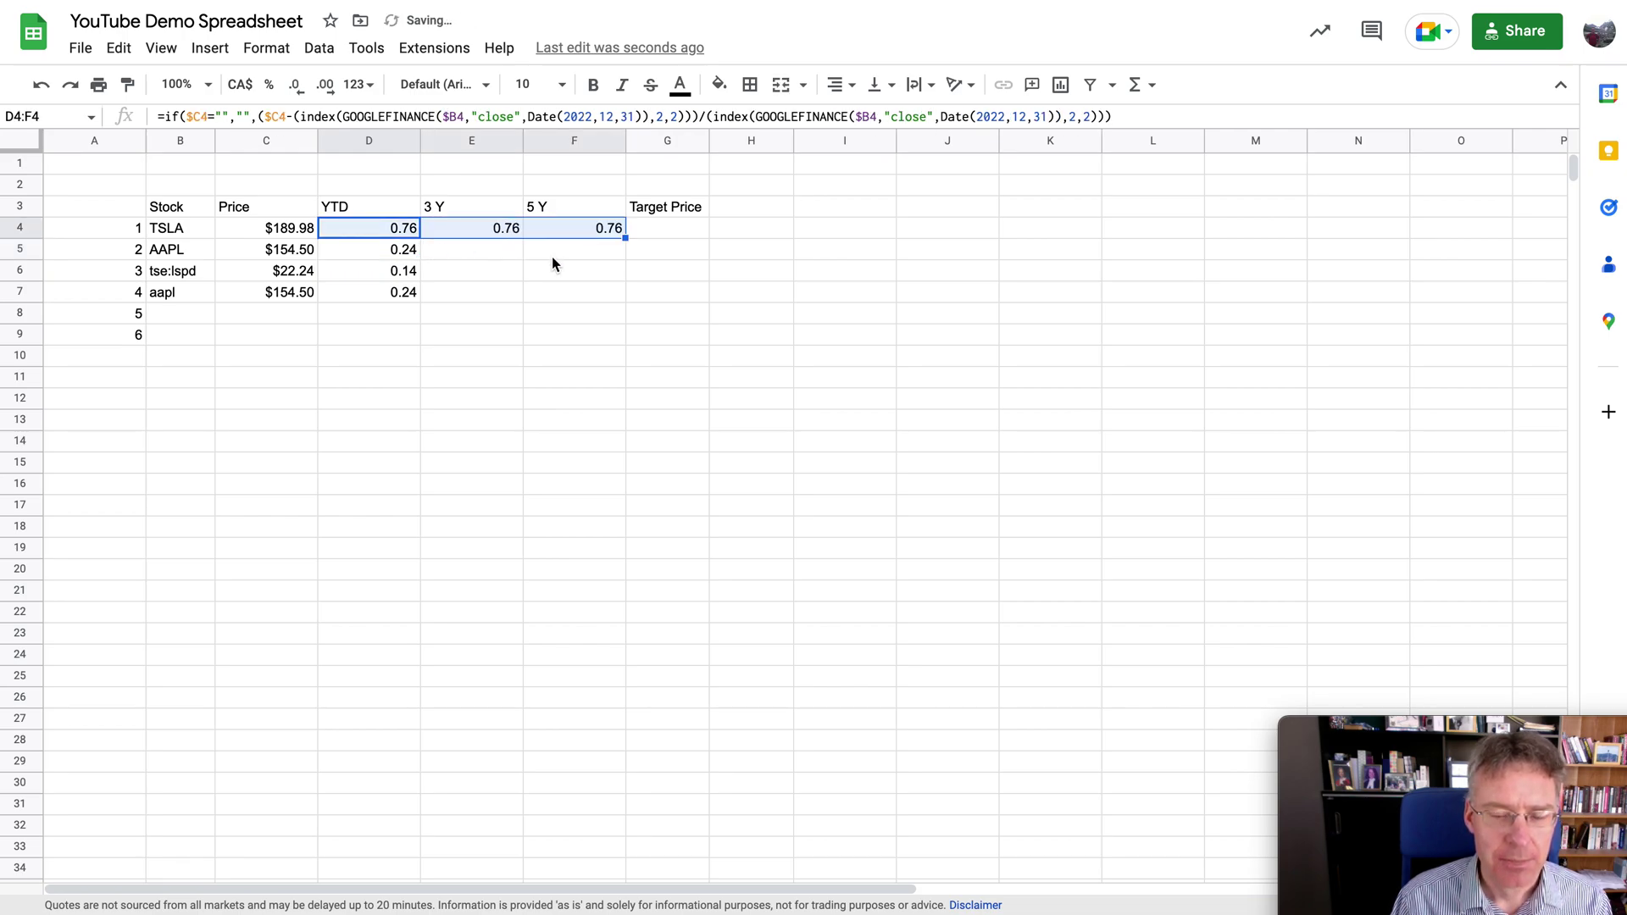
Set the year to 2019 in both Date arguments of the 3 Y formula in E4 and check the edited formula.
click(440, 237)
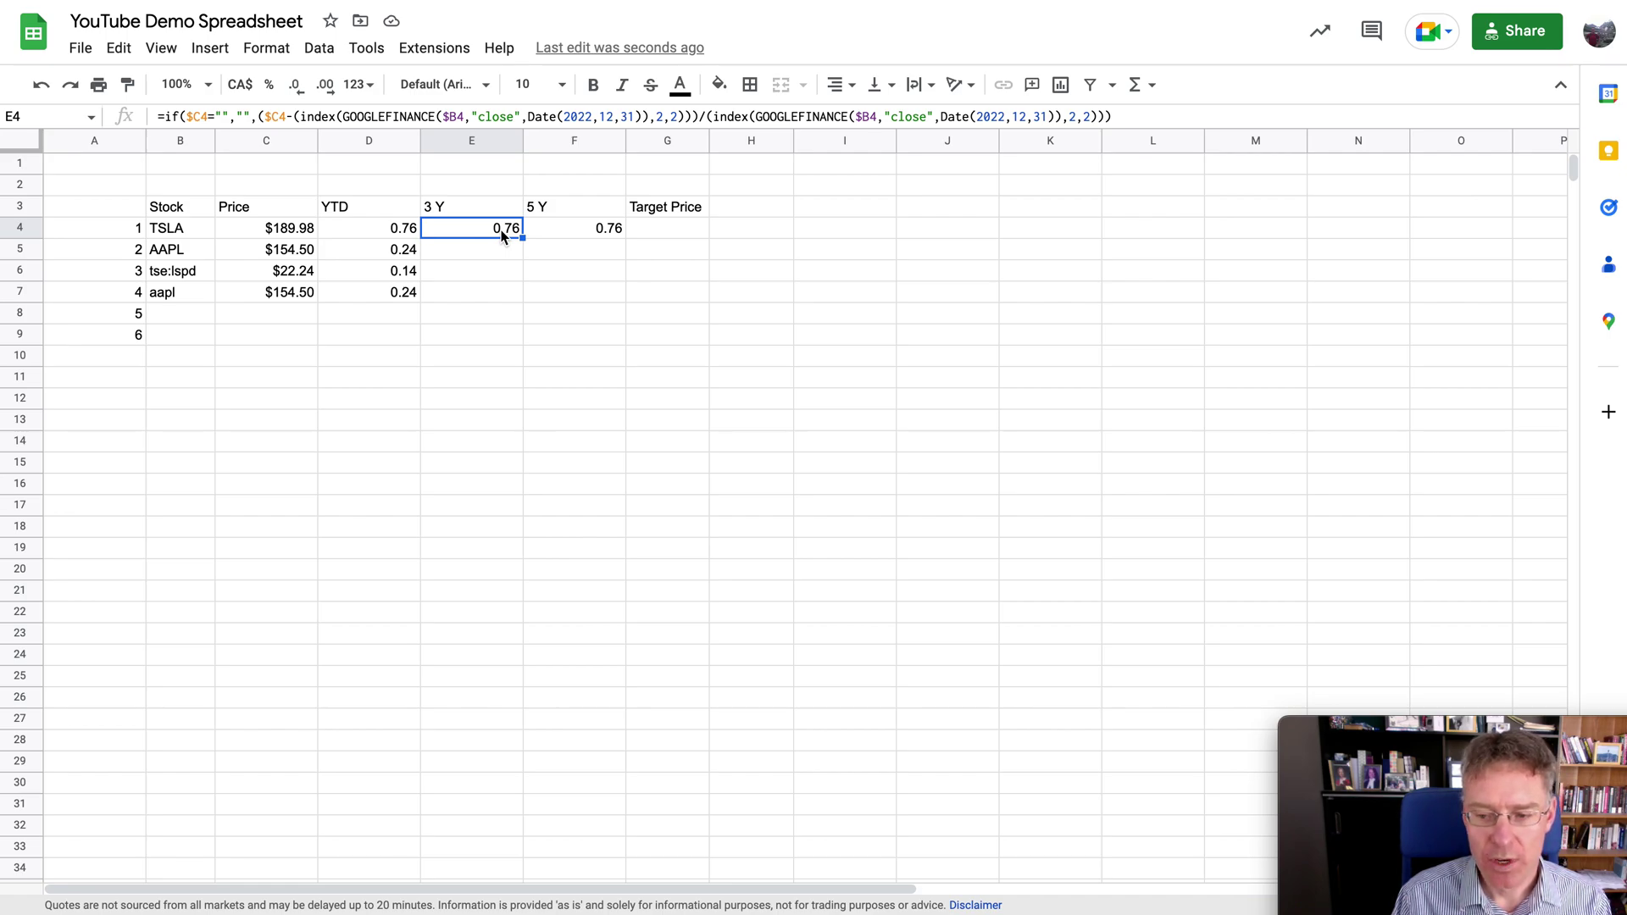
click(584, 118)
double_click(583, 118)
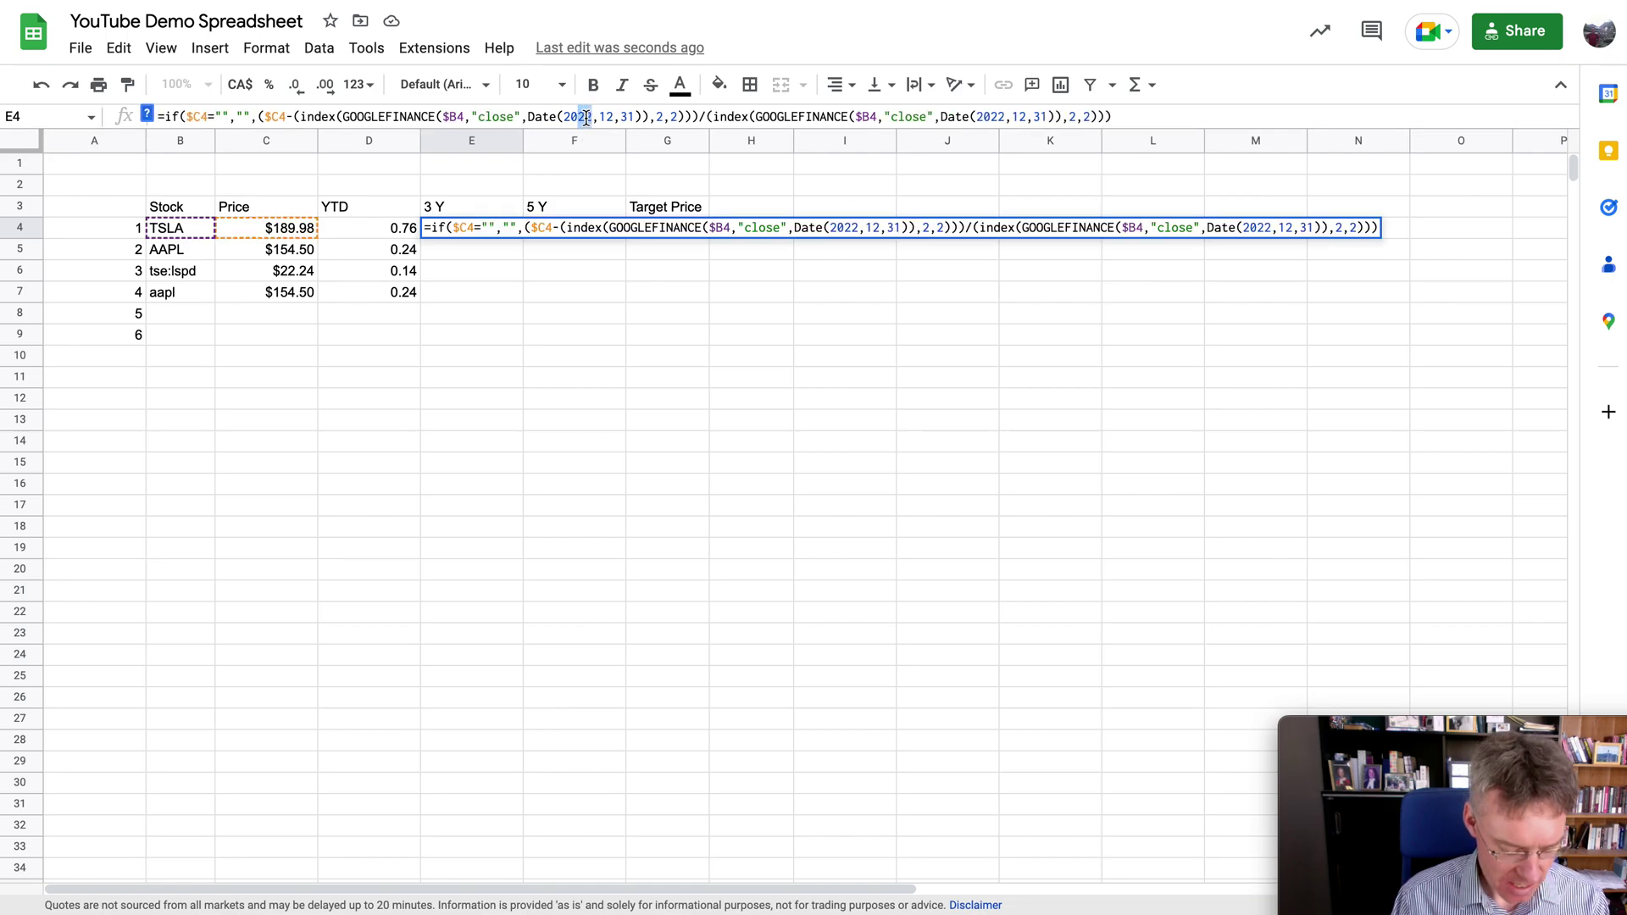
text(2019)
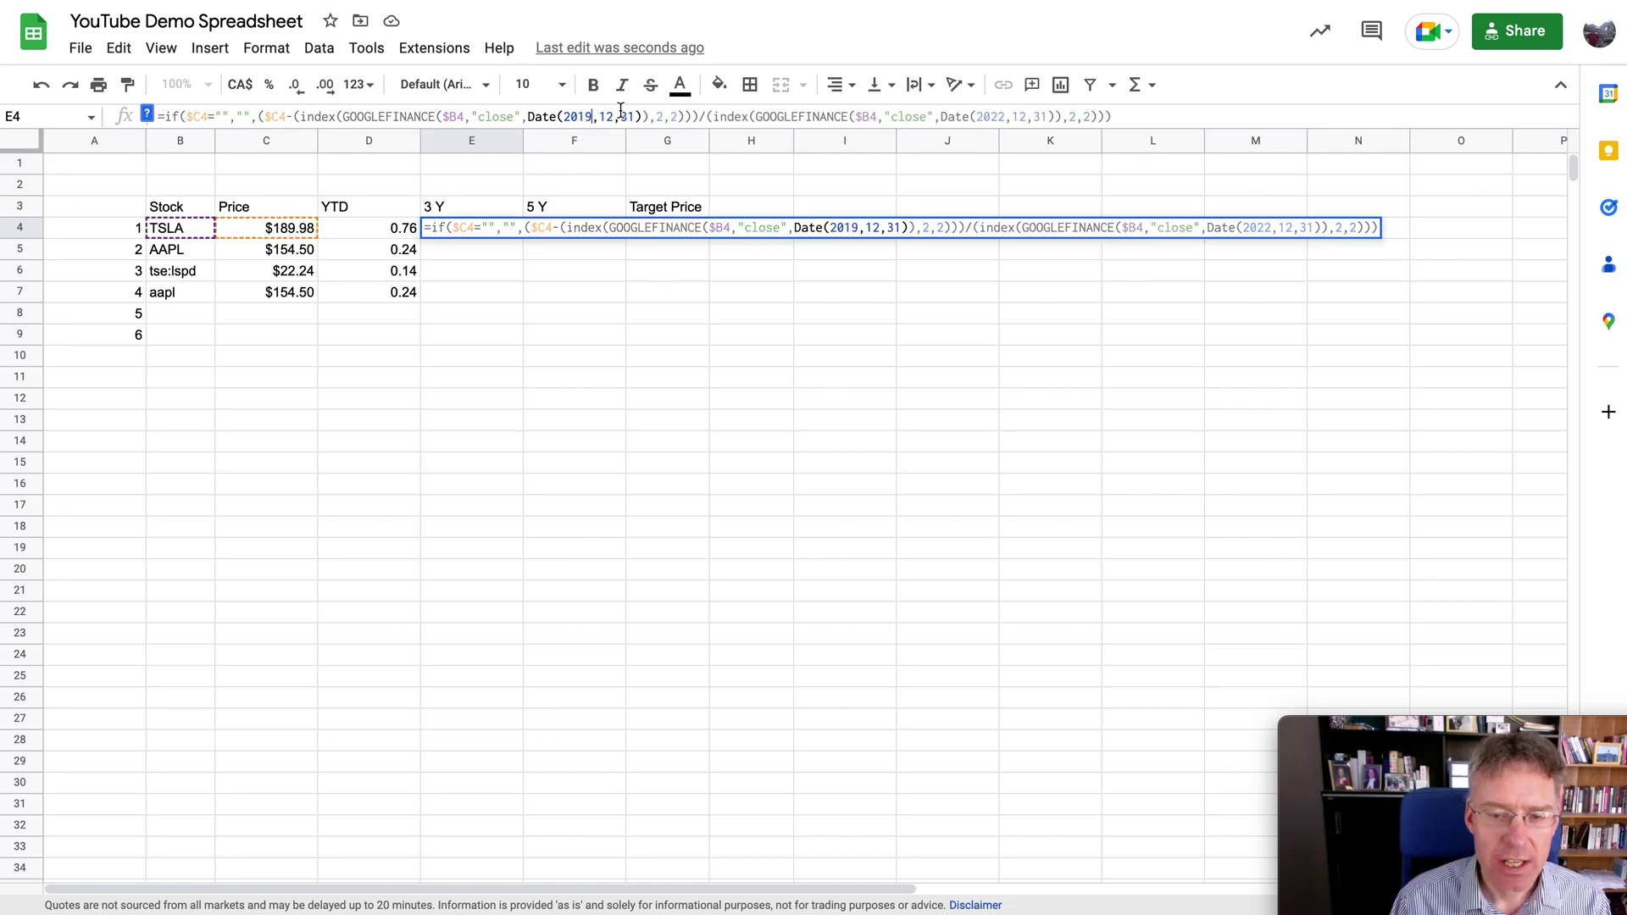
double_click(995, 118)
text(2019)
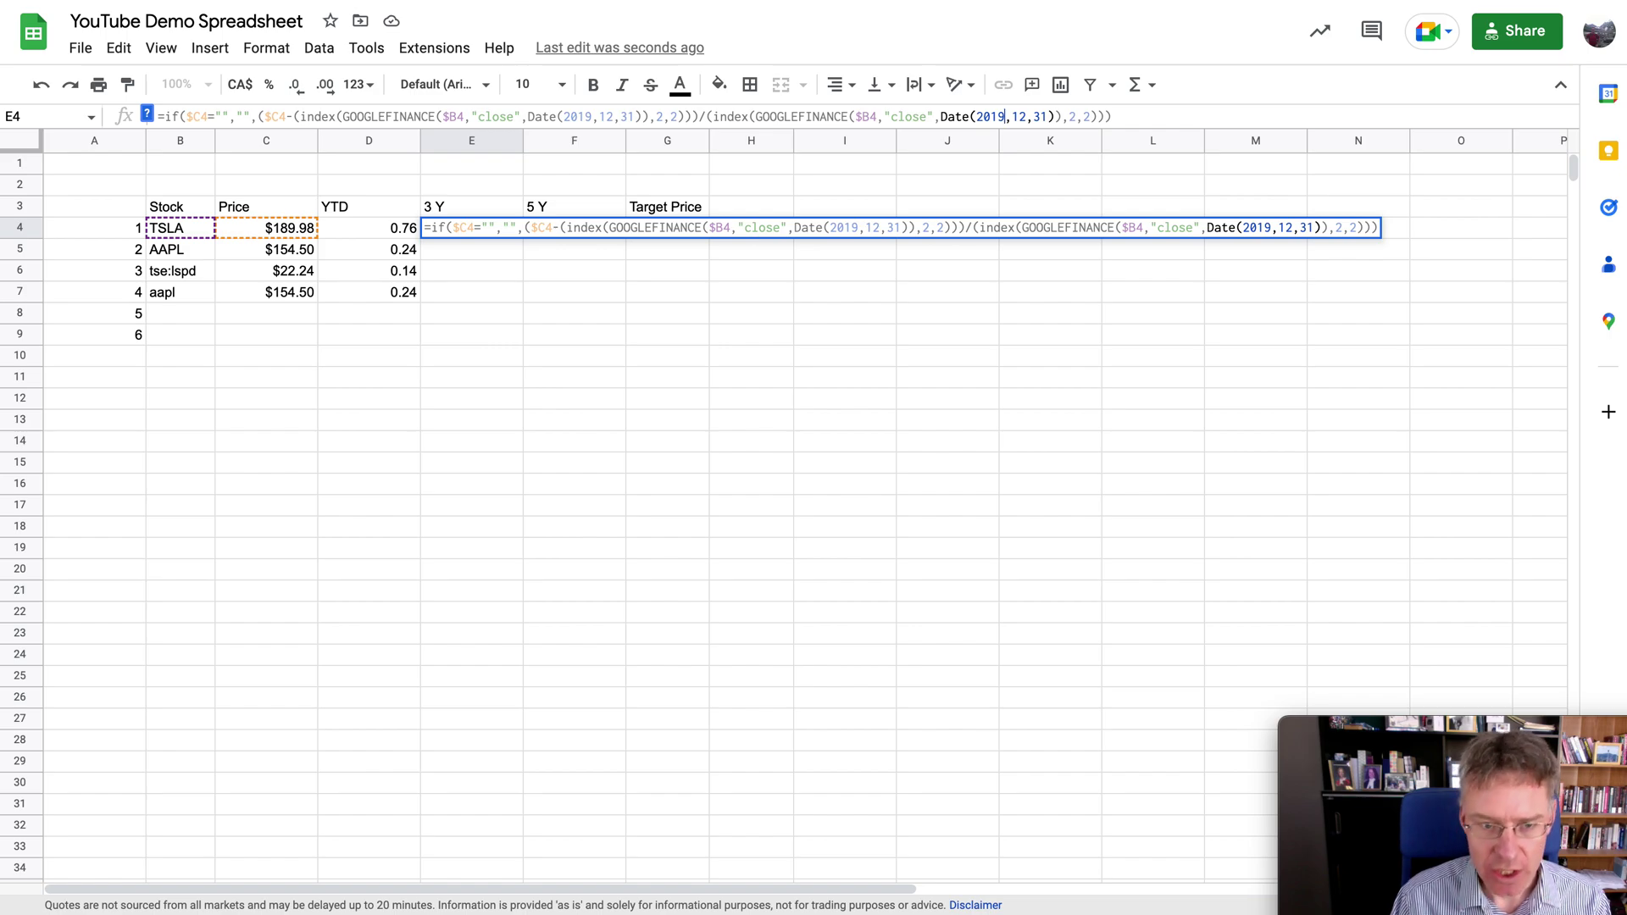
key(Return)
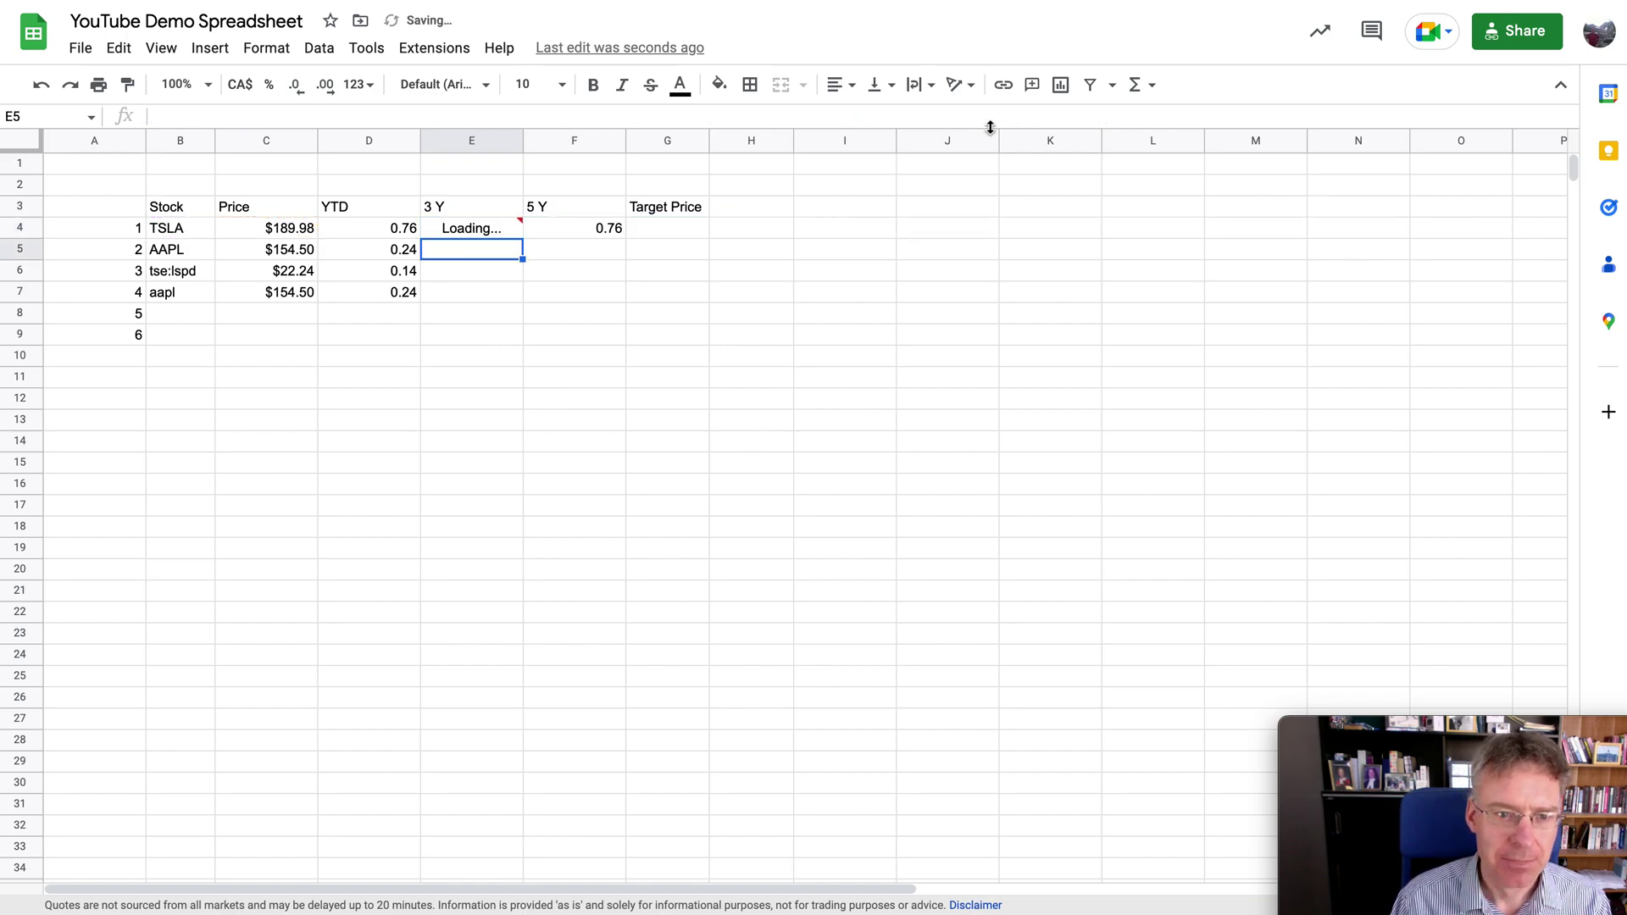
click(495, 230)
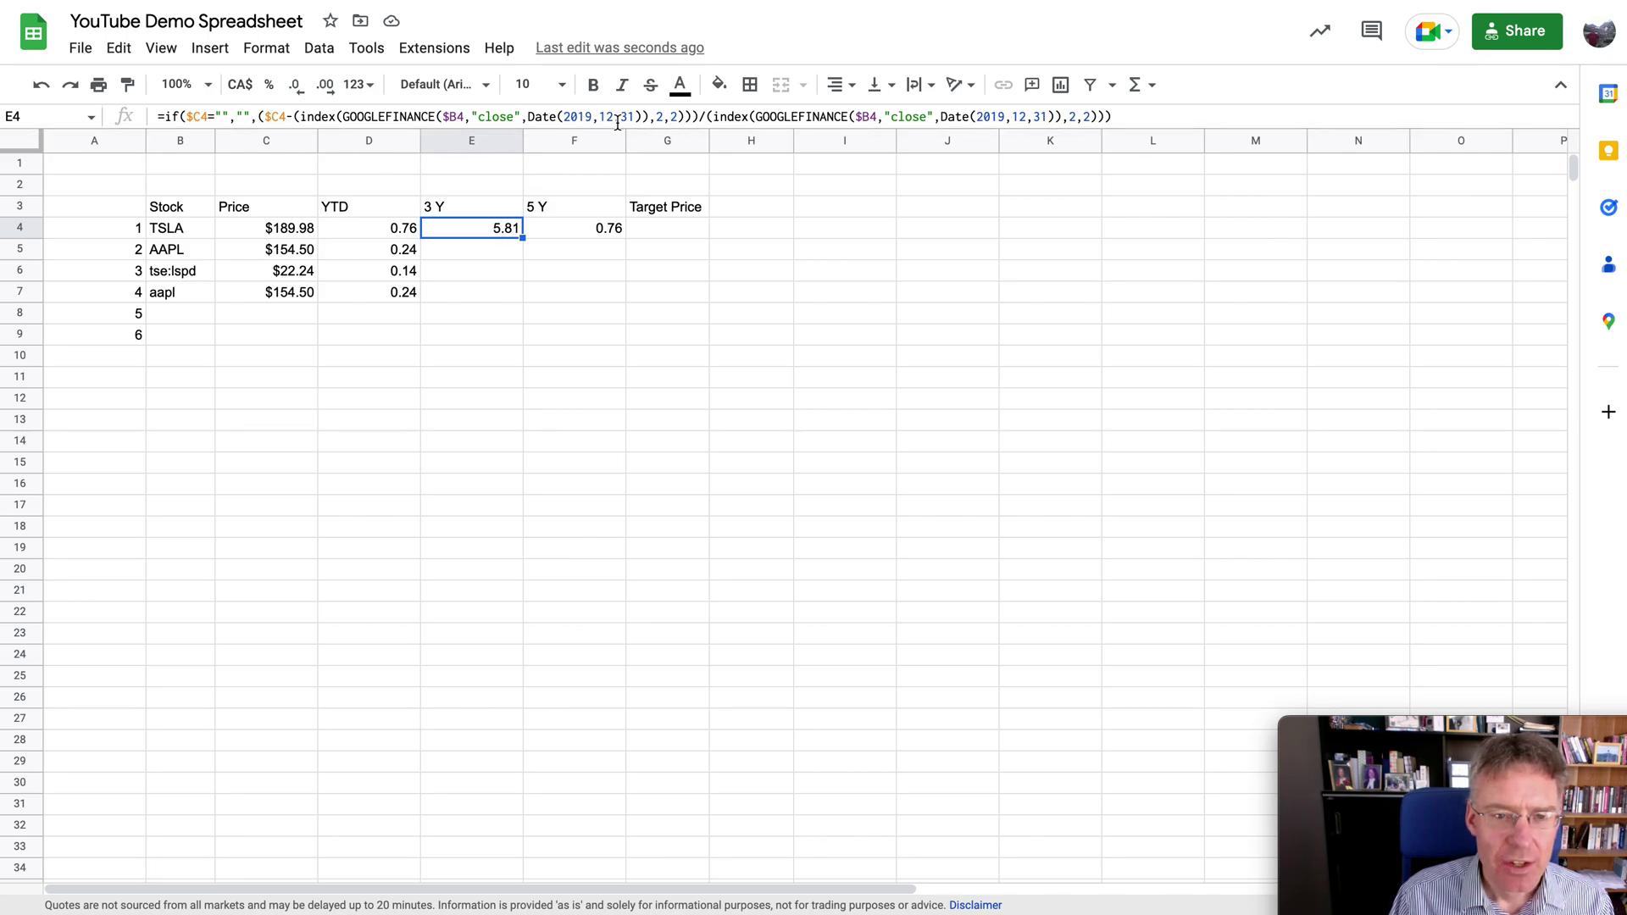
Set the year to 2017 in both Date arguments of the 5 Y formula in F4.
click(588, 227)
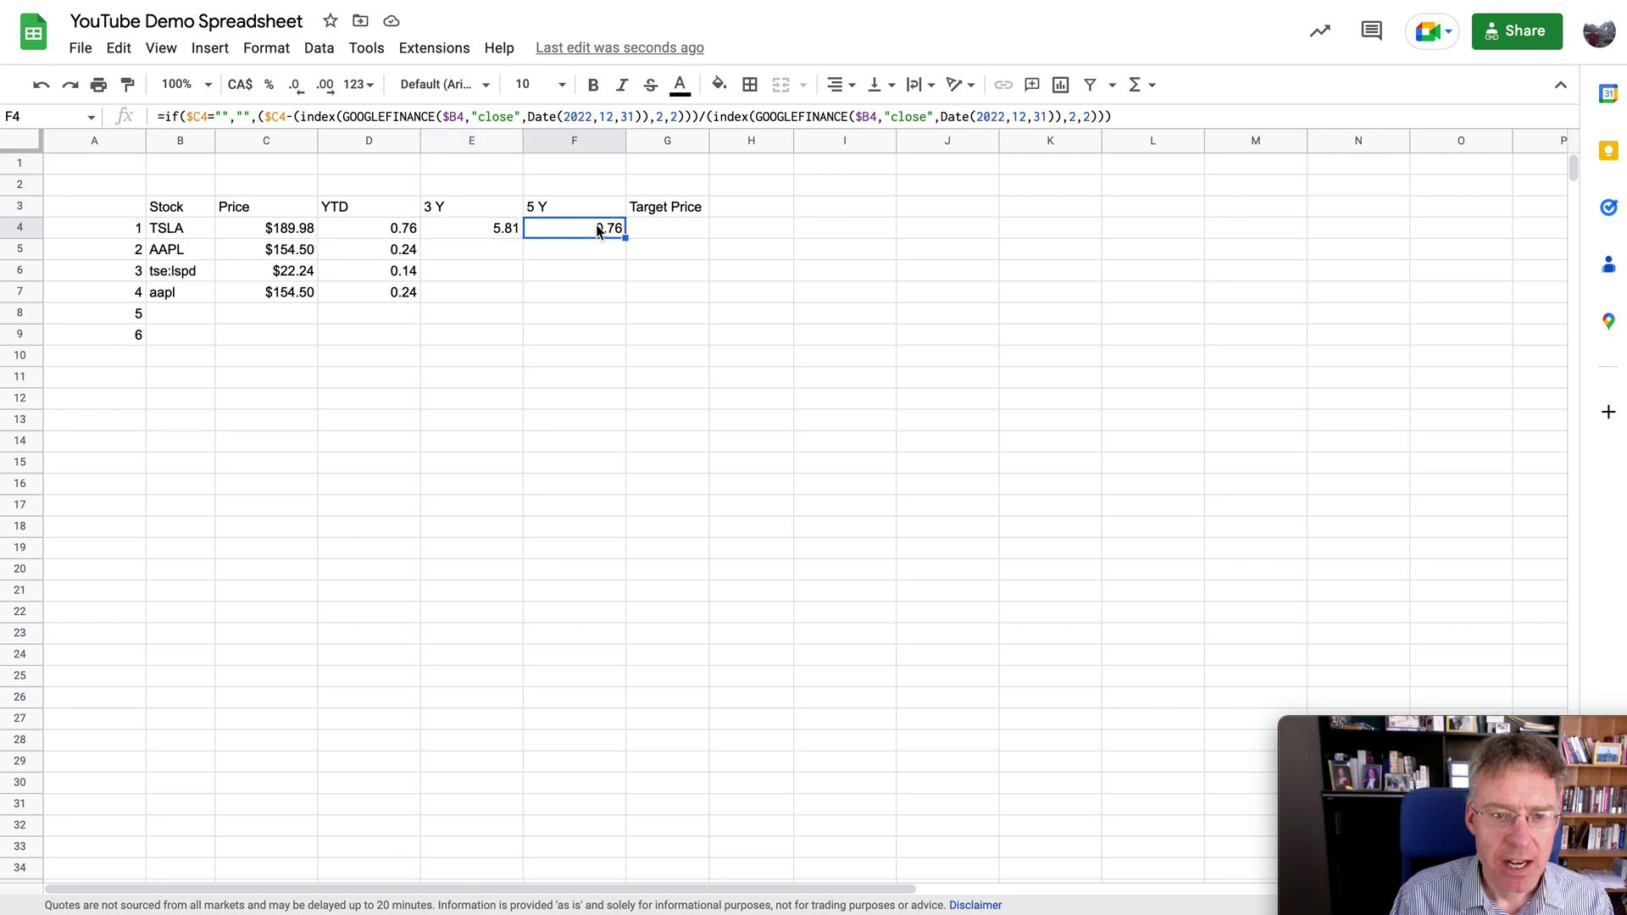
click(587, 121)
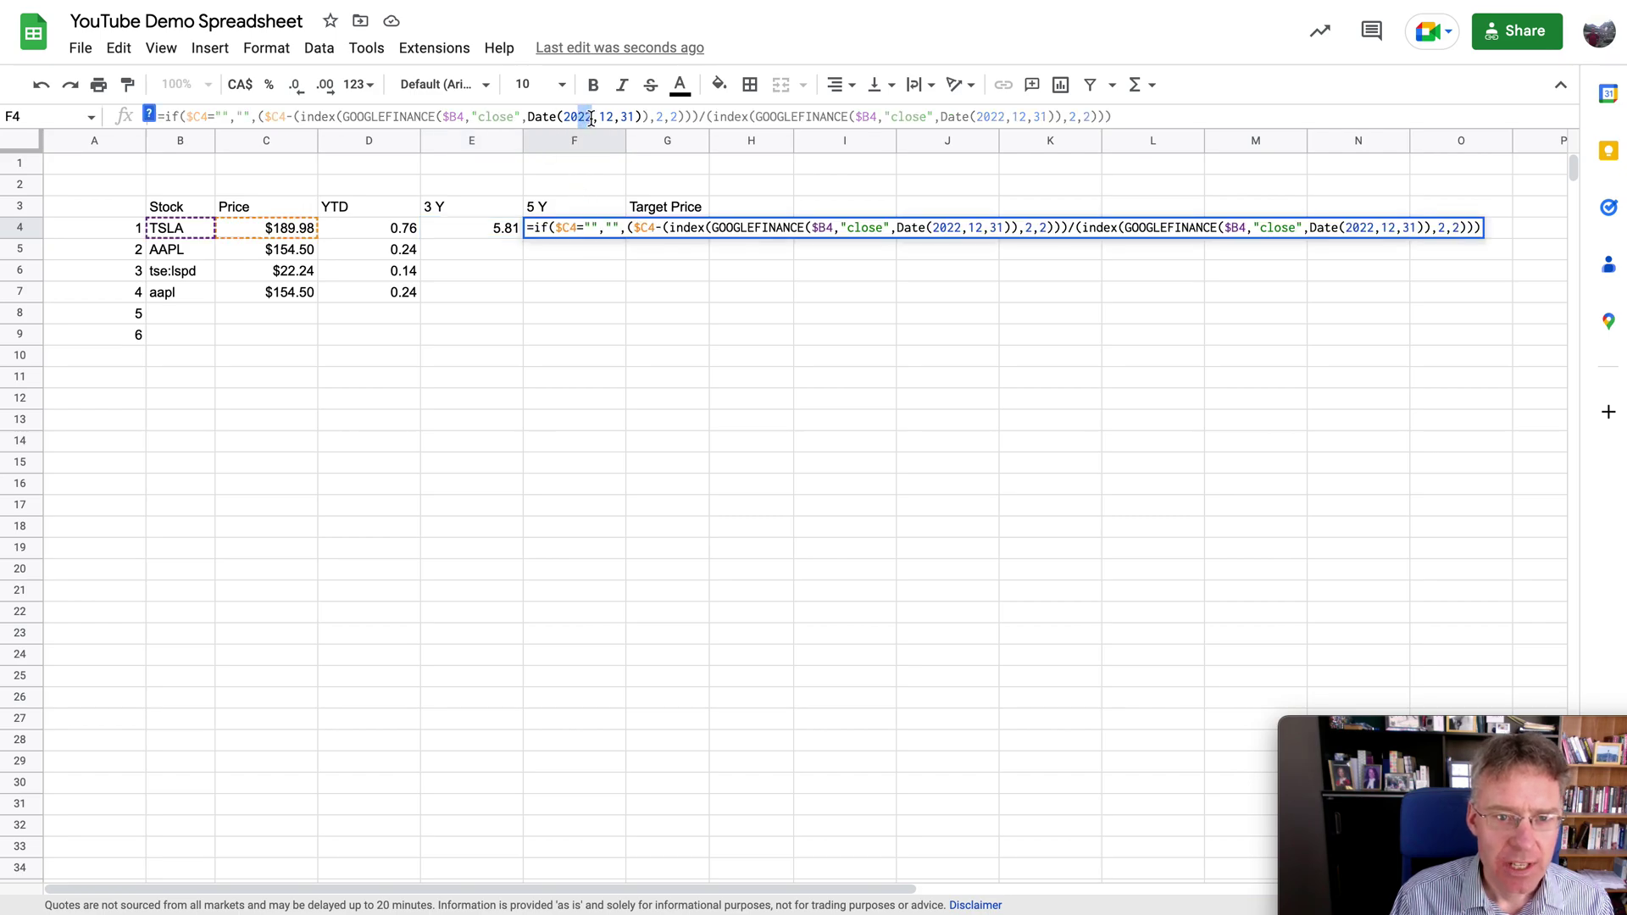
key(BackSpace)
key(BackSpace)
text(17)
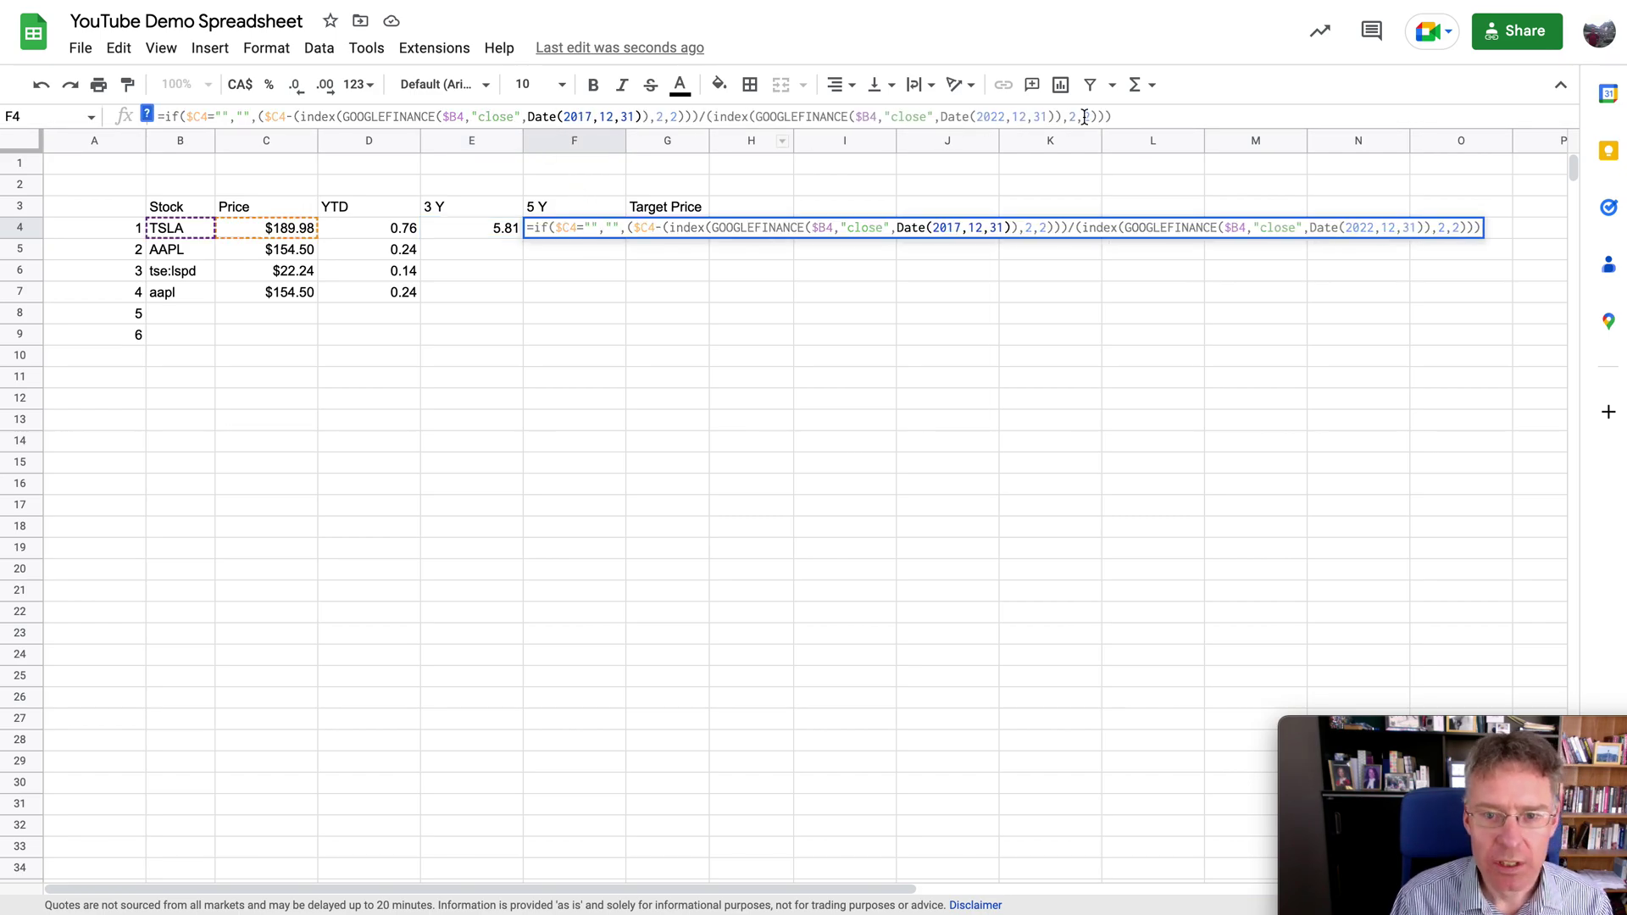
drag(991, 118, 1001, 118)
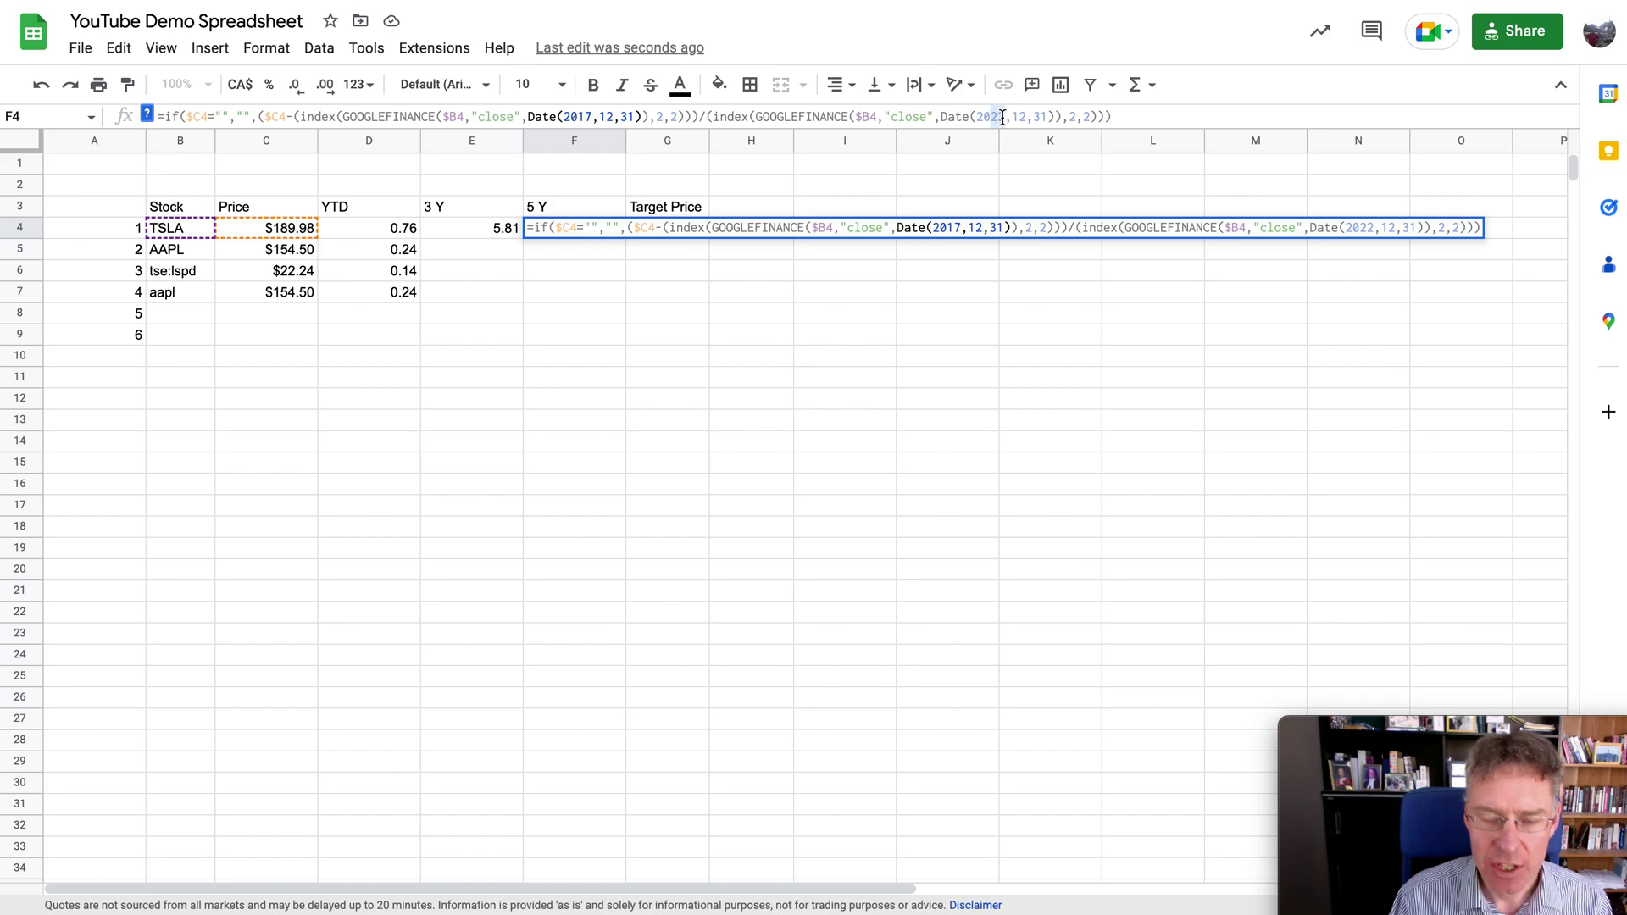
text(17)
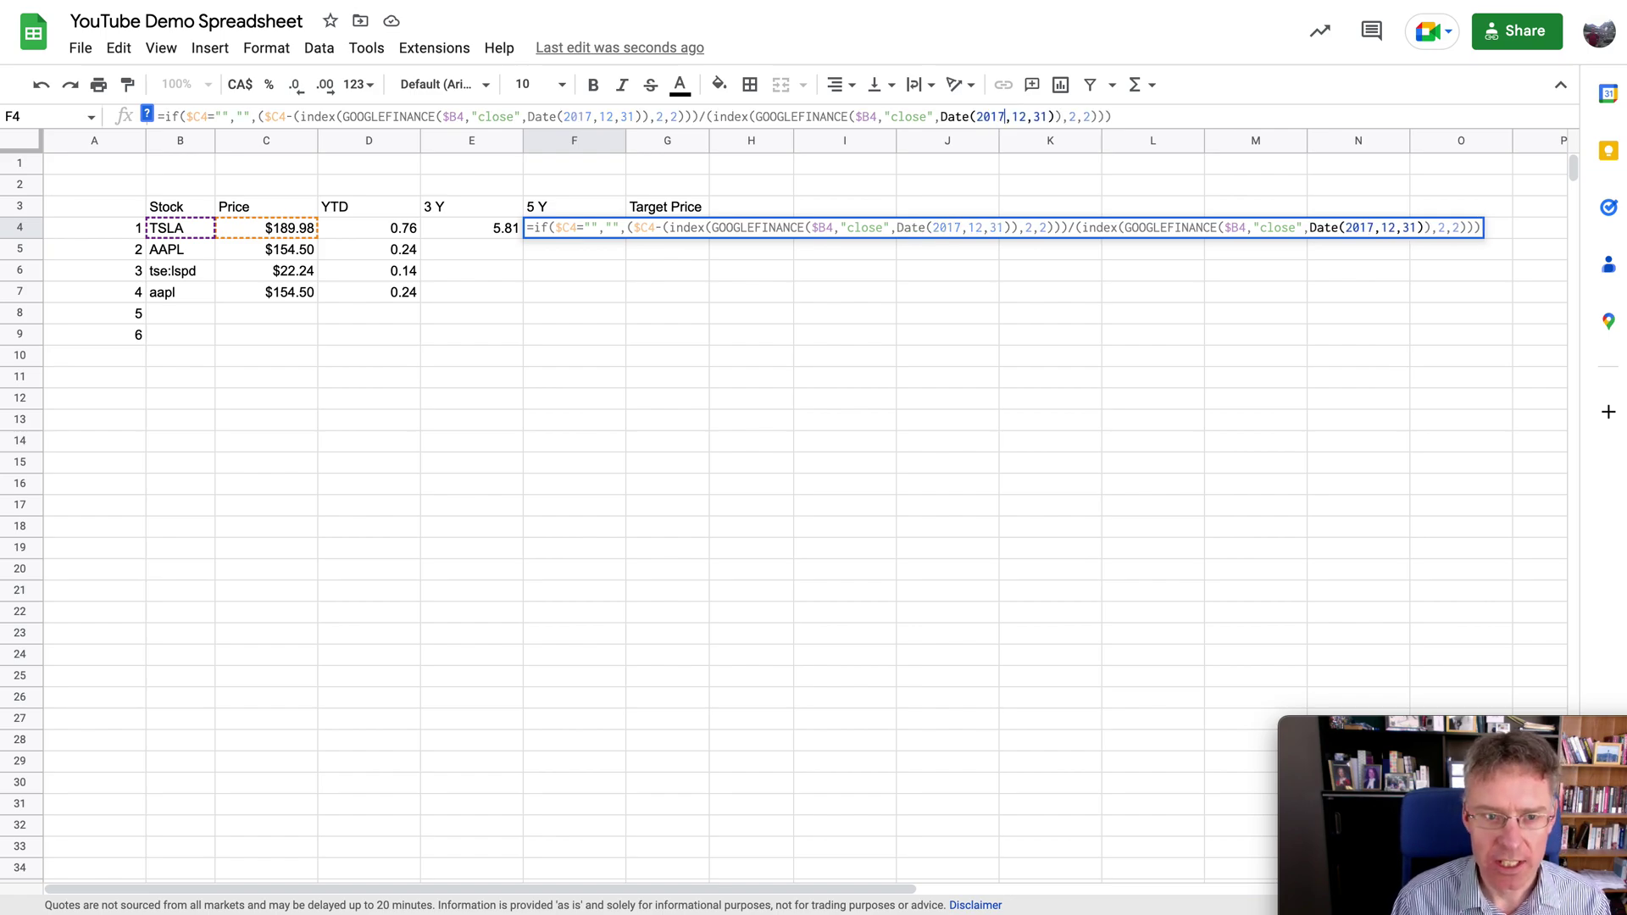
key(Return)
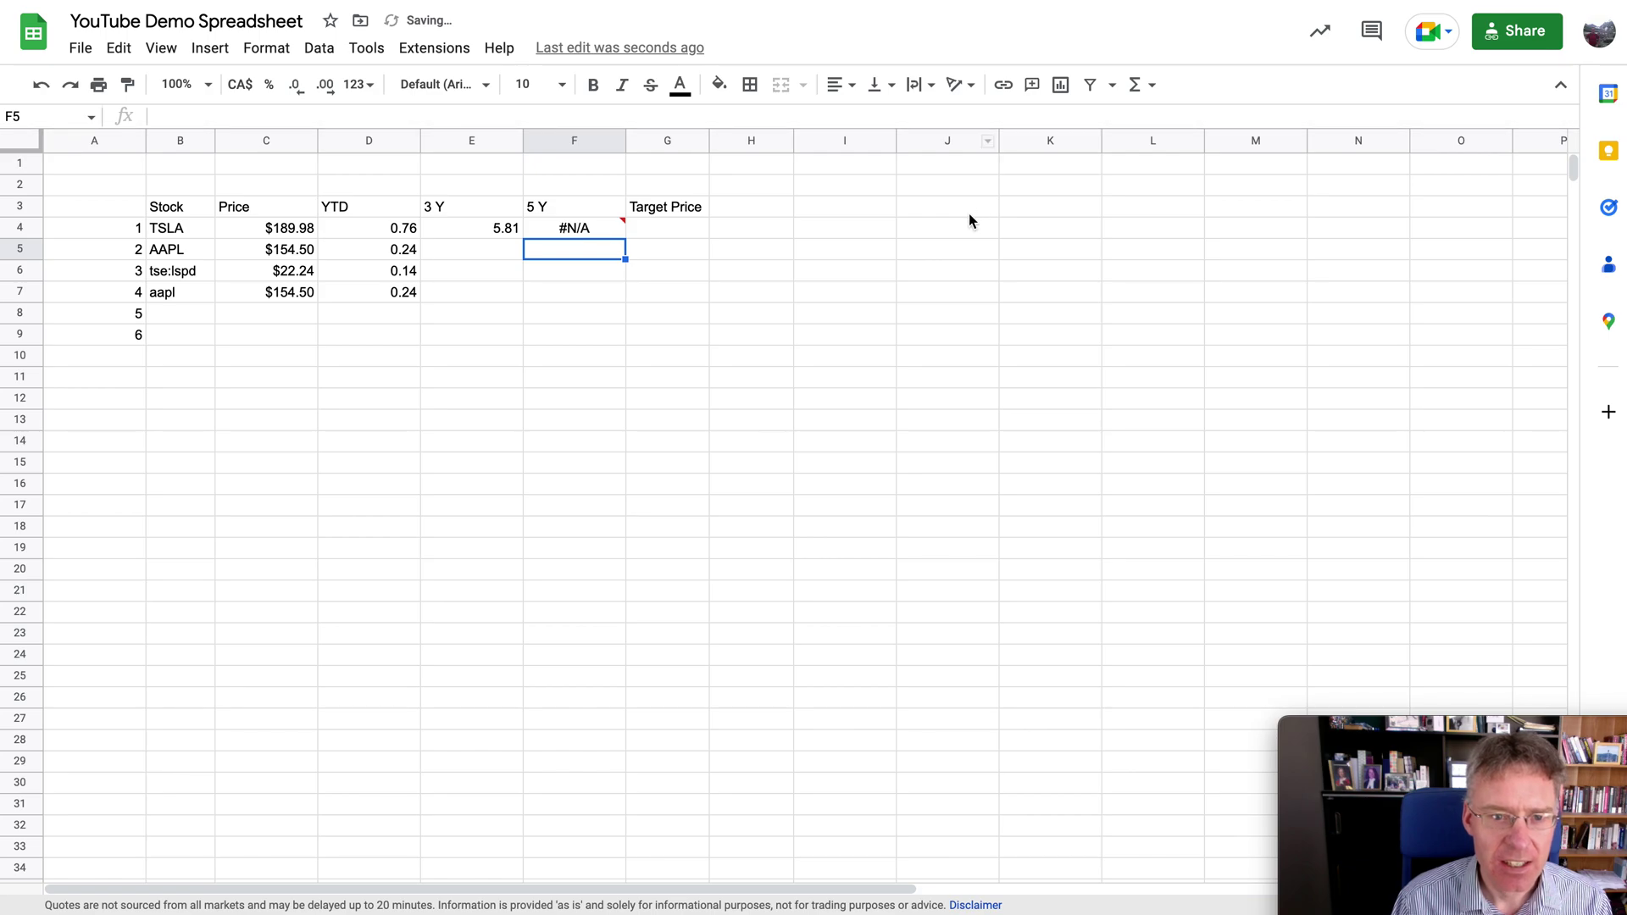
Change the day to 29 in both Date arguments of the 5 Y formula in F4.
click(560, 236)
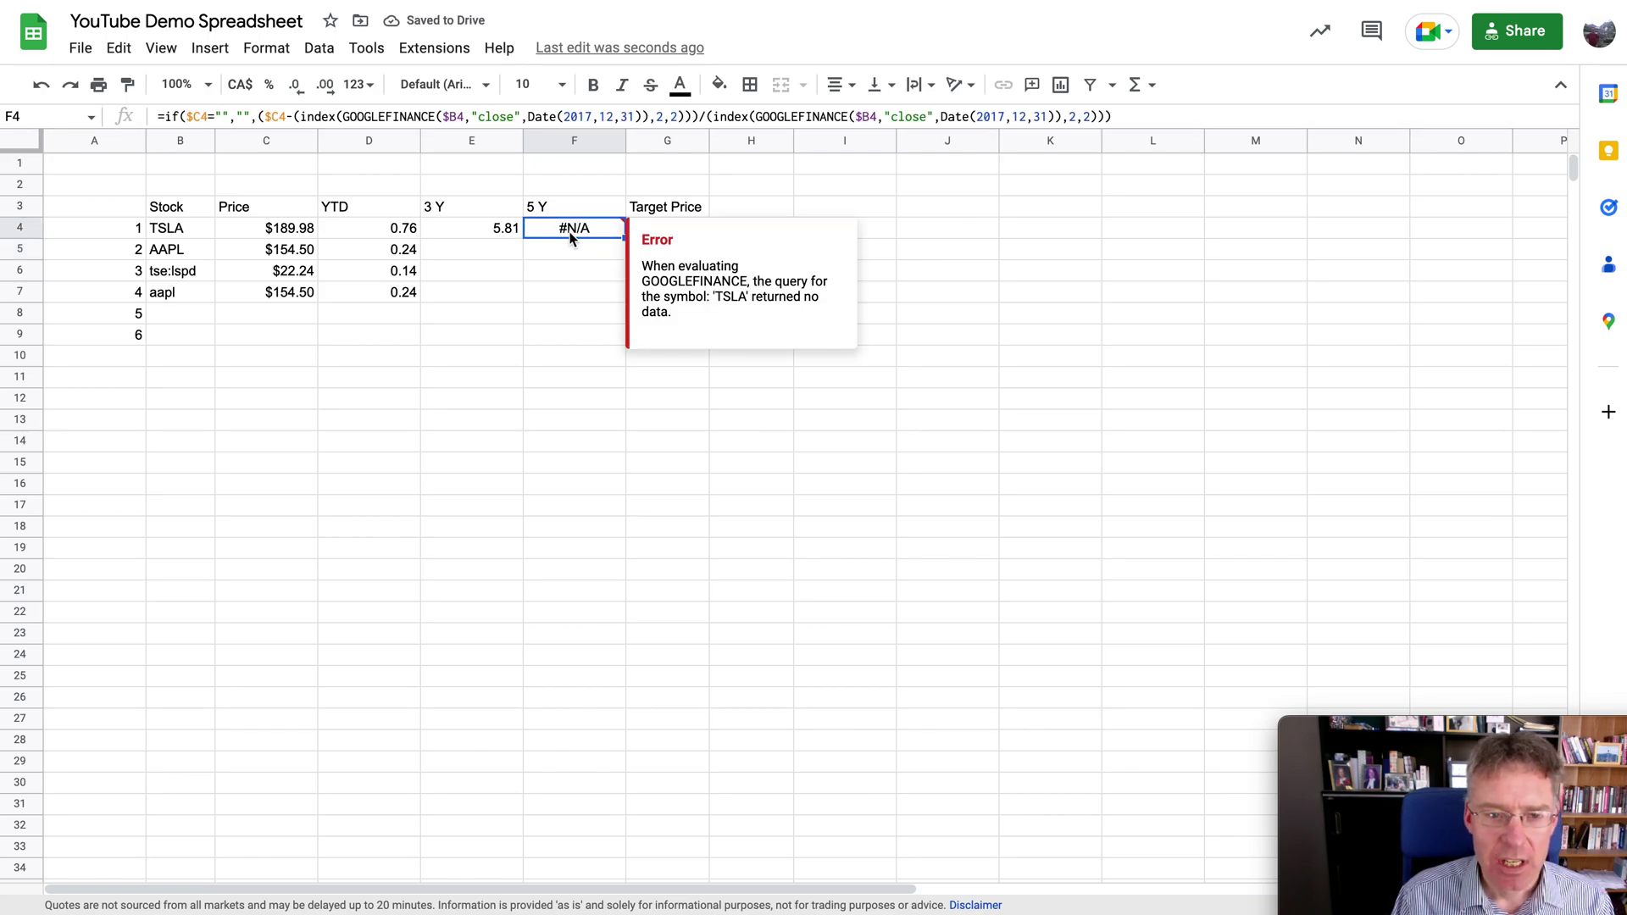
double_click(627, 118)
text(29)
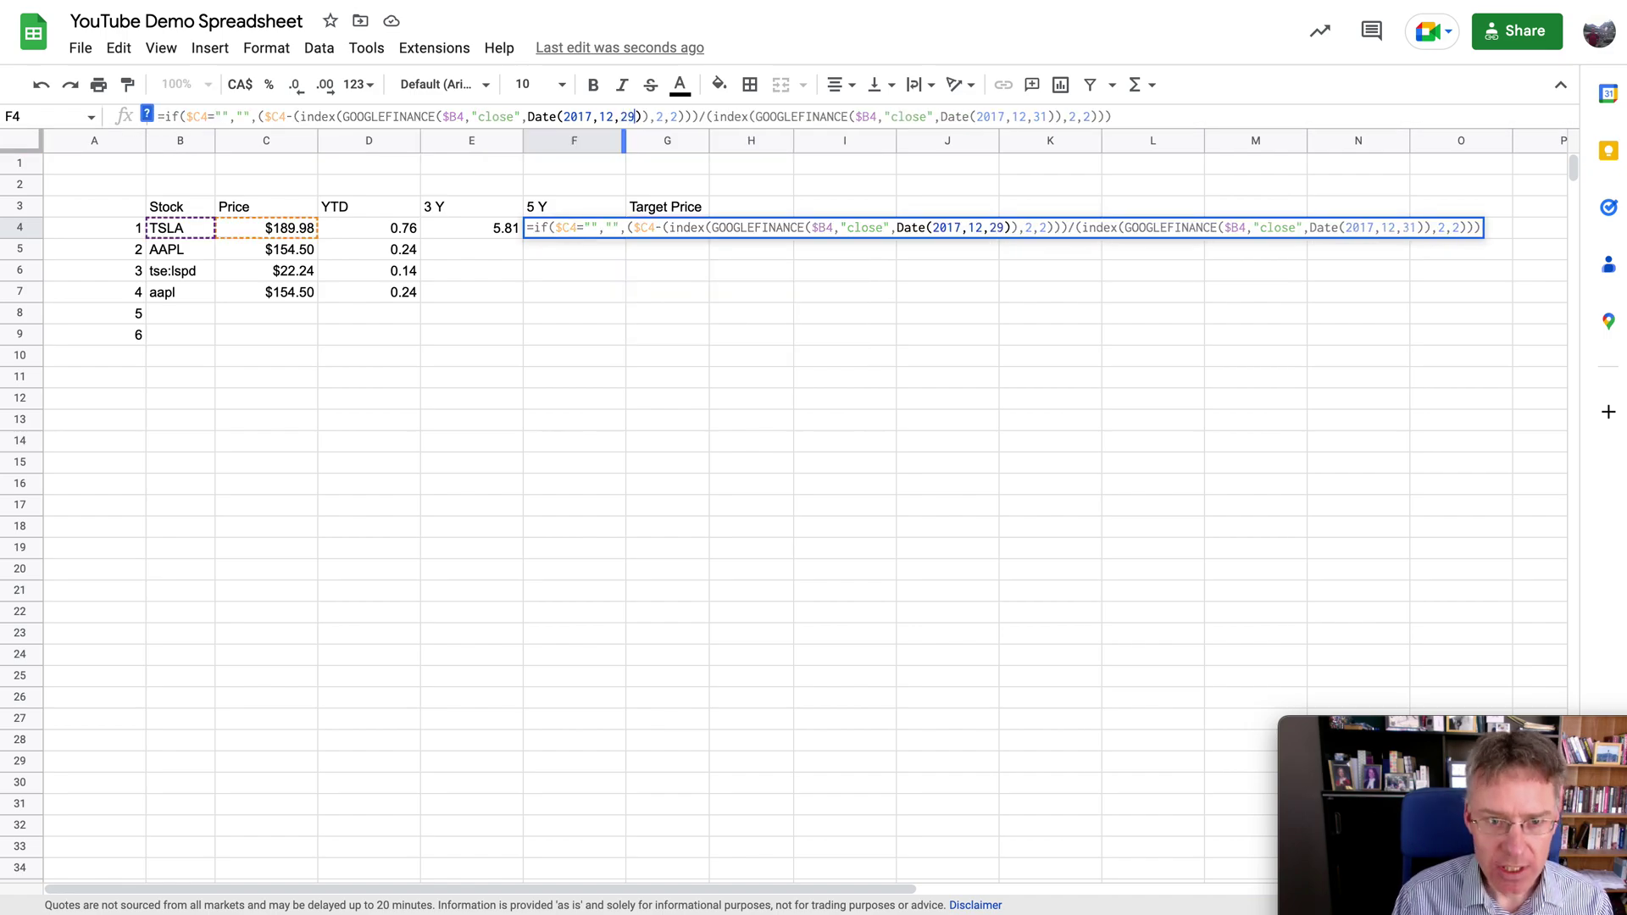
double_click(1040, 117)
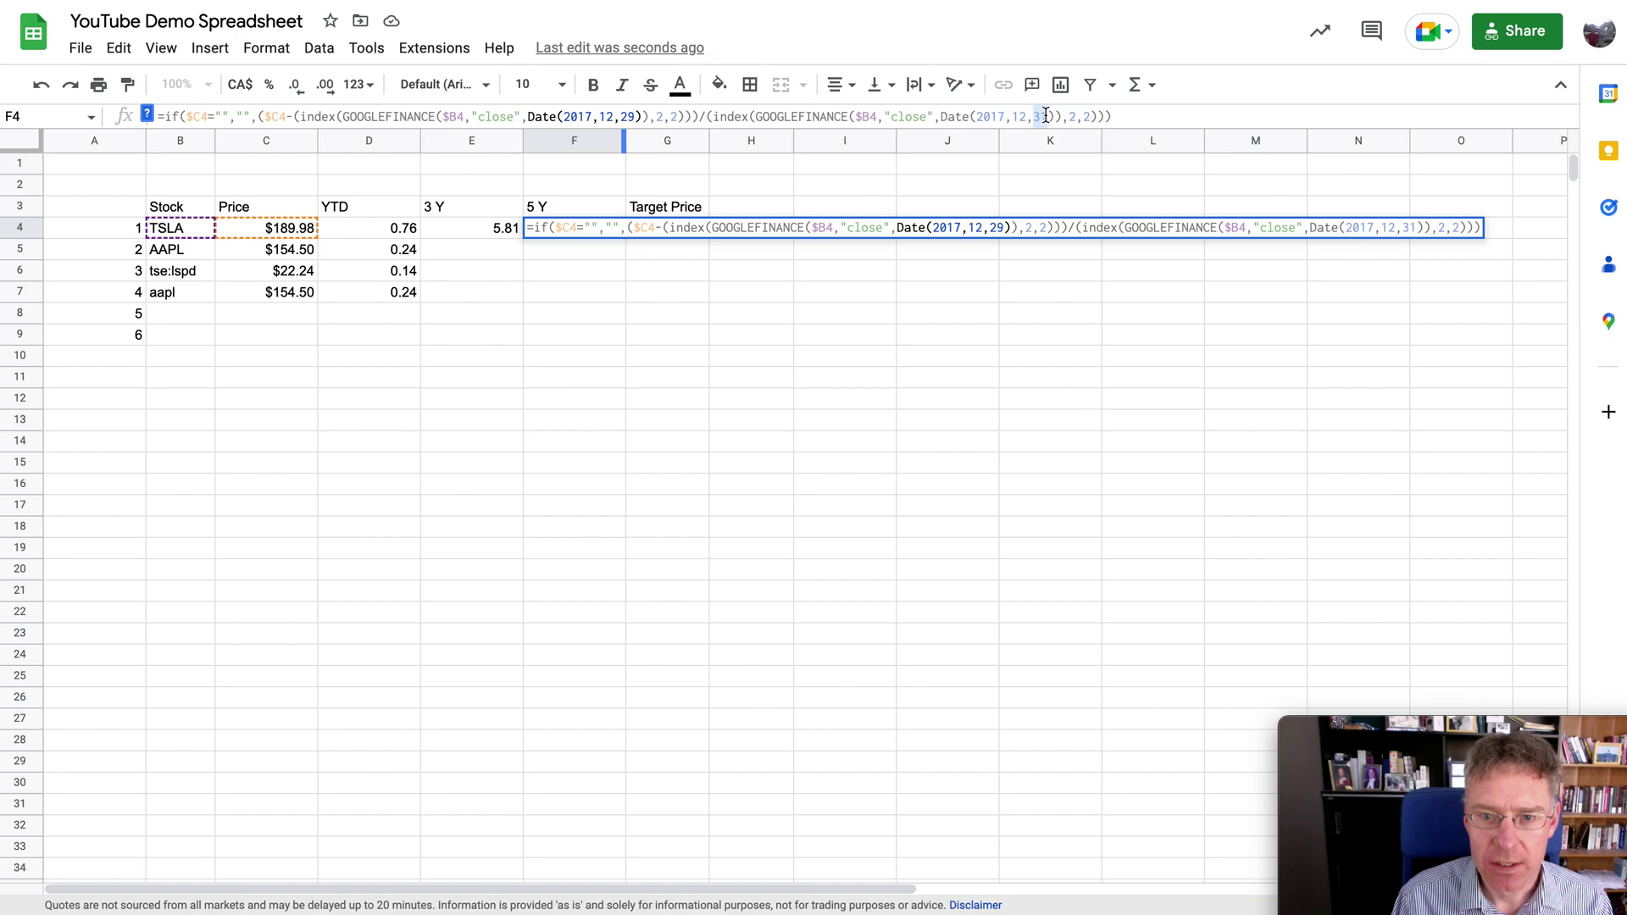
text(29)
key(Return)
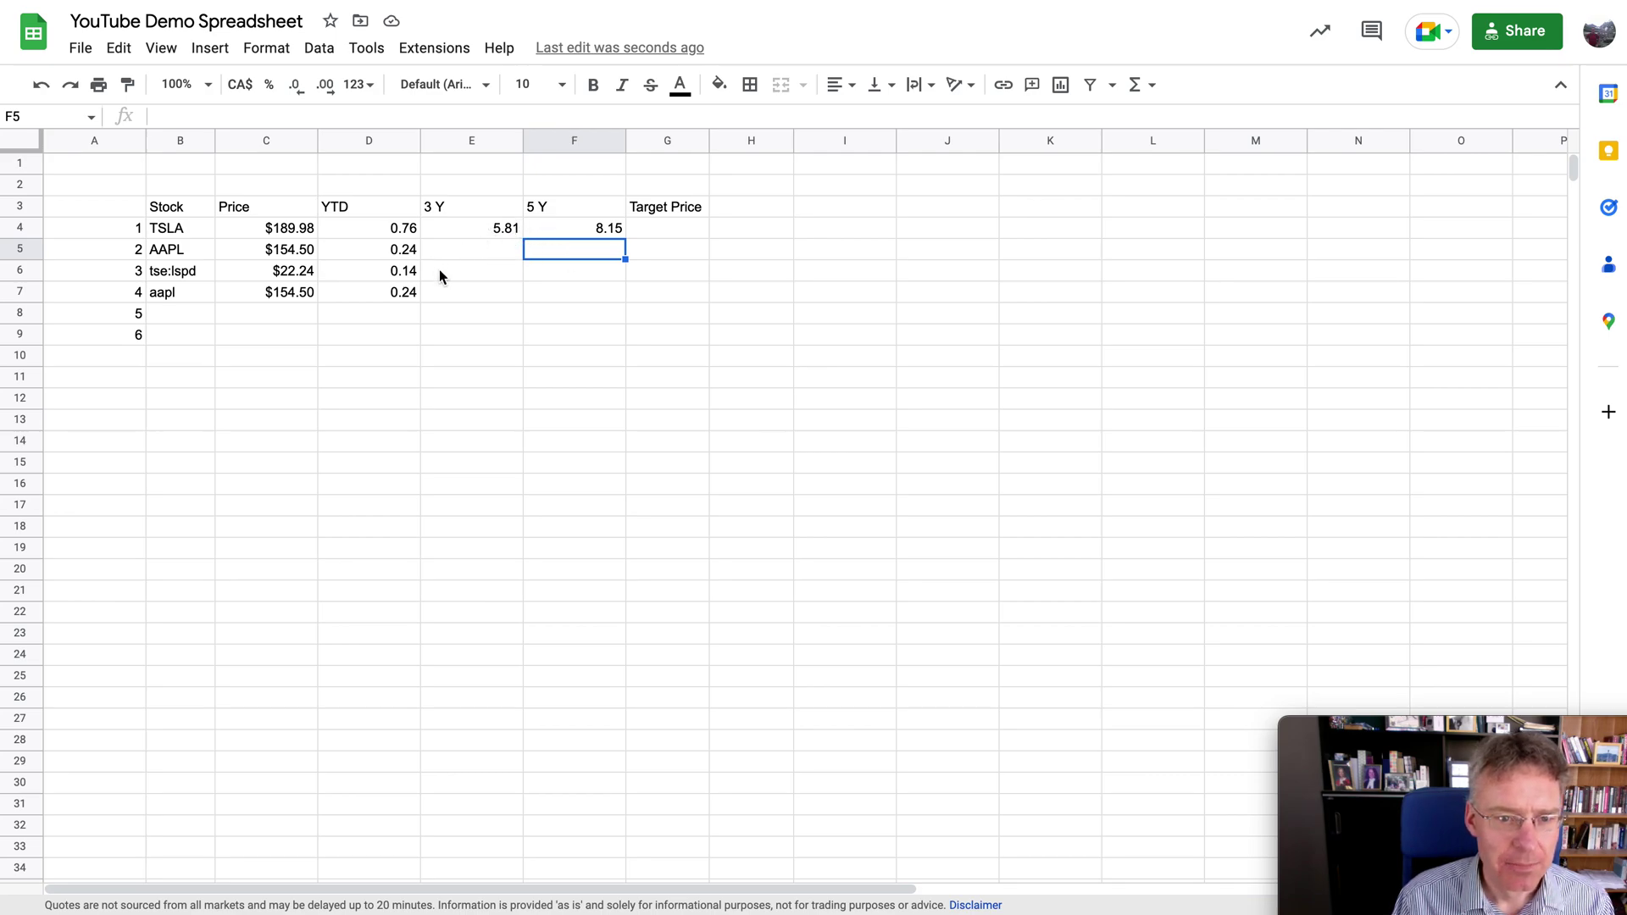
Fill the YTD, 3 Y and 5 Y formulas in D4:F4 down through row 9.
drag(399, 231, 618, 235)
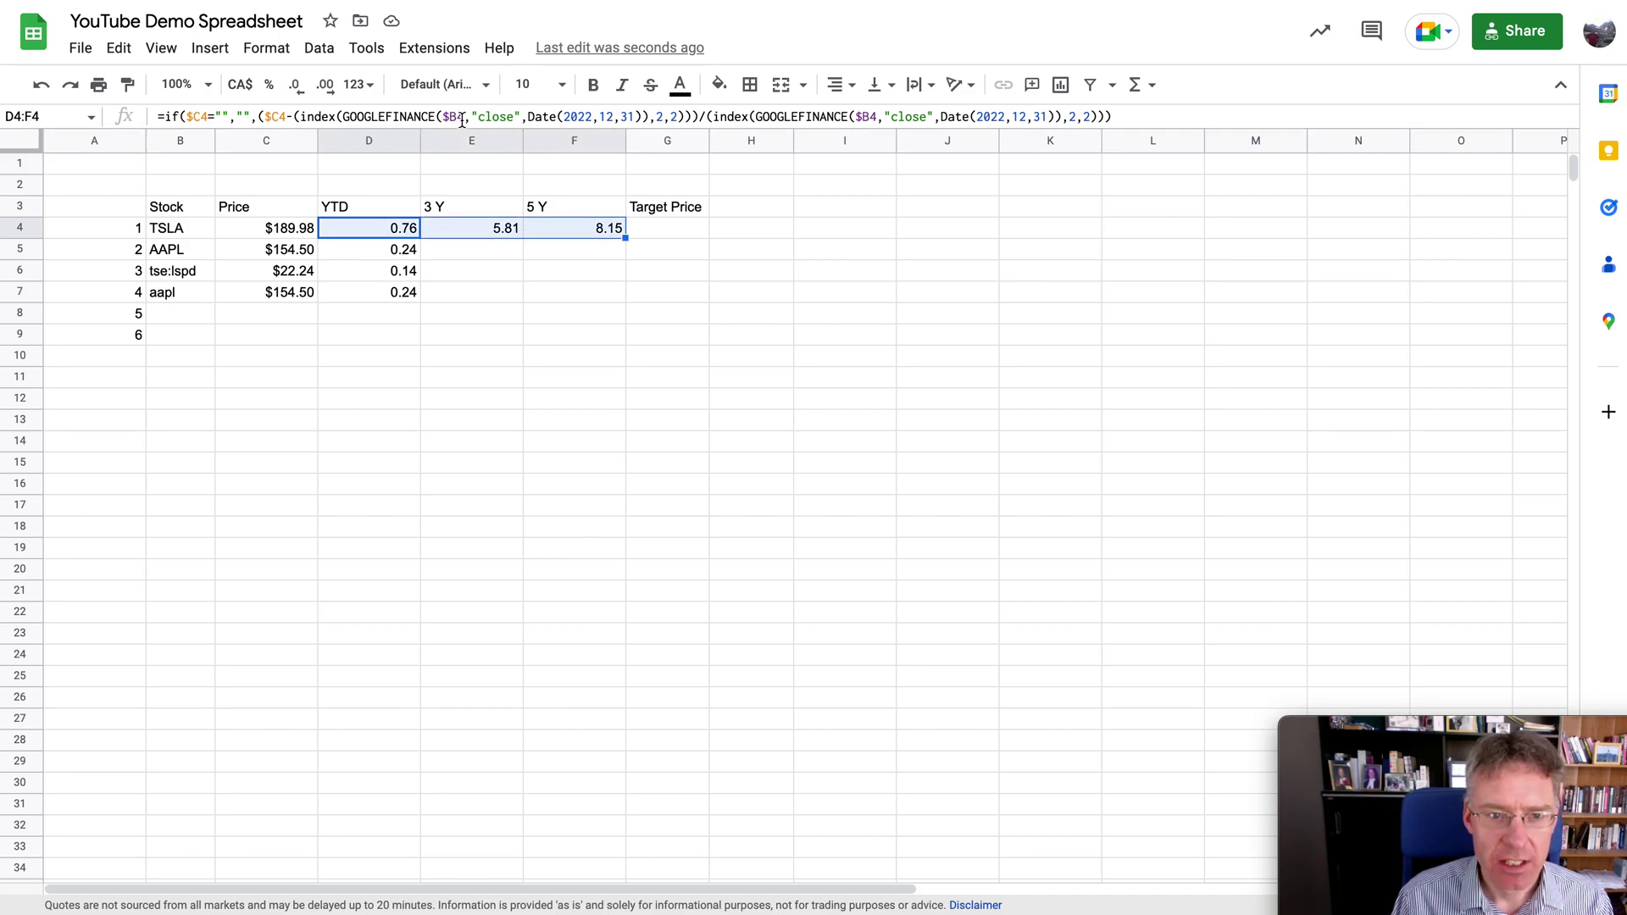
drag(623, 240, 665, 332)
click(679, 336)
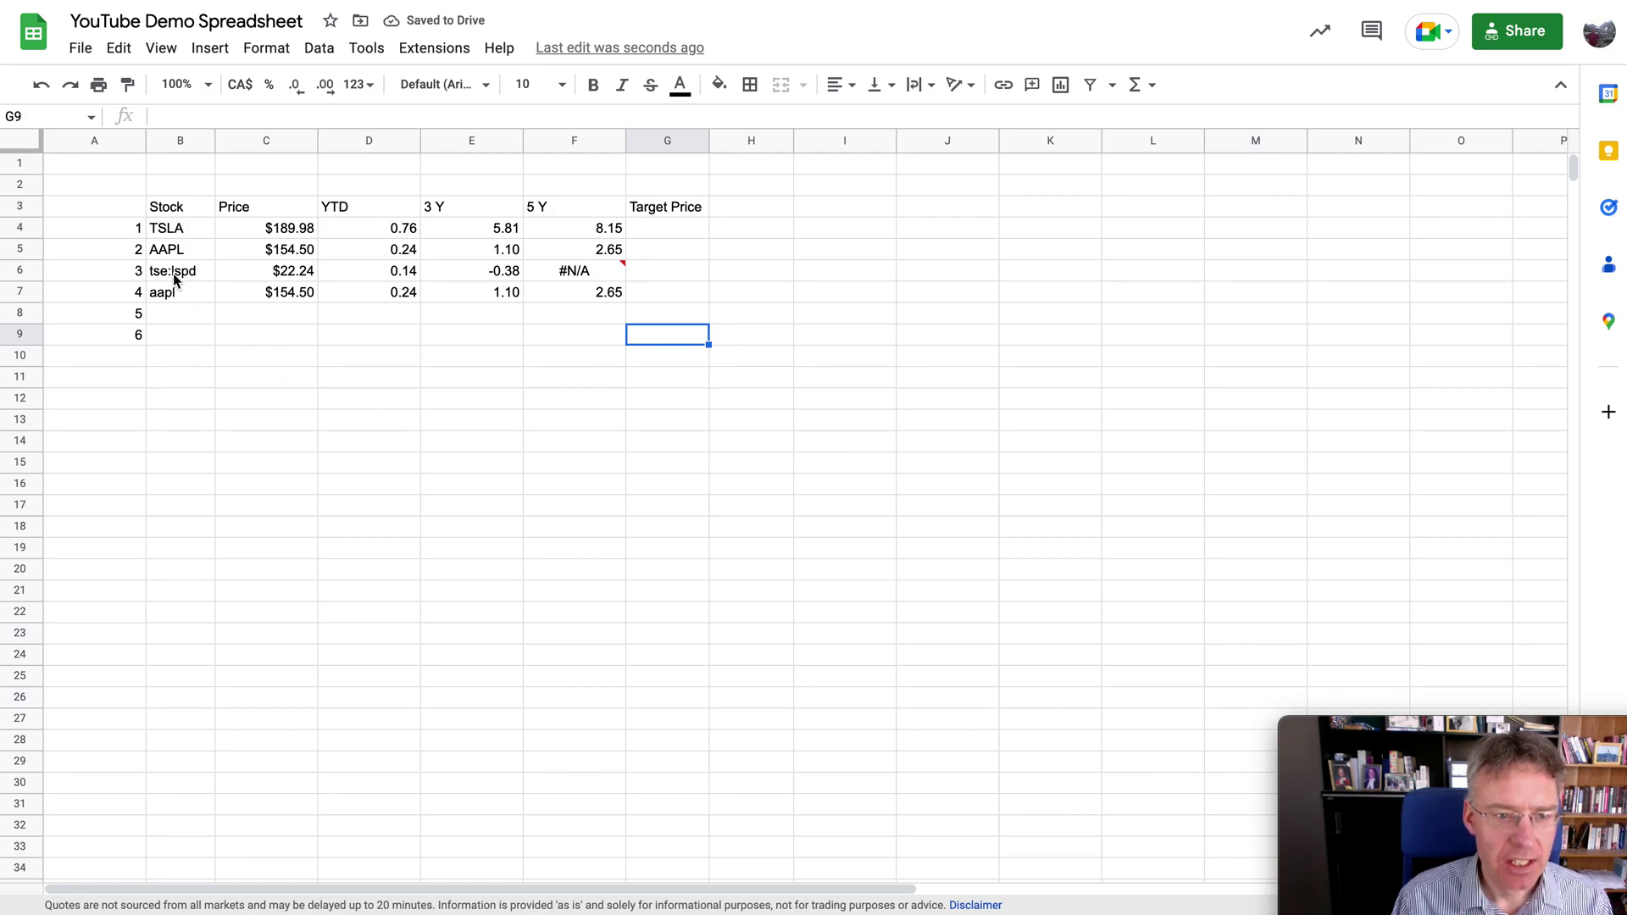
Check the 5 Y error for tse:lspd in F6 and clear that cell.
click(574, 272)
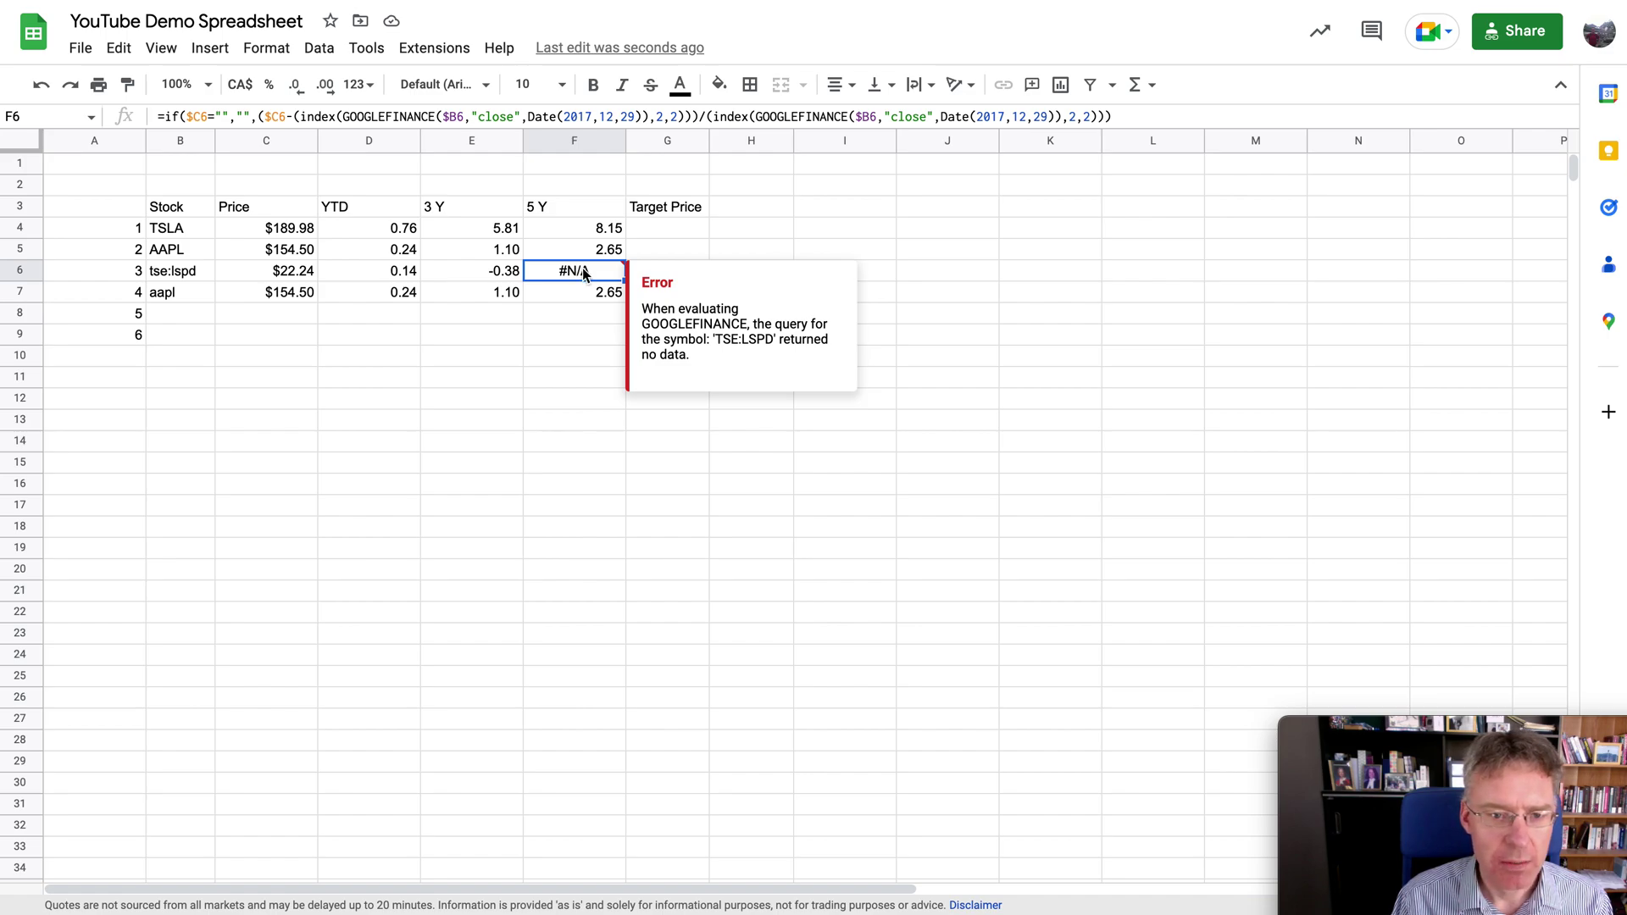
click(581, 380)
click(587, 270)
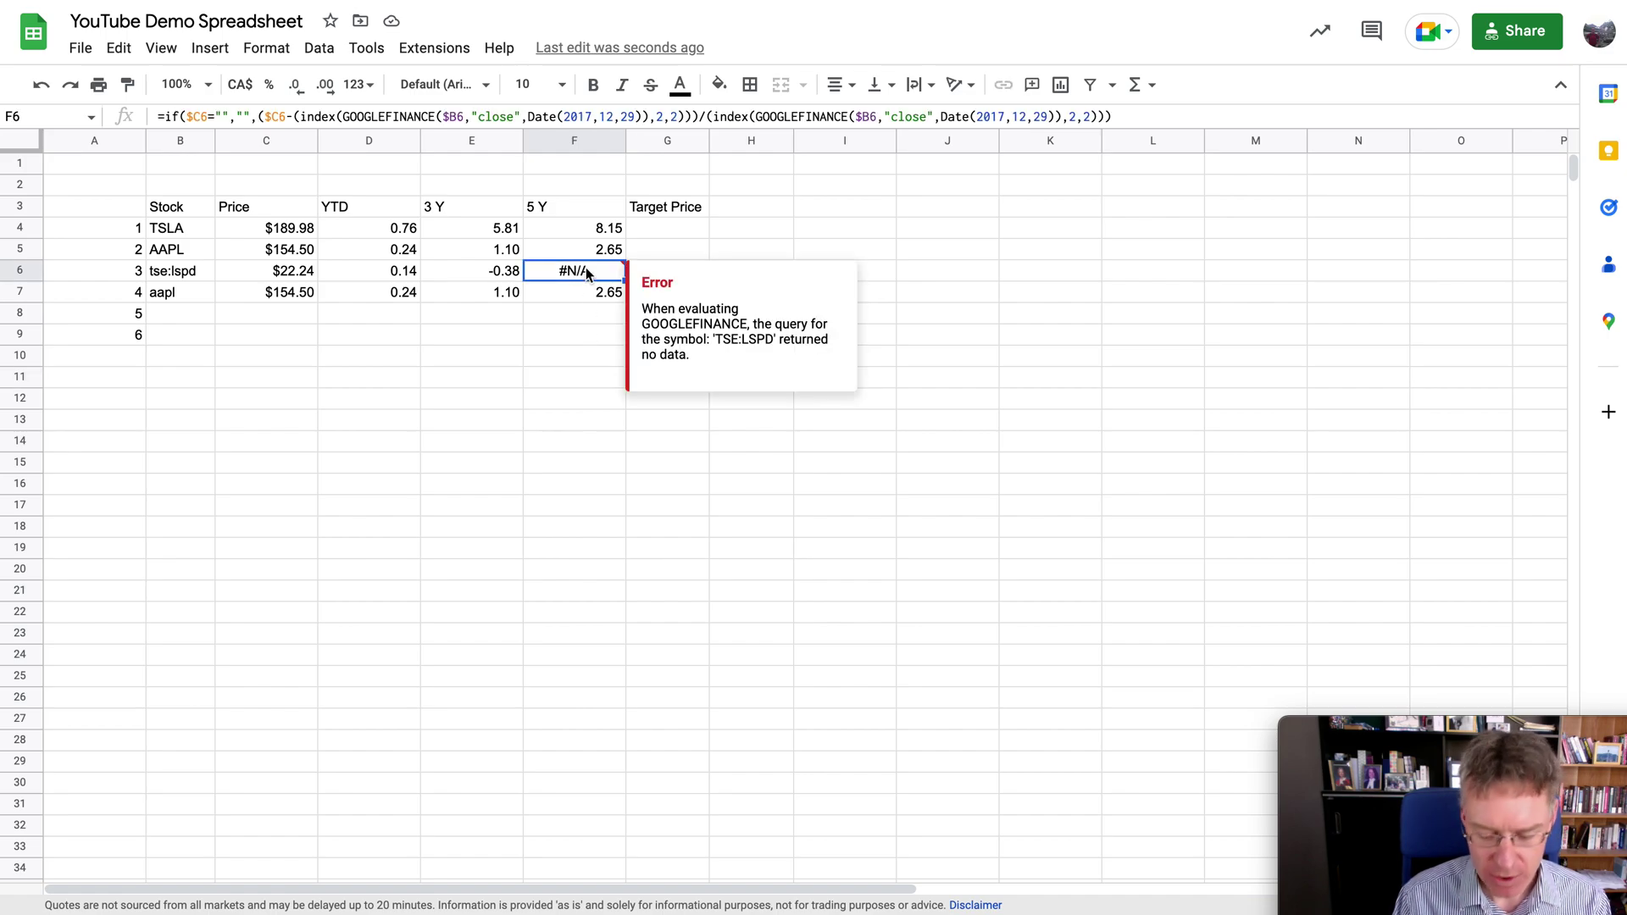
key(Delete)
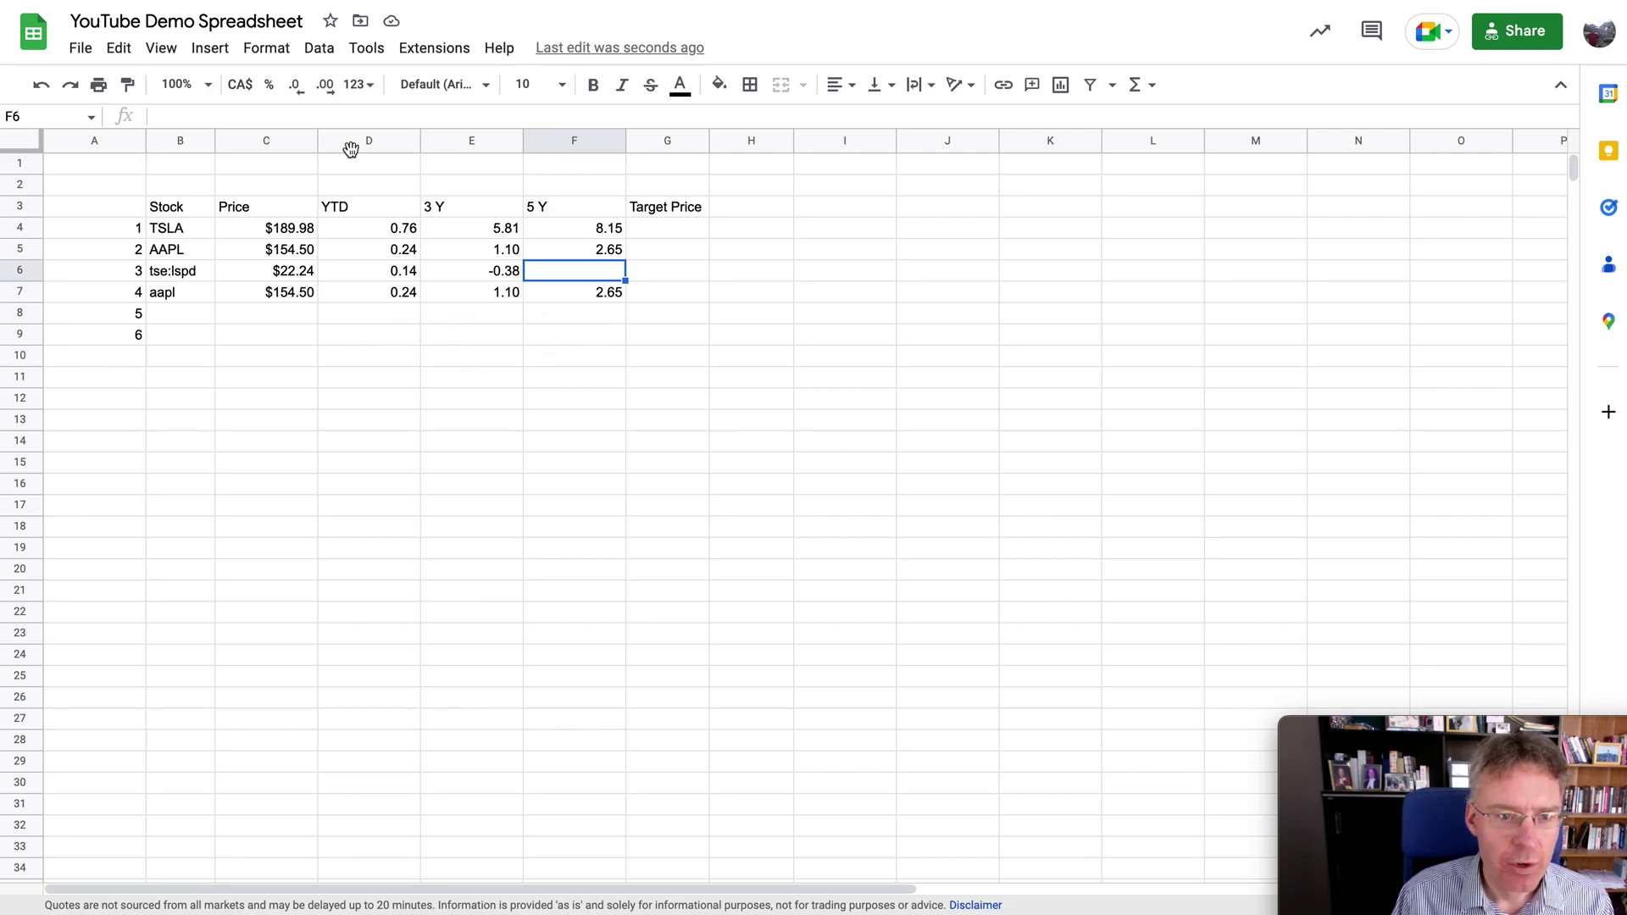
Format the YTD, 3 Y and 5 Y columns D to F as percentages.
drag(360, 142, 551, 144)
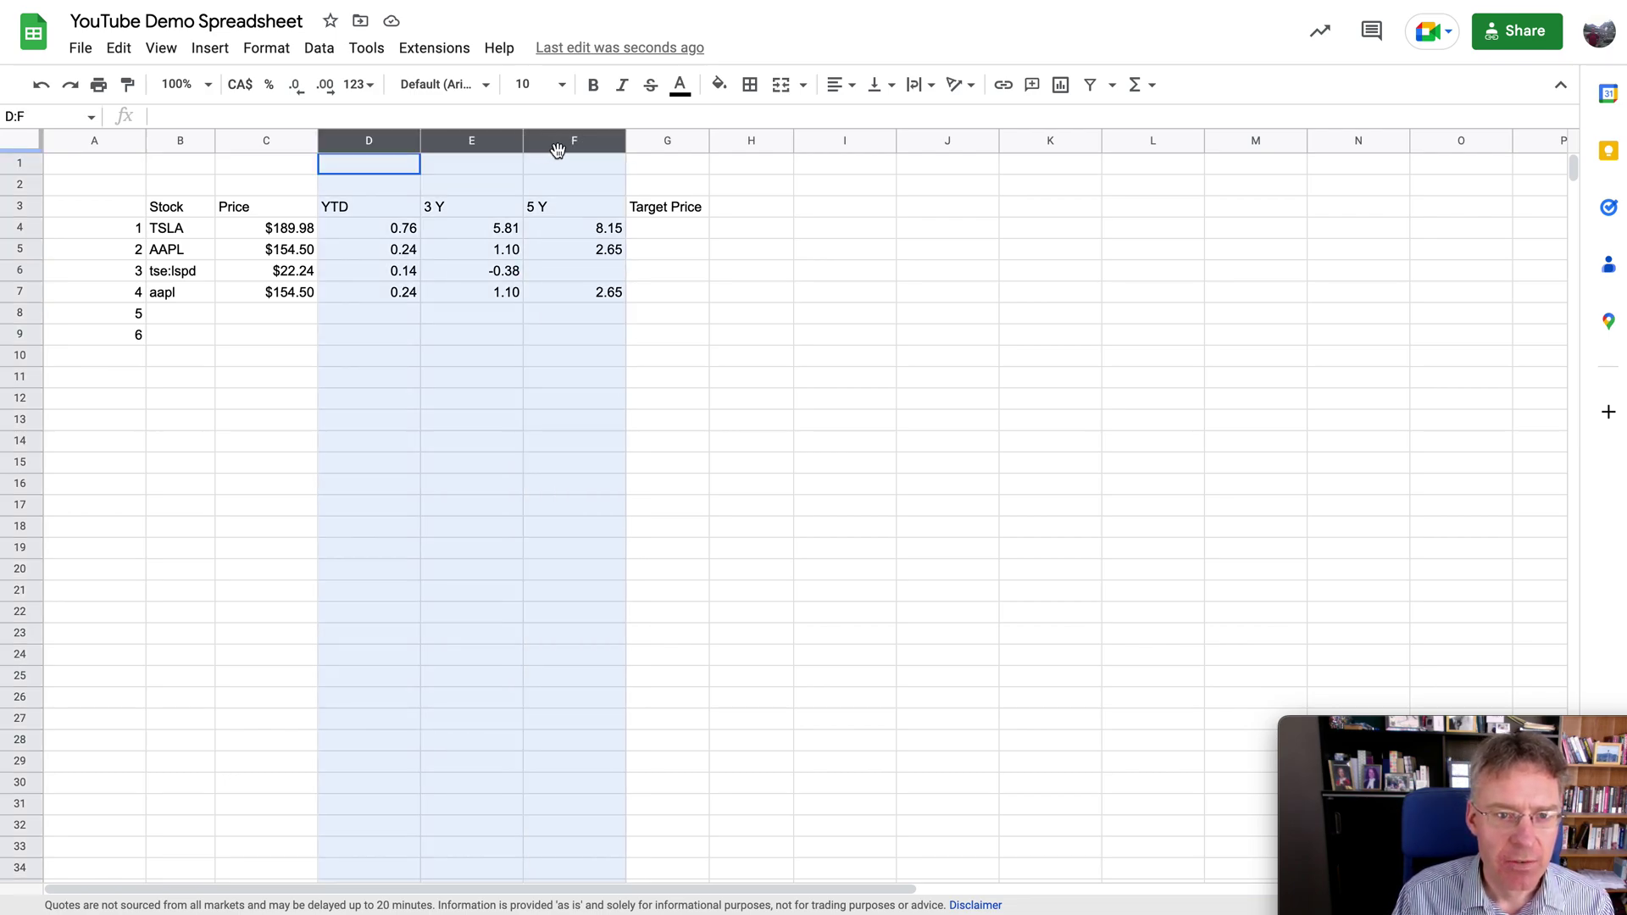
click(273, 88)
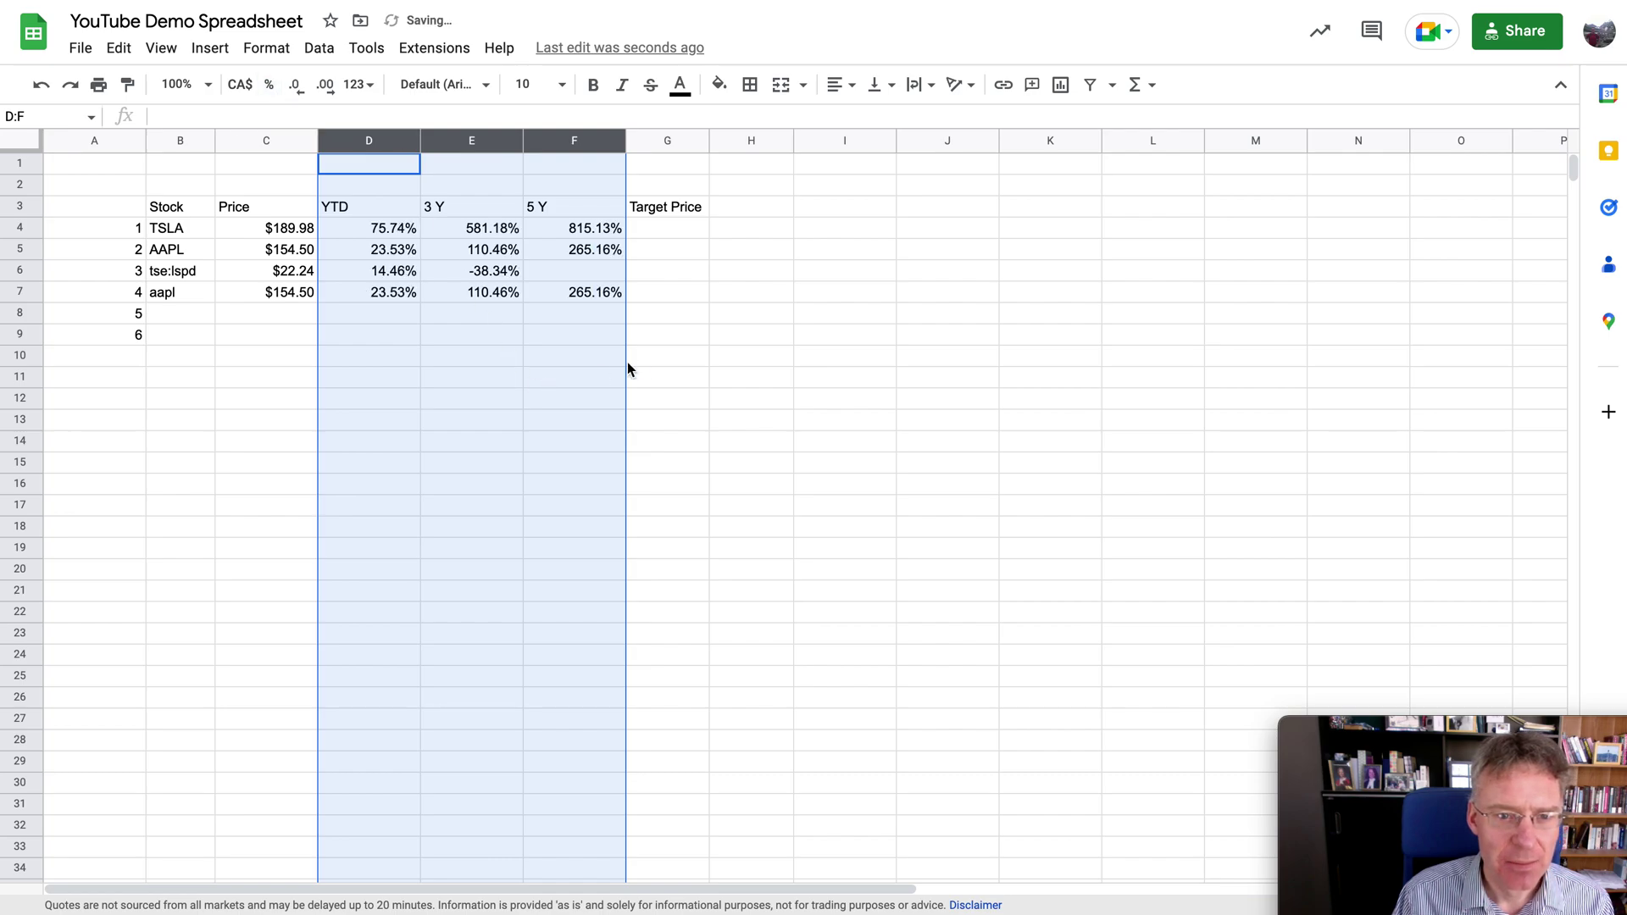
click(649, 364)
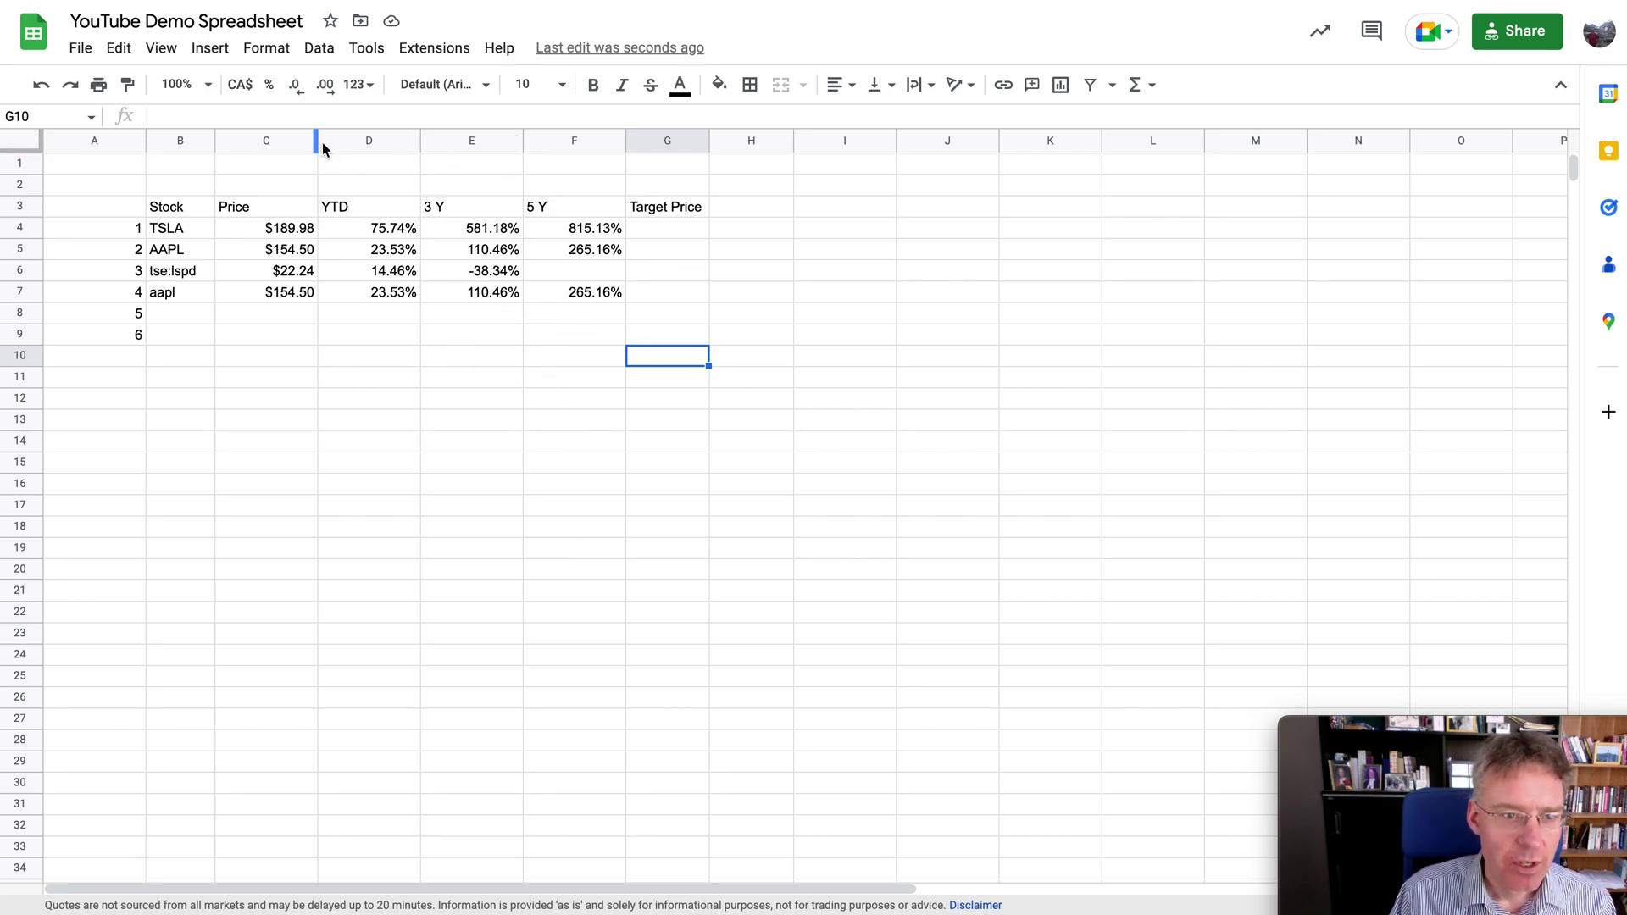
Narrow the Price, YTD, 3 Y and 5 Y columns C to F to fit their contents more closely.
drag(317, 142, 284, 142)
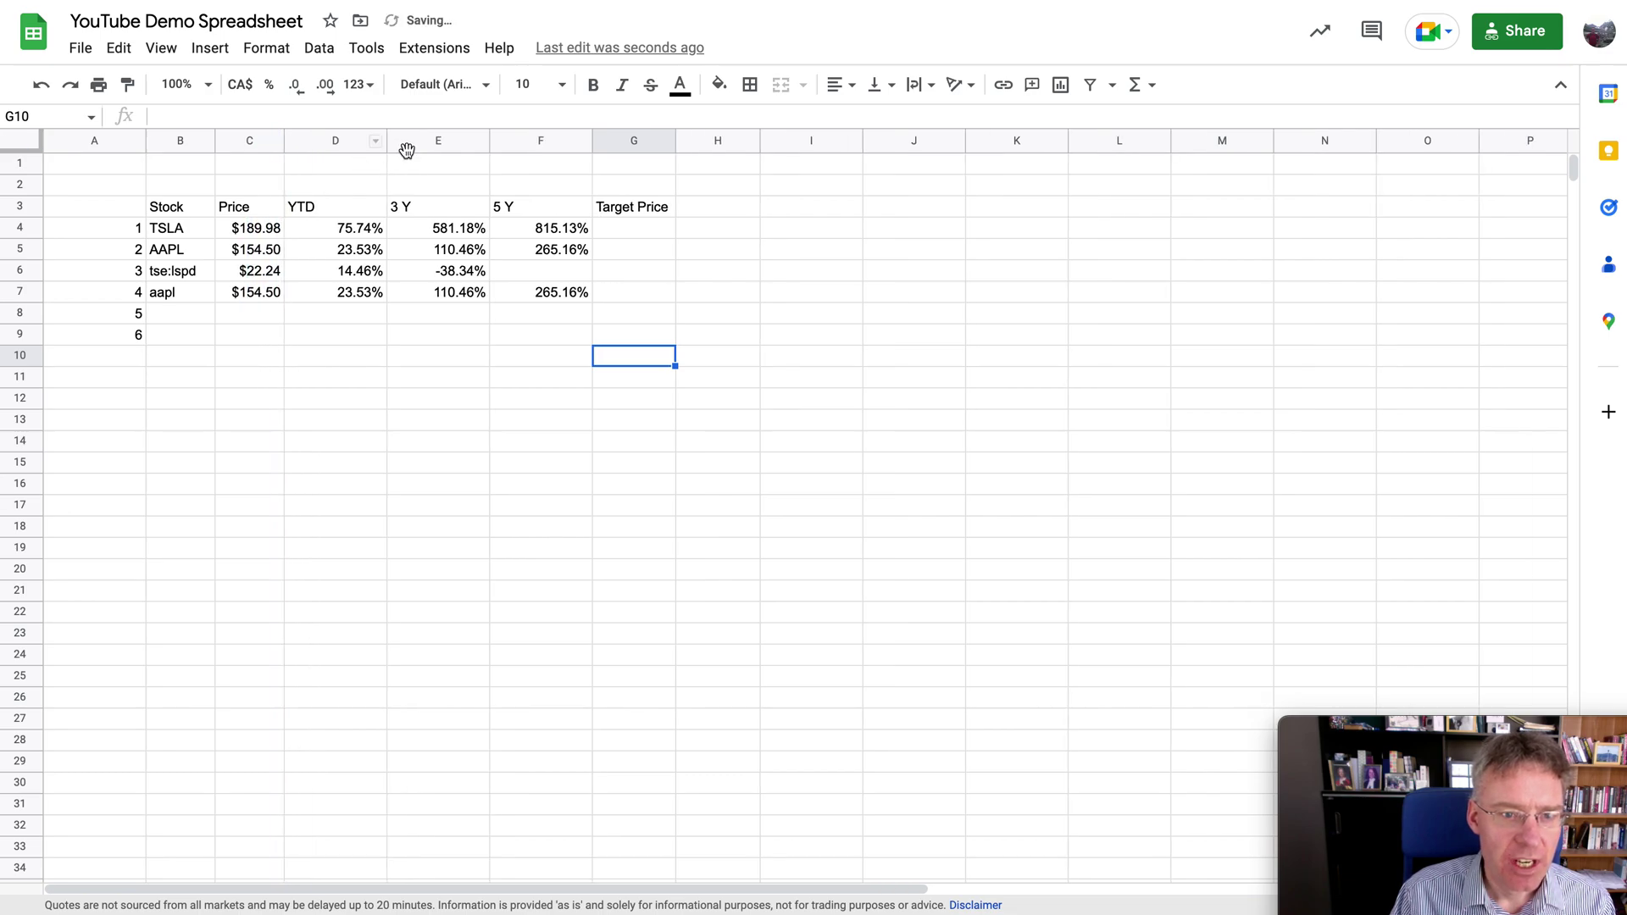
drag(385, 142, 364, 142)
drag(467, 143, 437, 142)
drag(539, 144, 506, 144)
Show the percentages in columns D to F with one decimal place.
drag(305, 144, 471, 141)
click(294, 84)
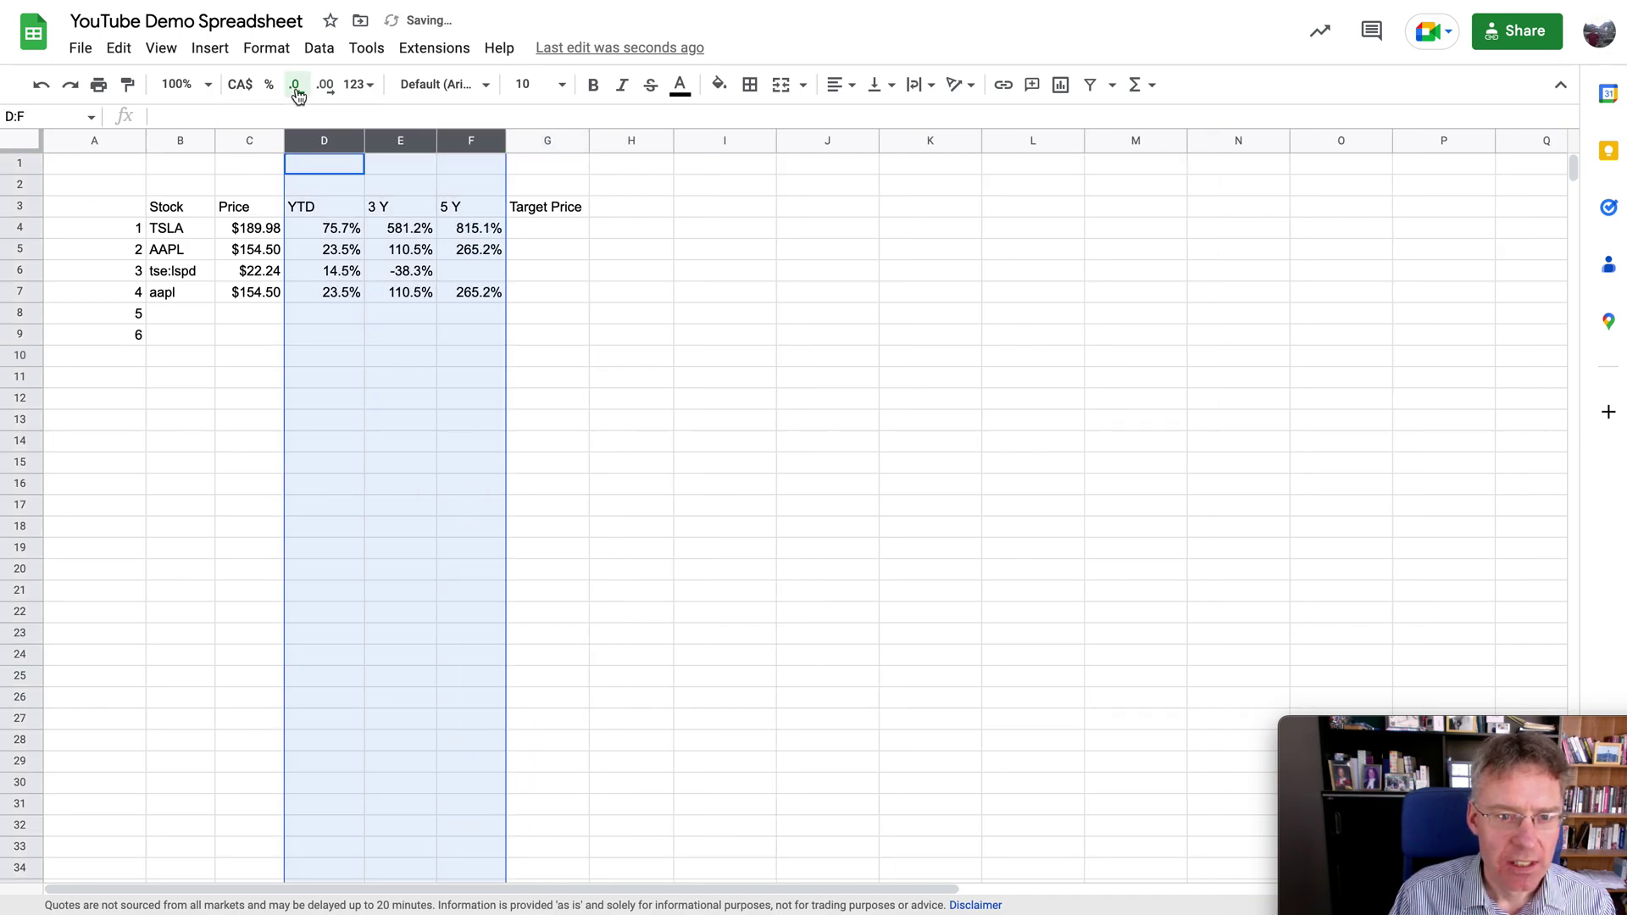
click(295, 85)
click(324, 85)
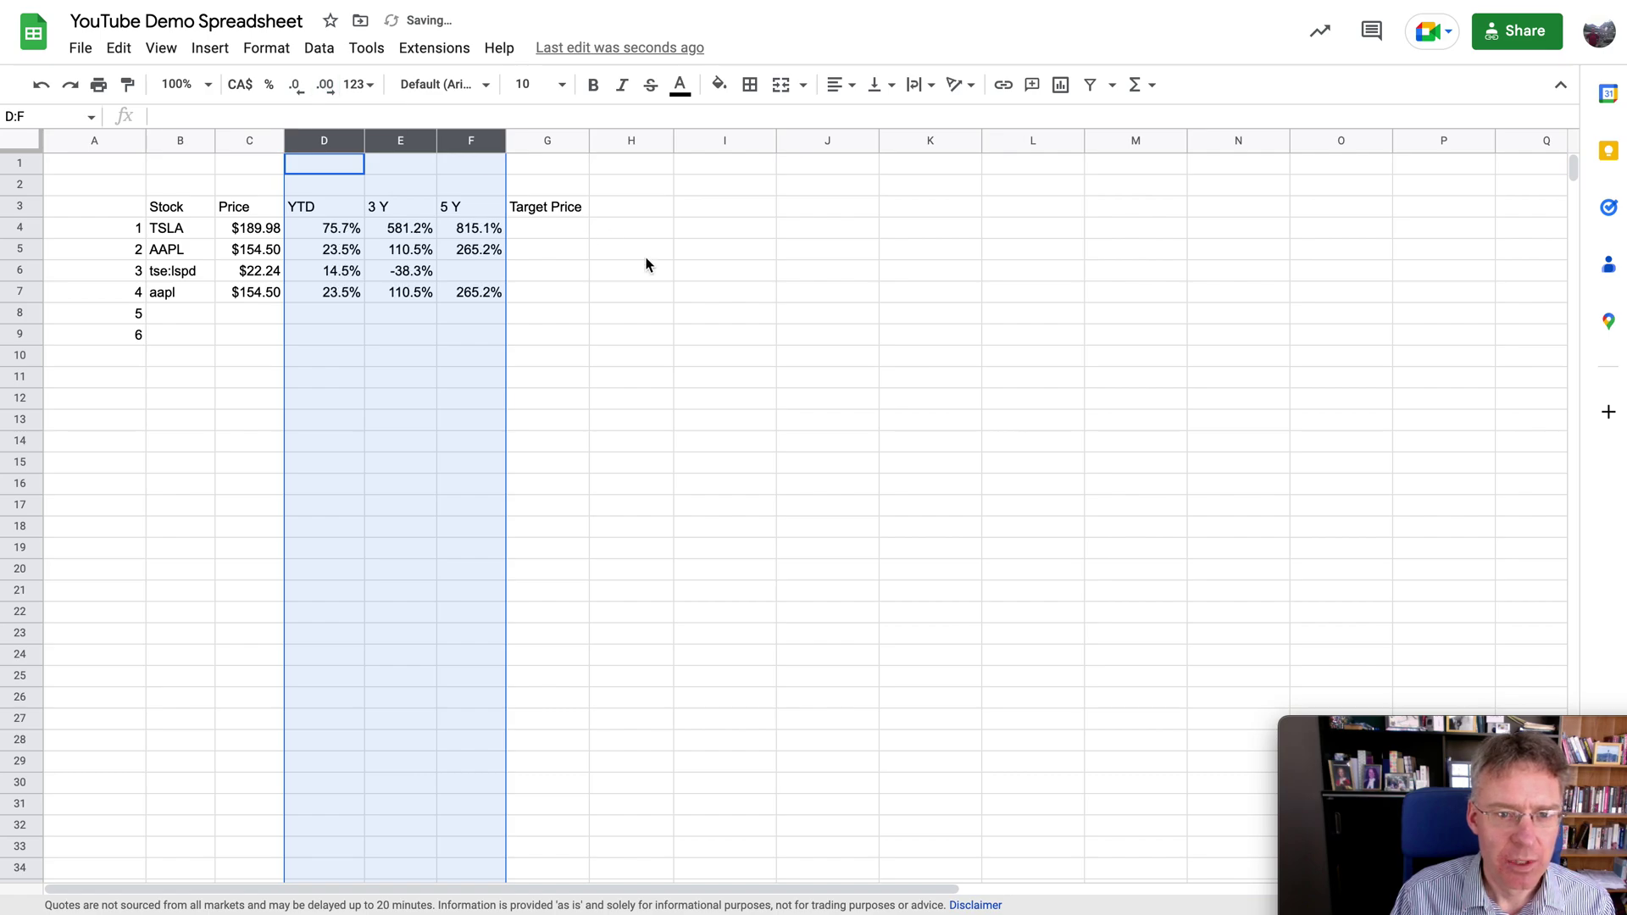
click(641, 288)
Enter the target prices 150, 160, 21 and 160 in G4 to G7 for the four listed stocks.
click(559, 239)
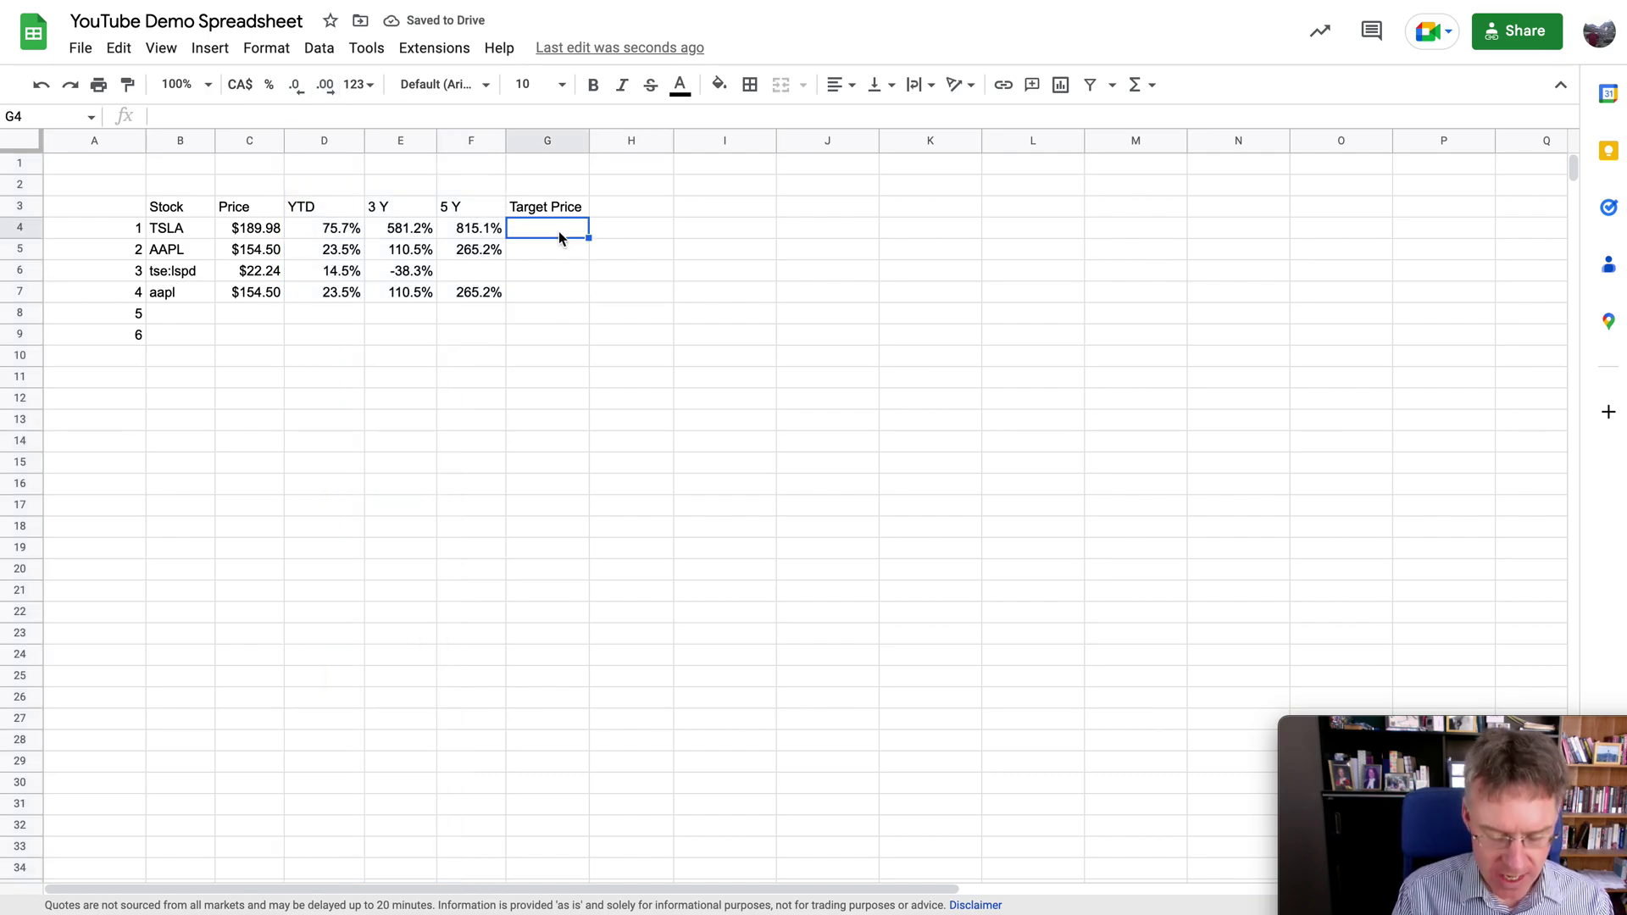
click(617, 215)
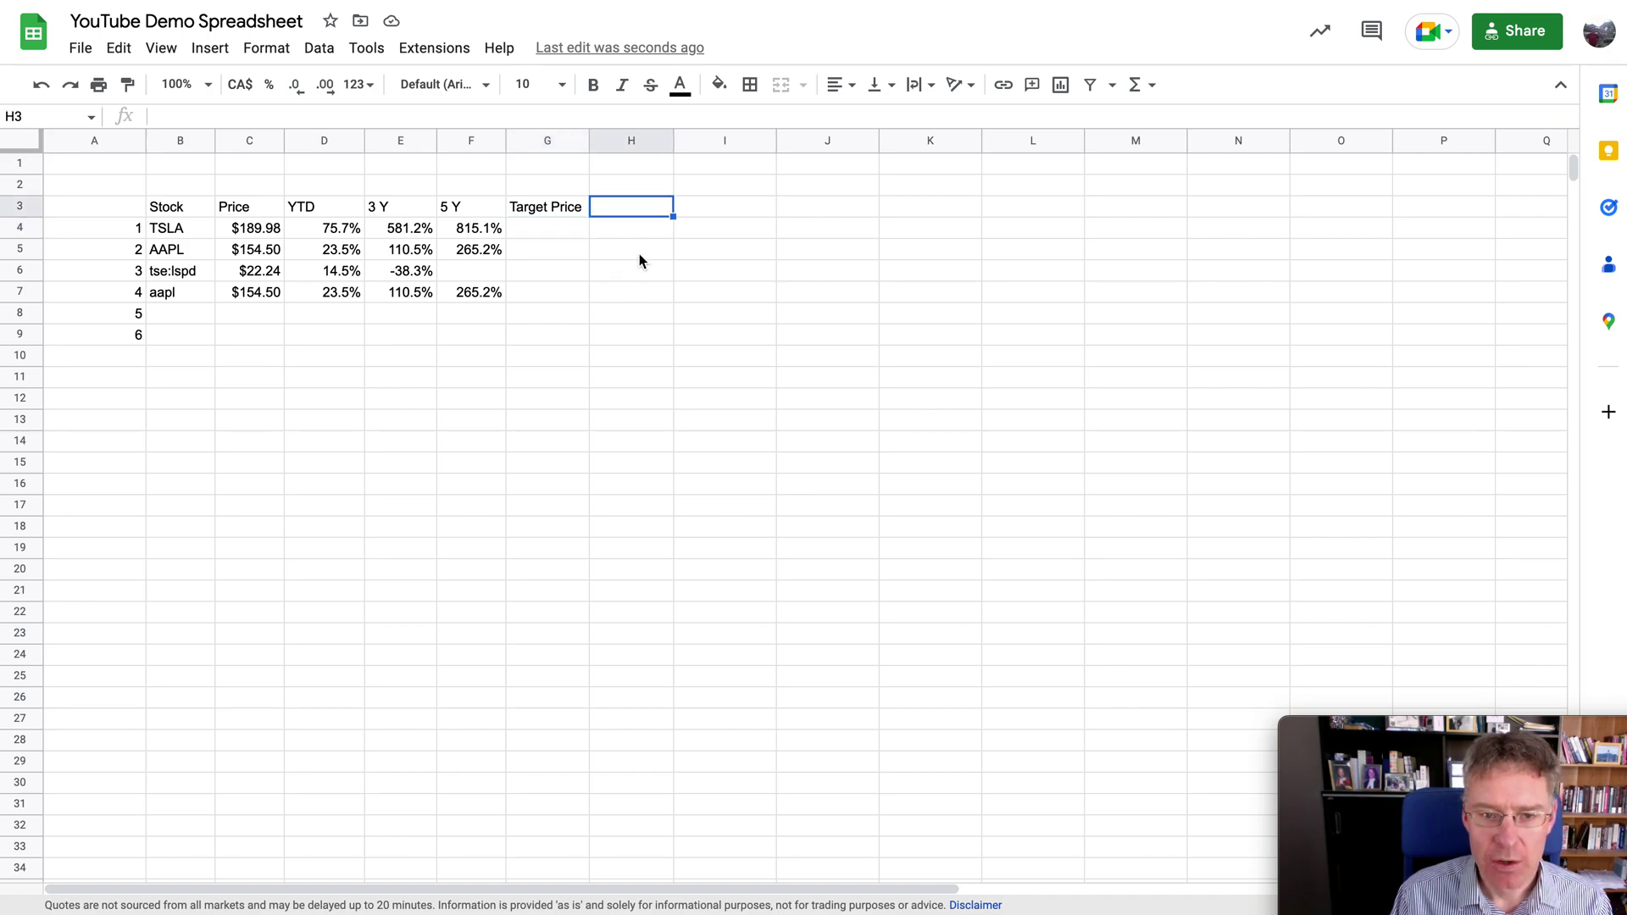
click(551, 235)
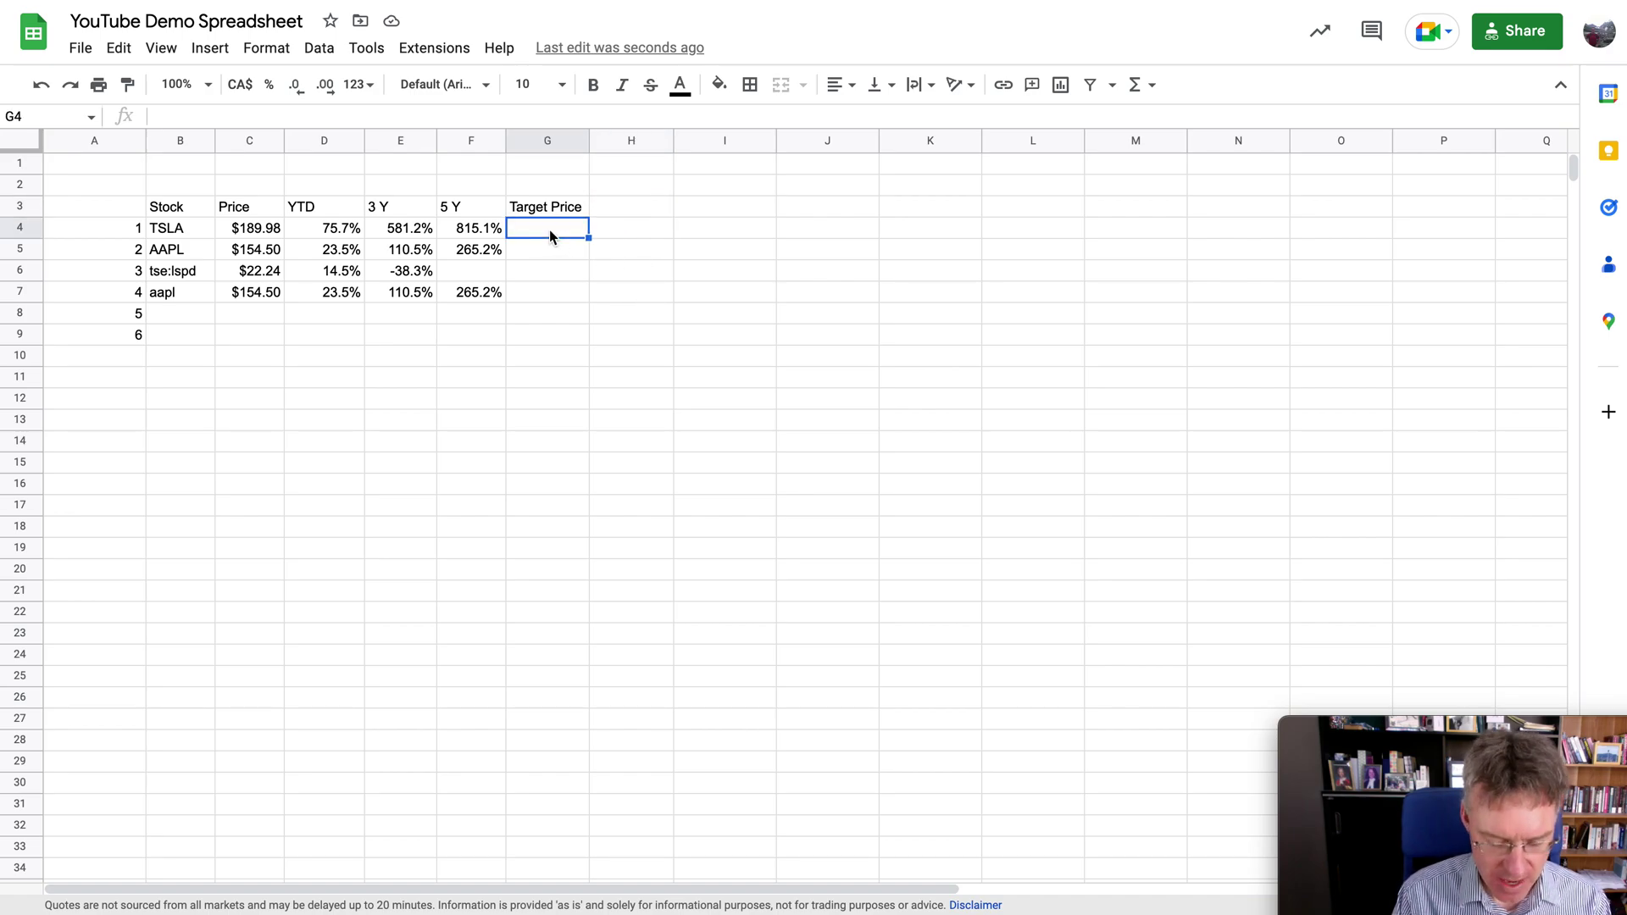
text(150)
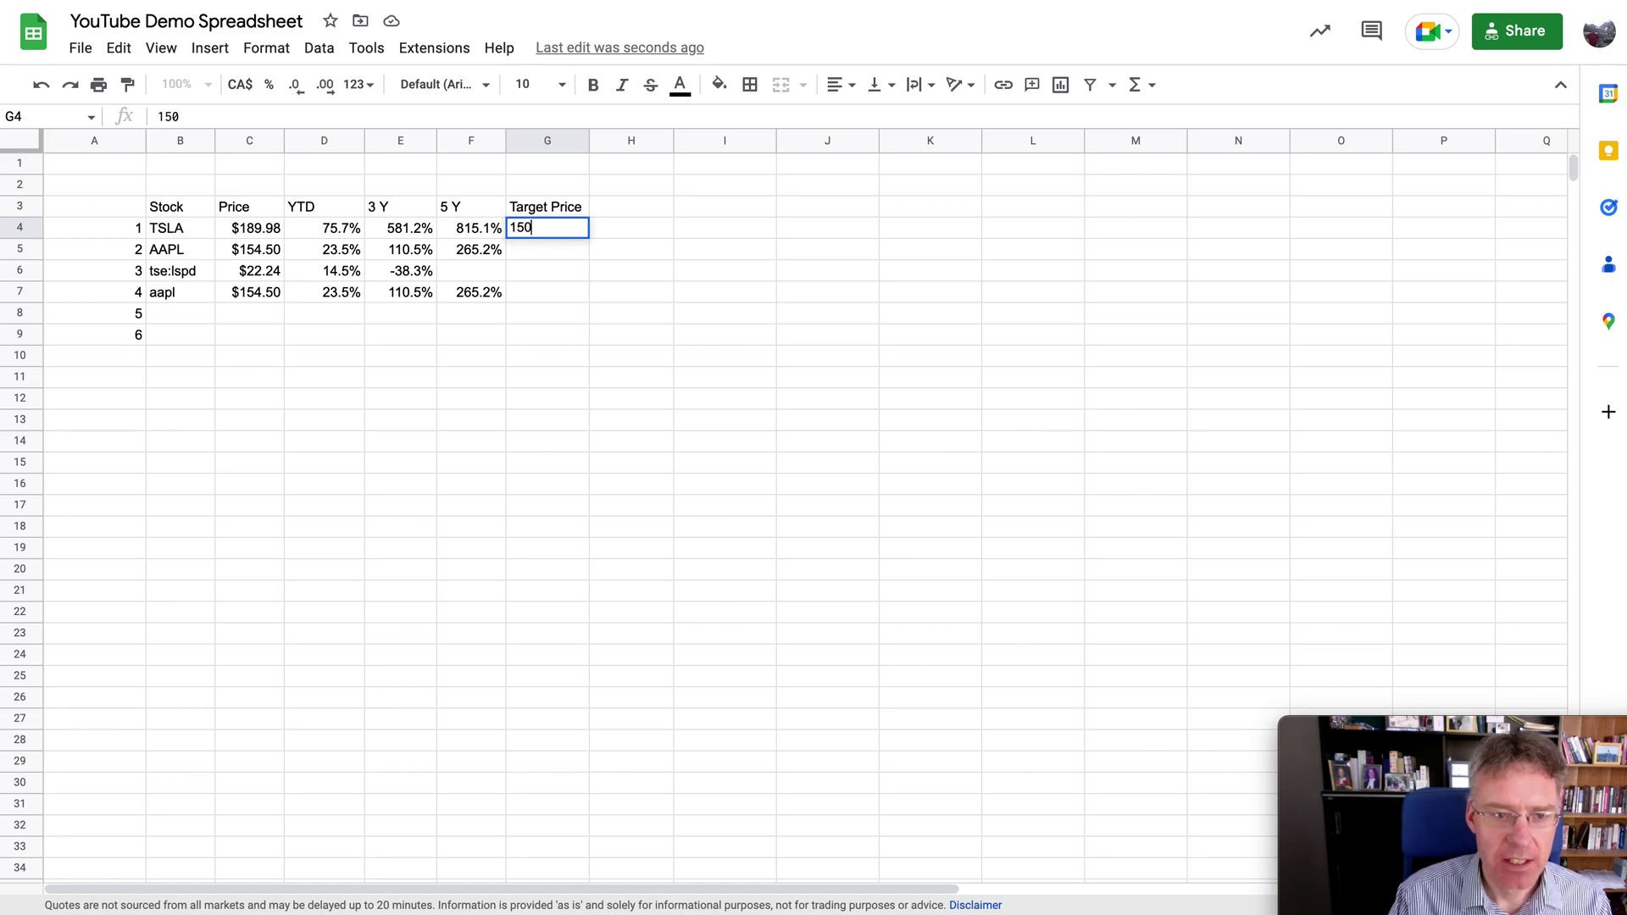
key(Return)
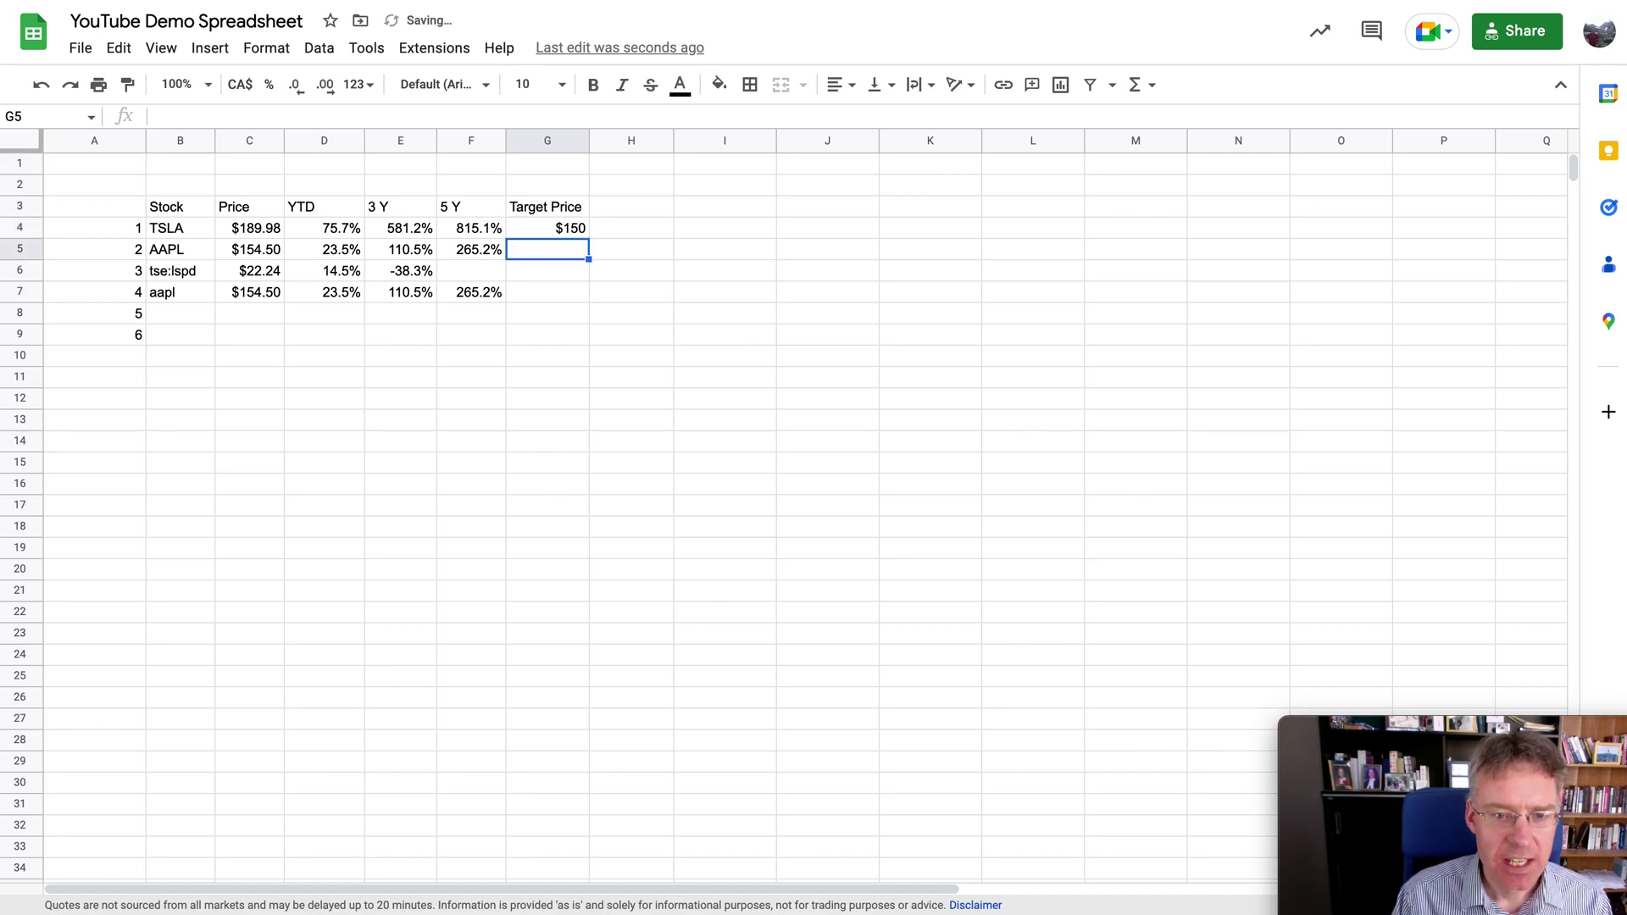
text(160)
key(Return)
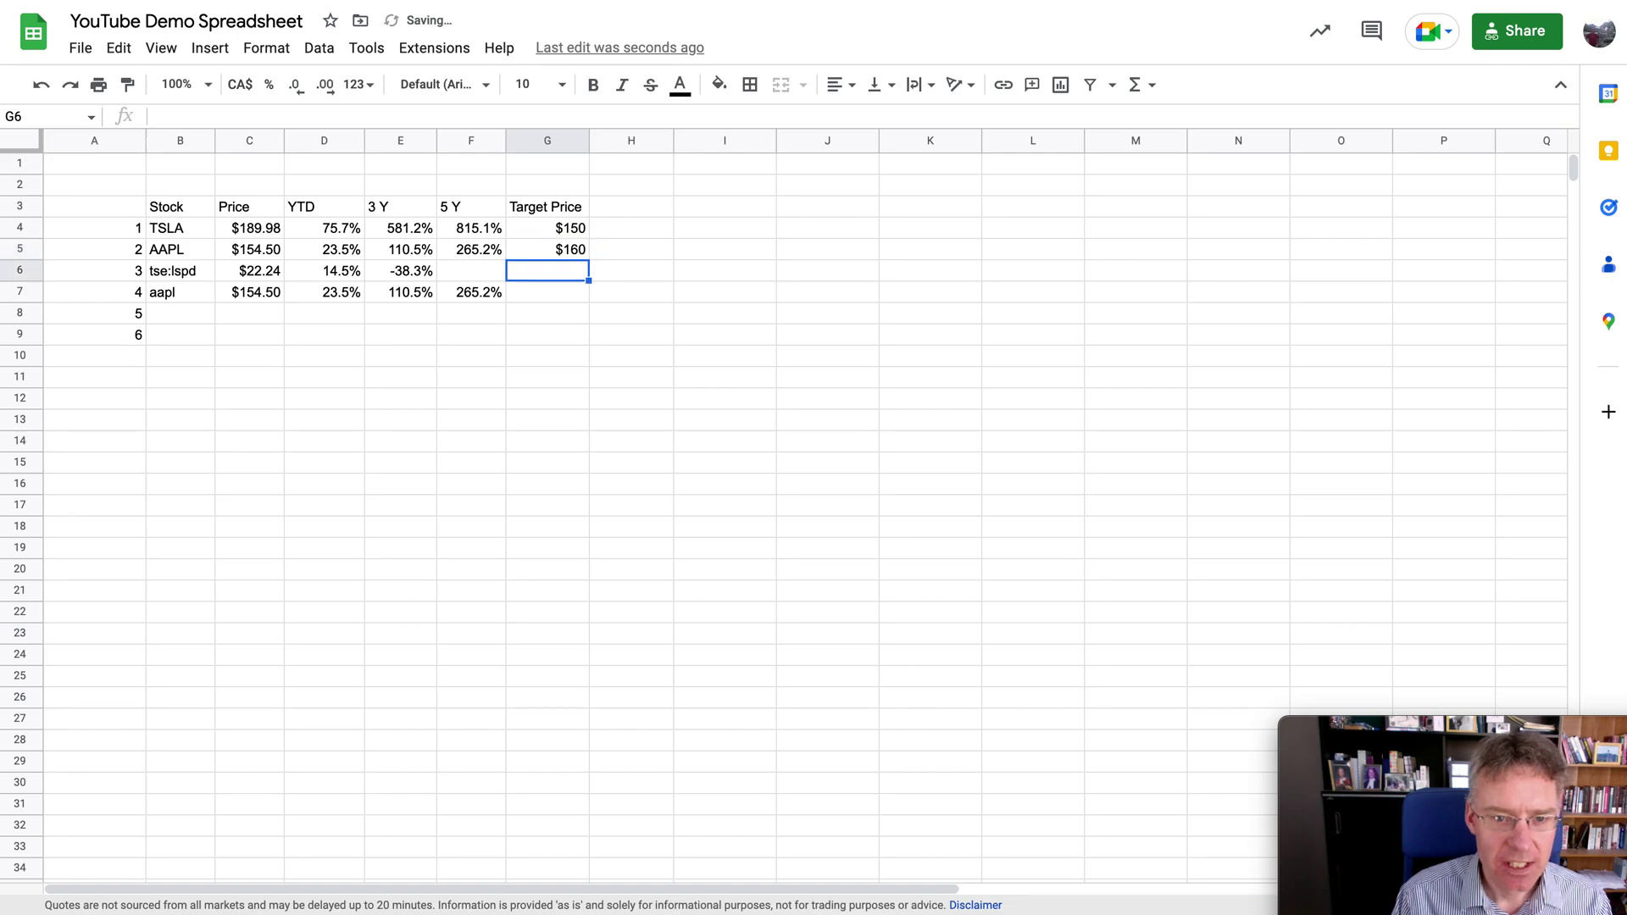
text(21)
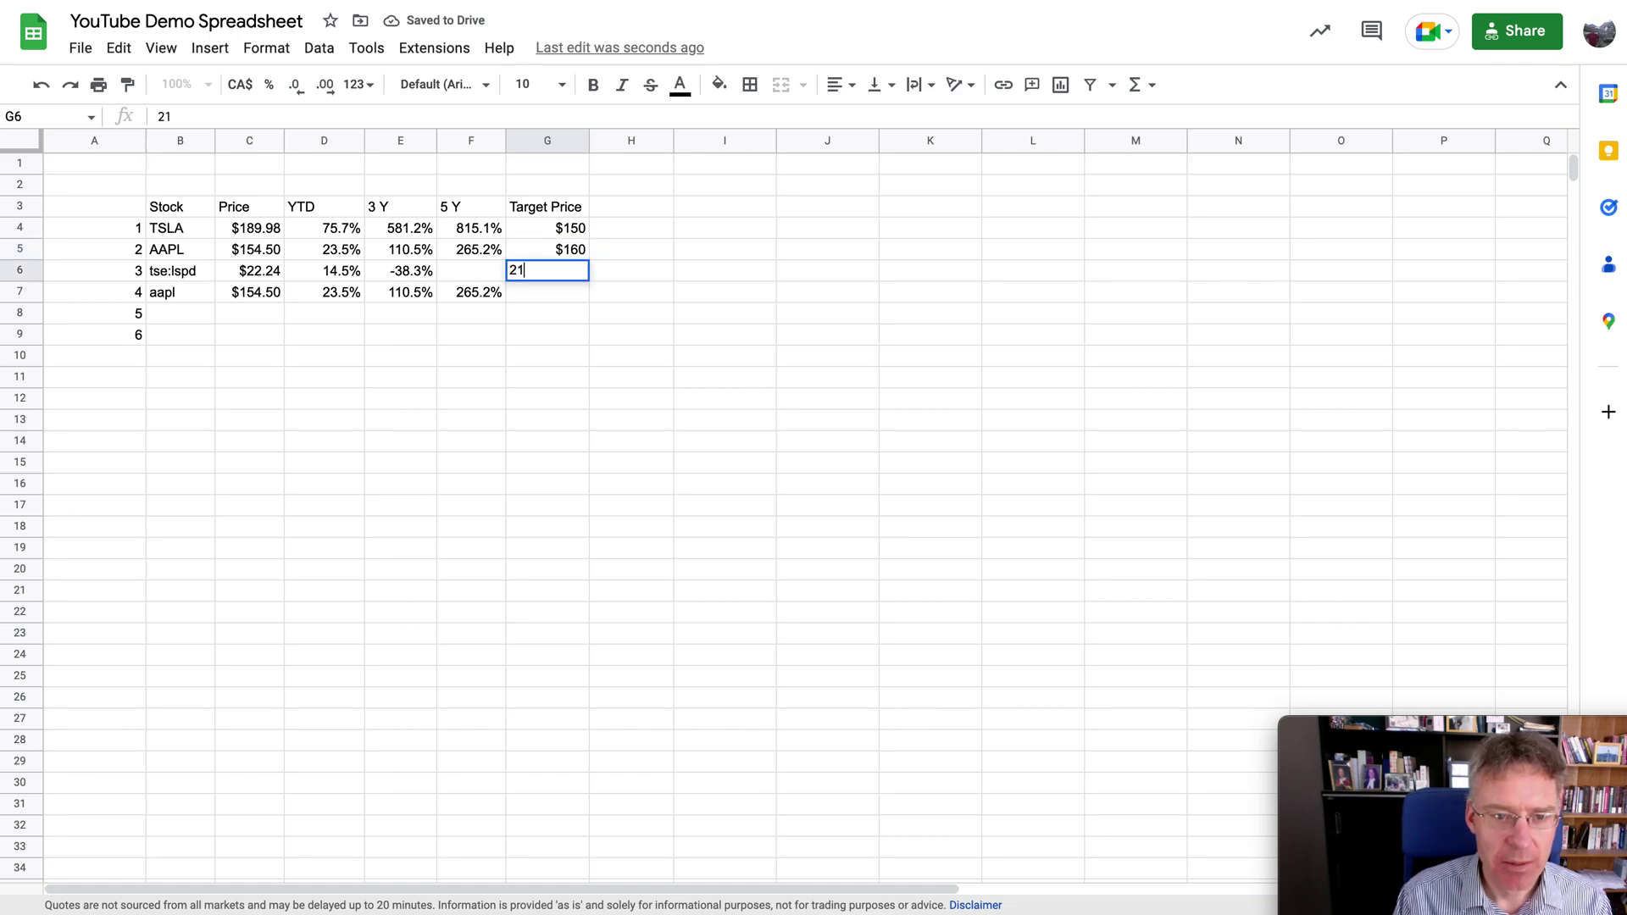
key(Return)
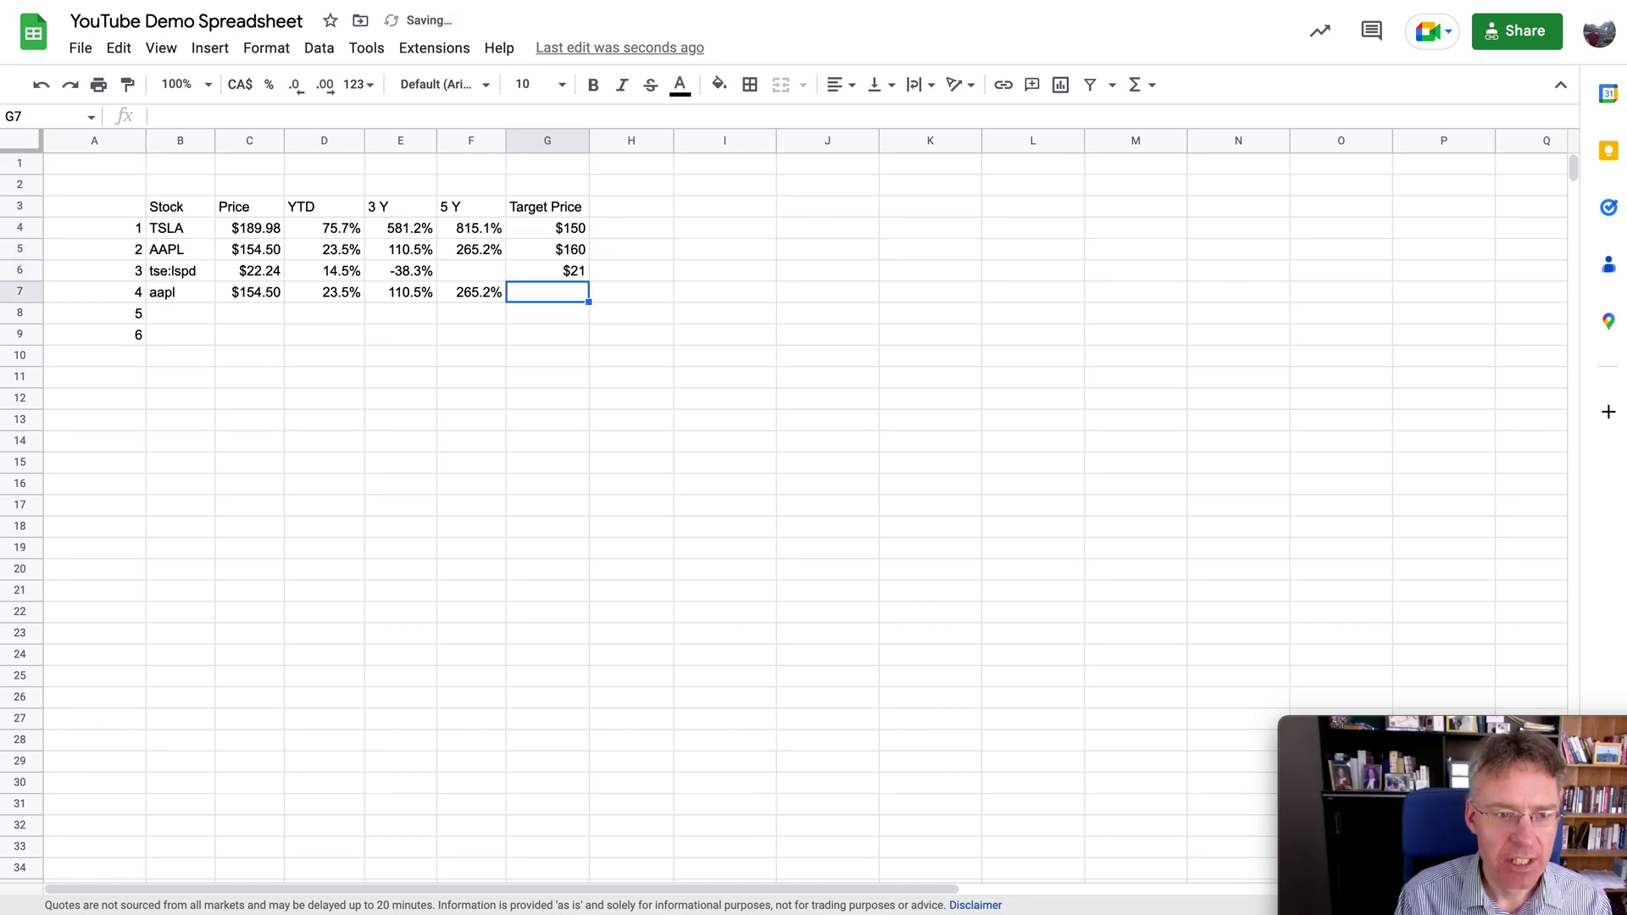
text(160)
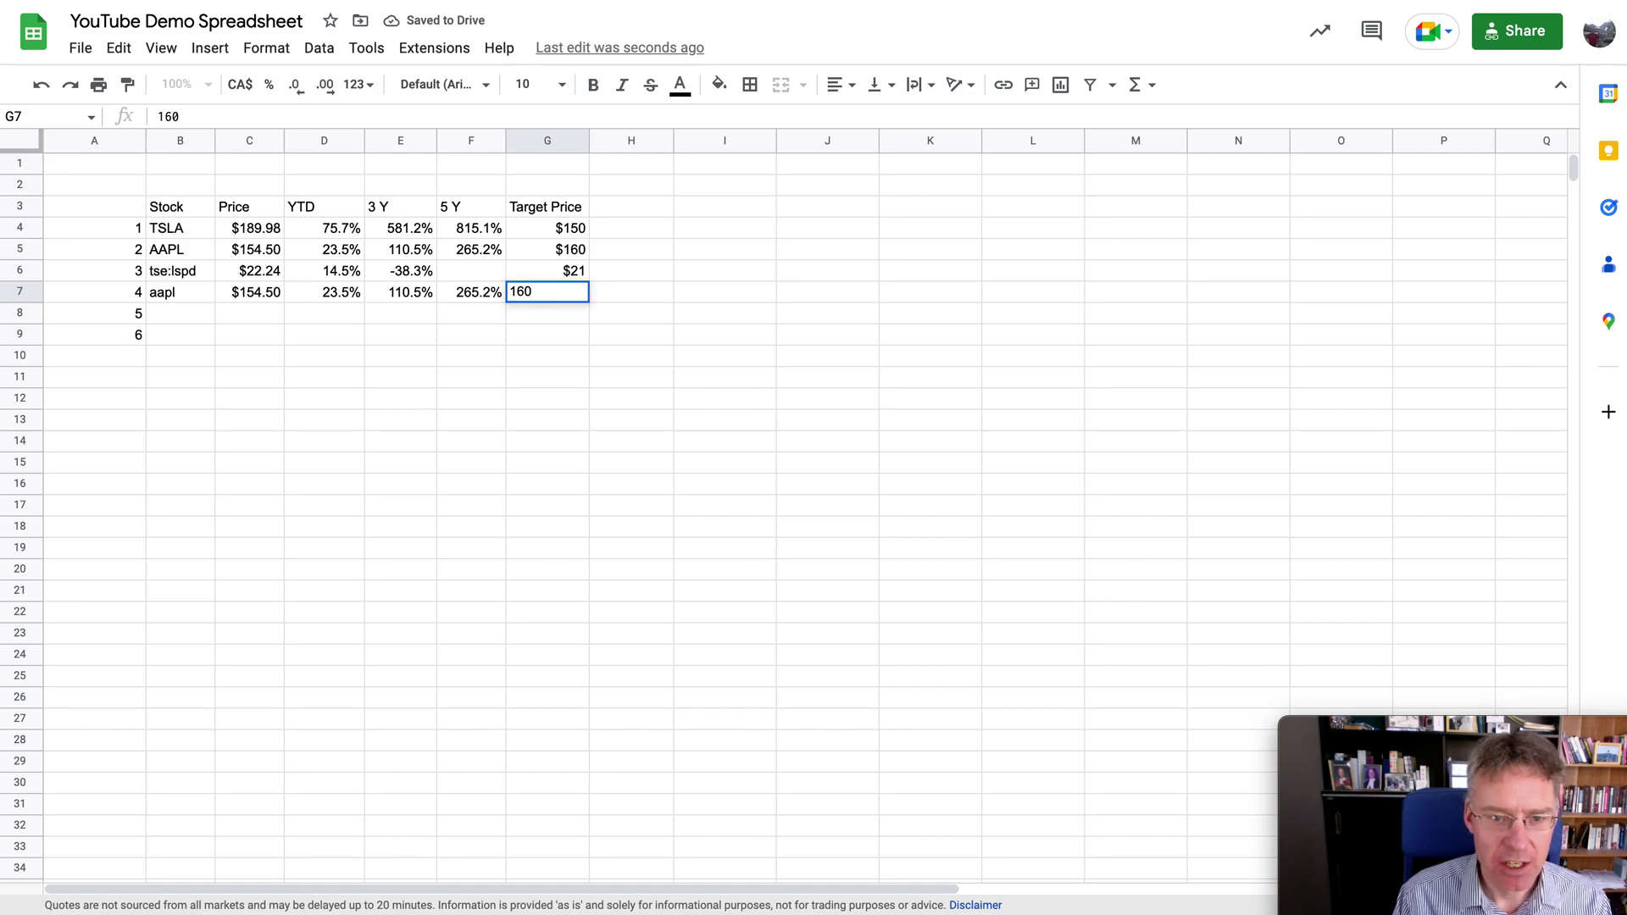
key(Tab)
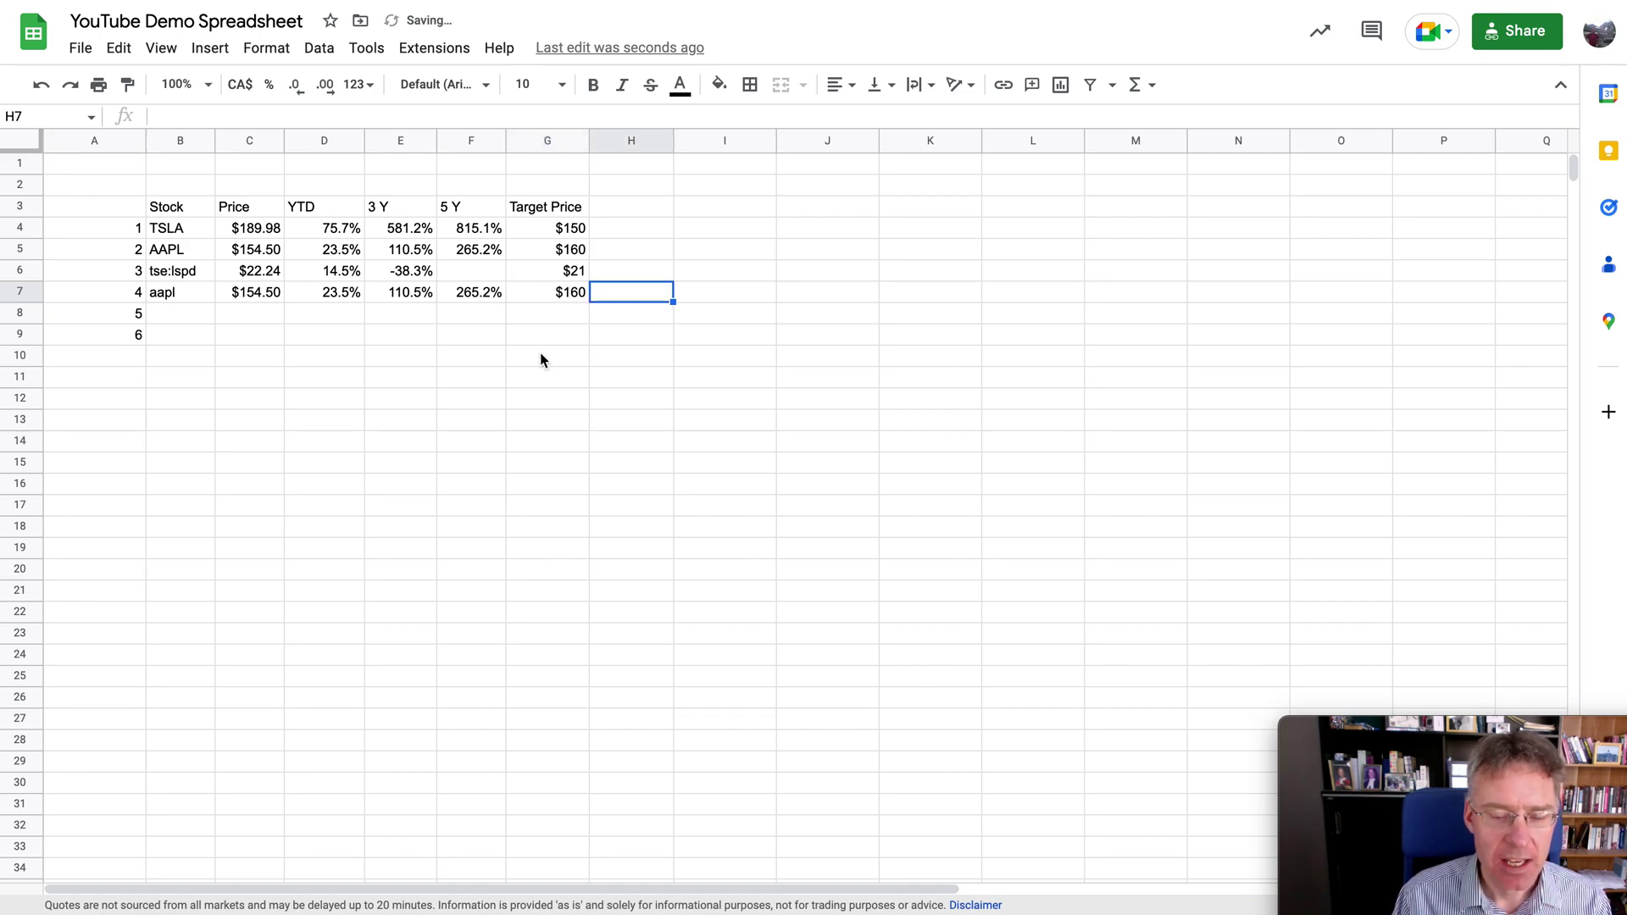
Enter the formula =if(G4>C4,"Buy NOW","") in H4 to flag a target price above the current price.
click(630, 237)
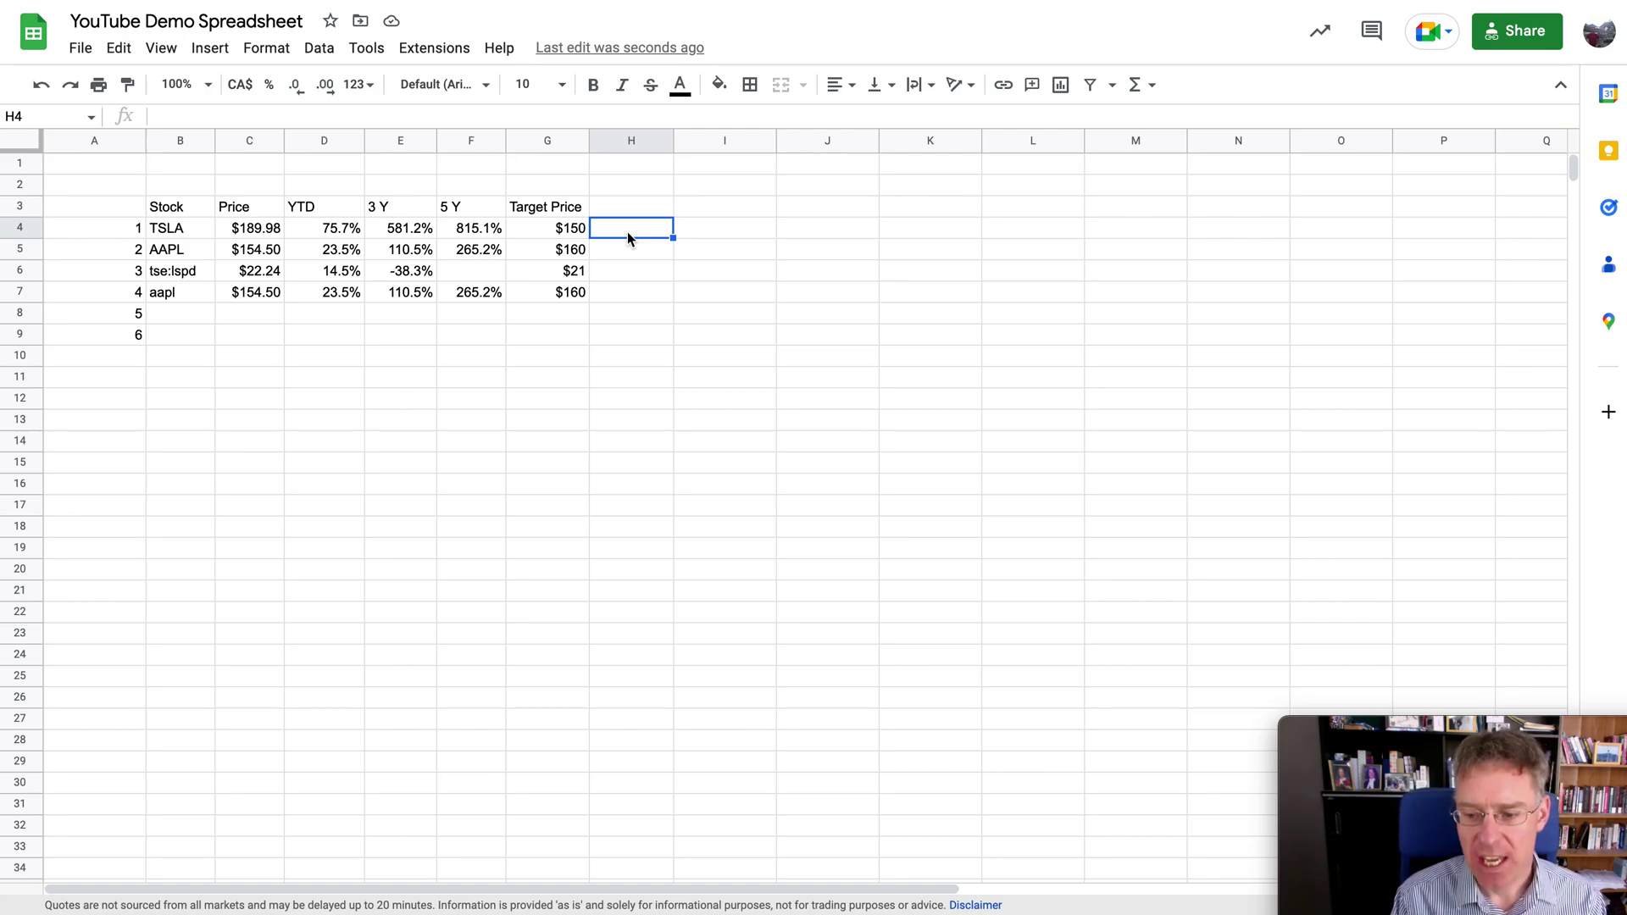
text(=if()
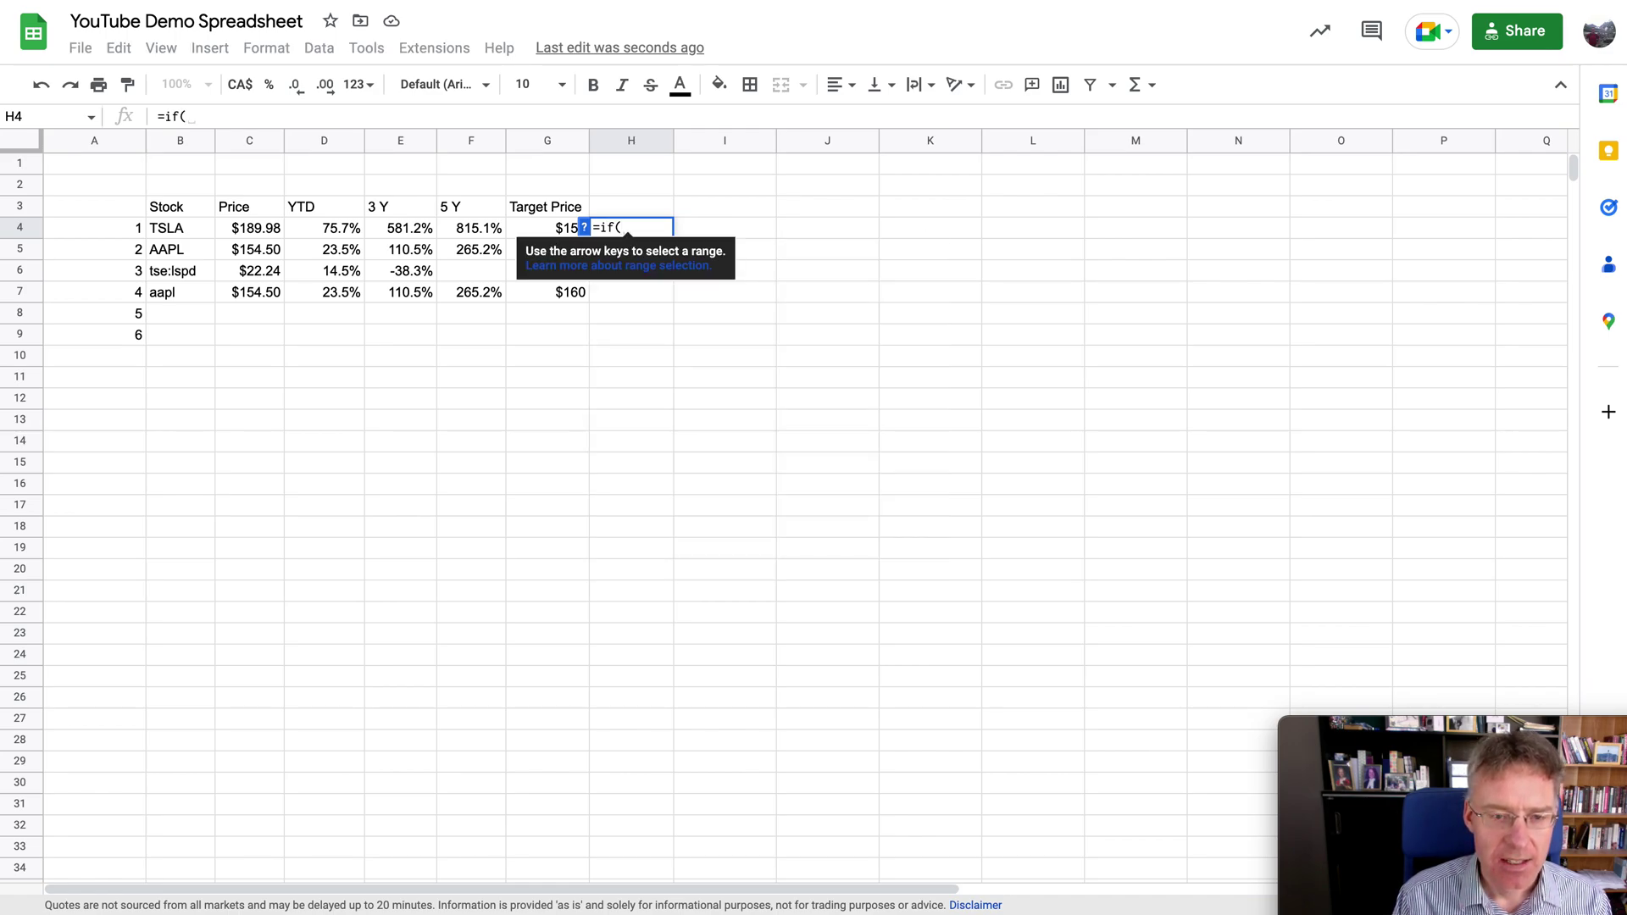
text(G)
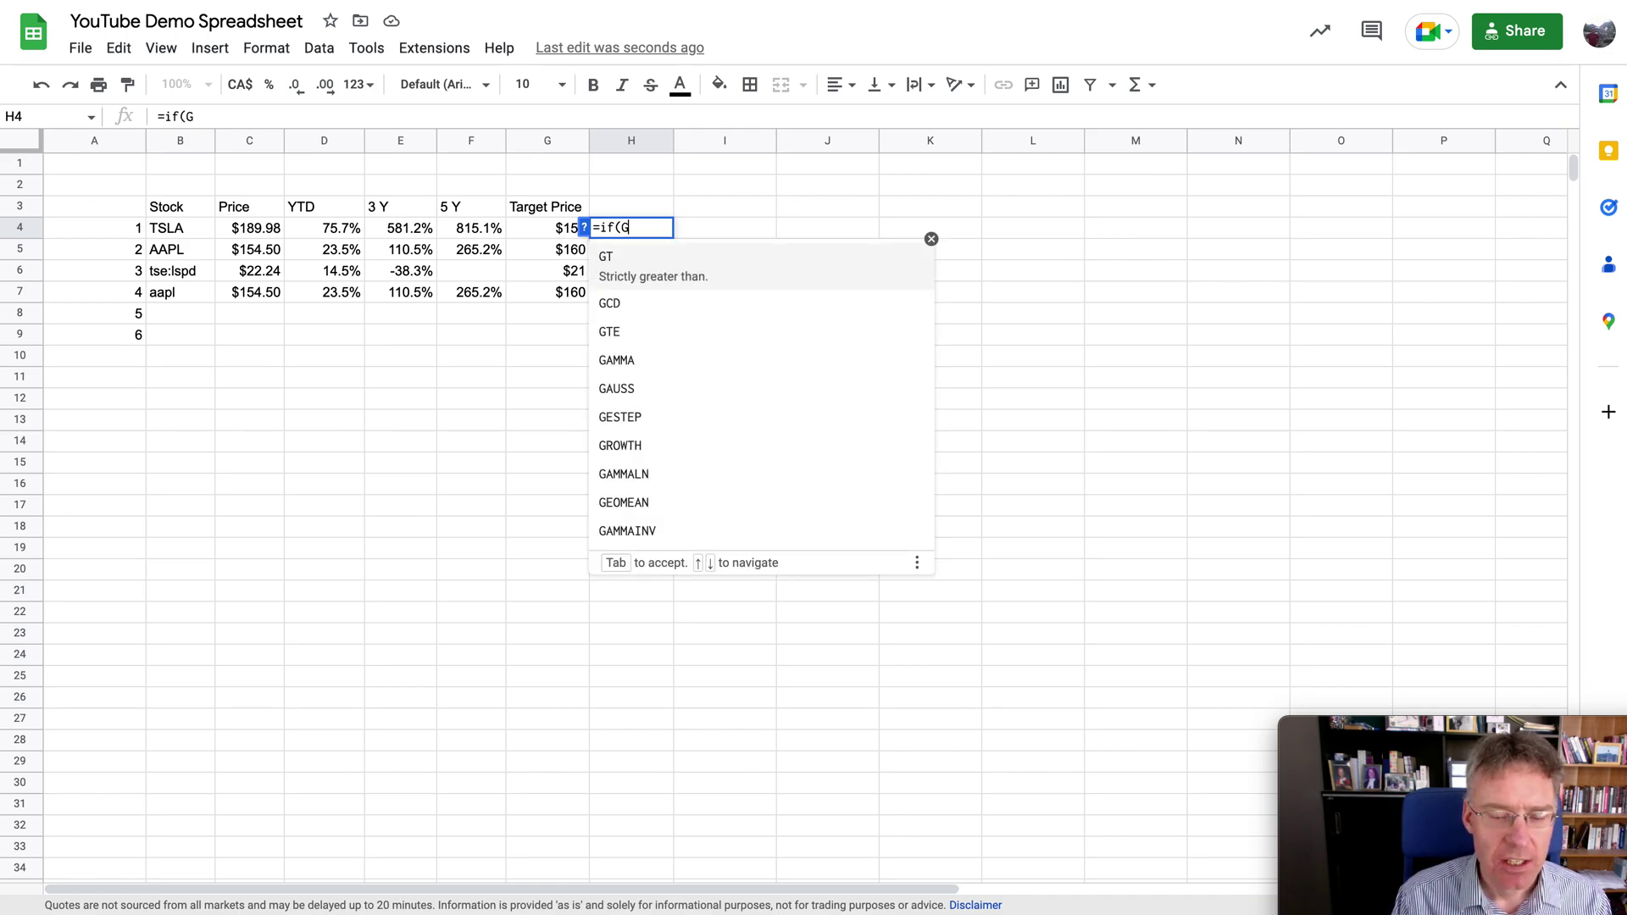
text(4)
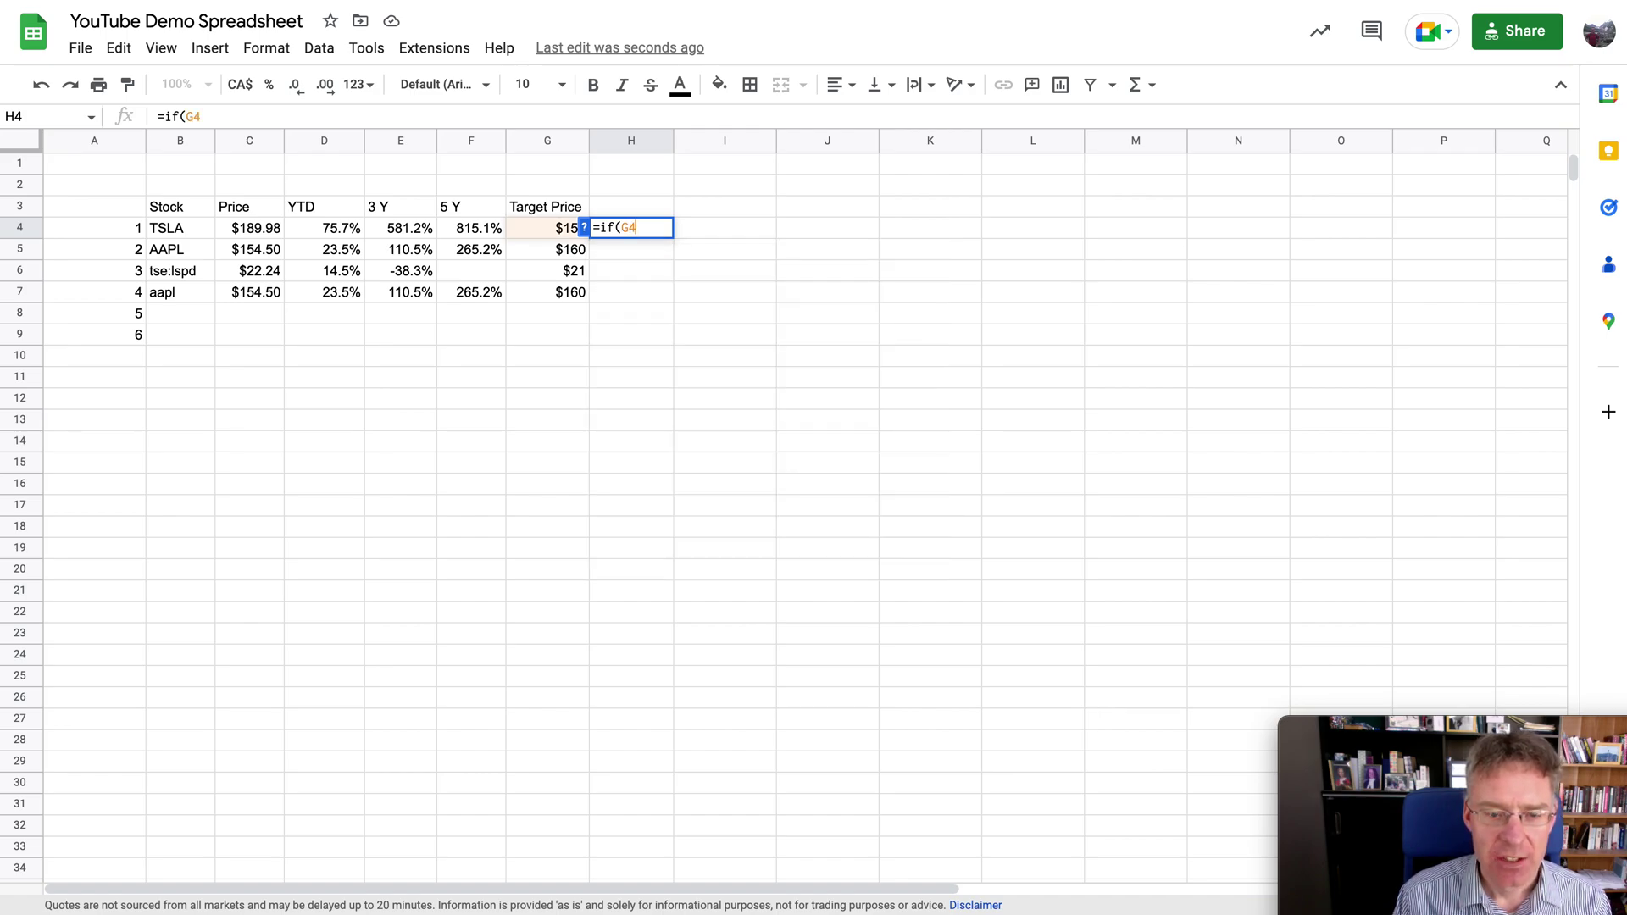
text(>)
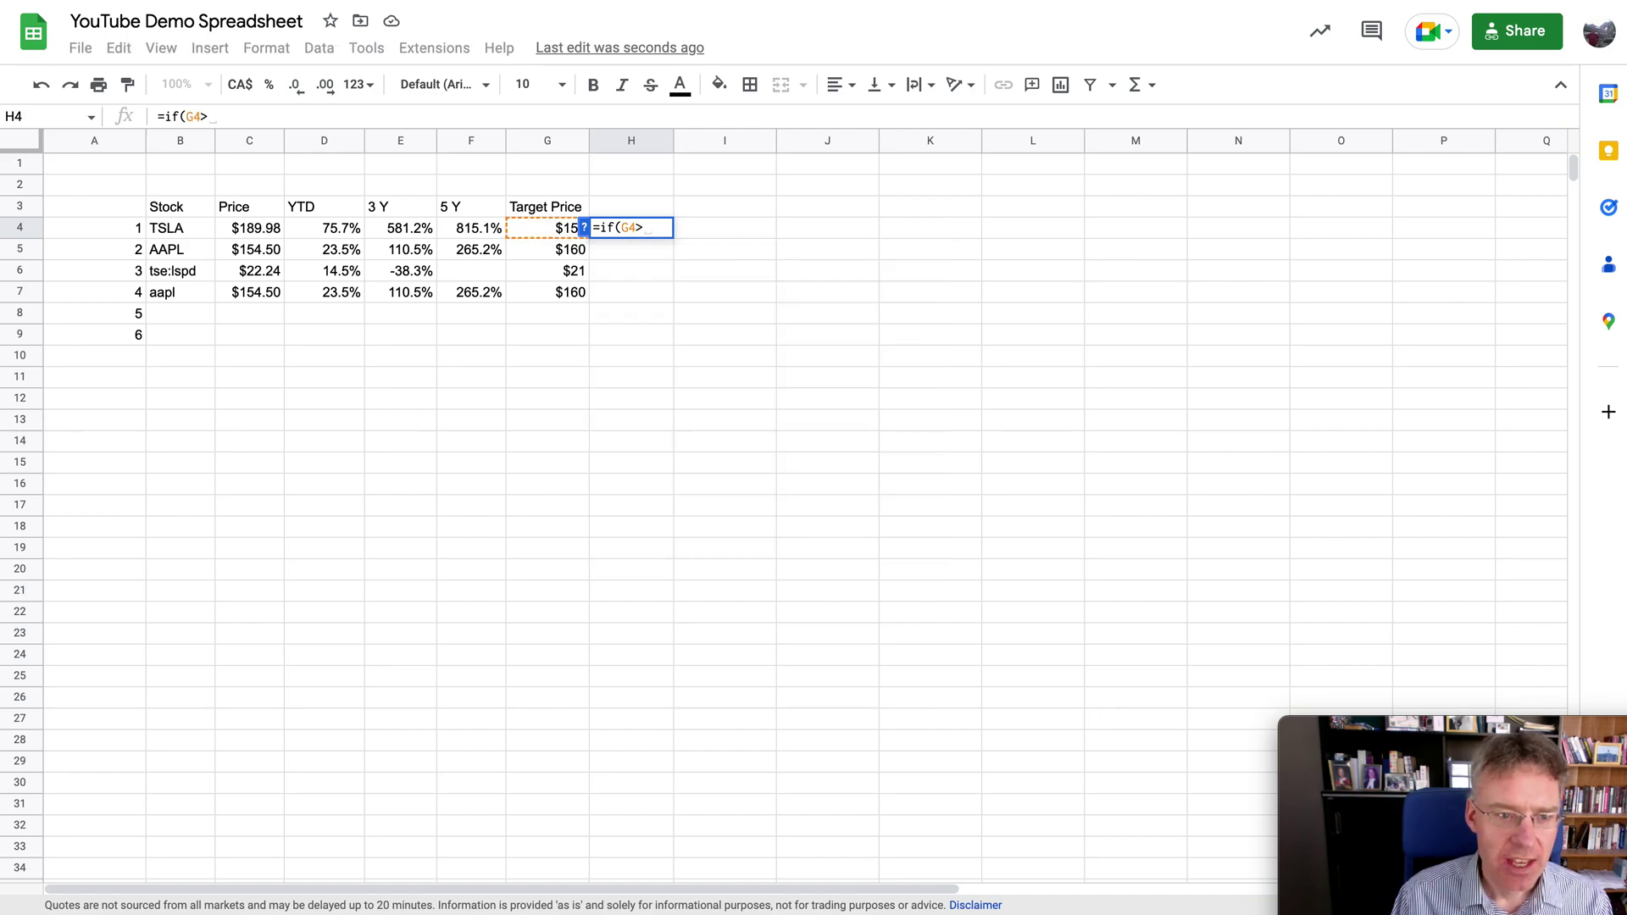
click(273, 233)
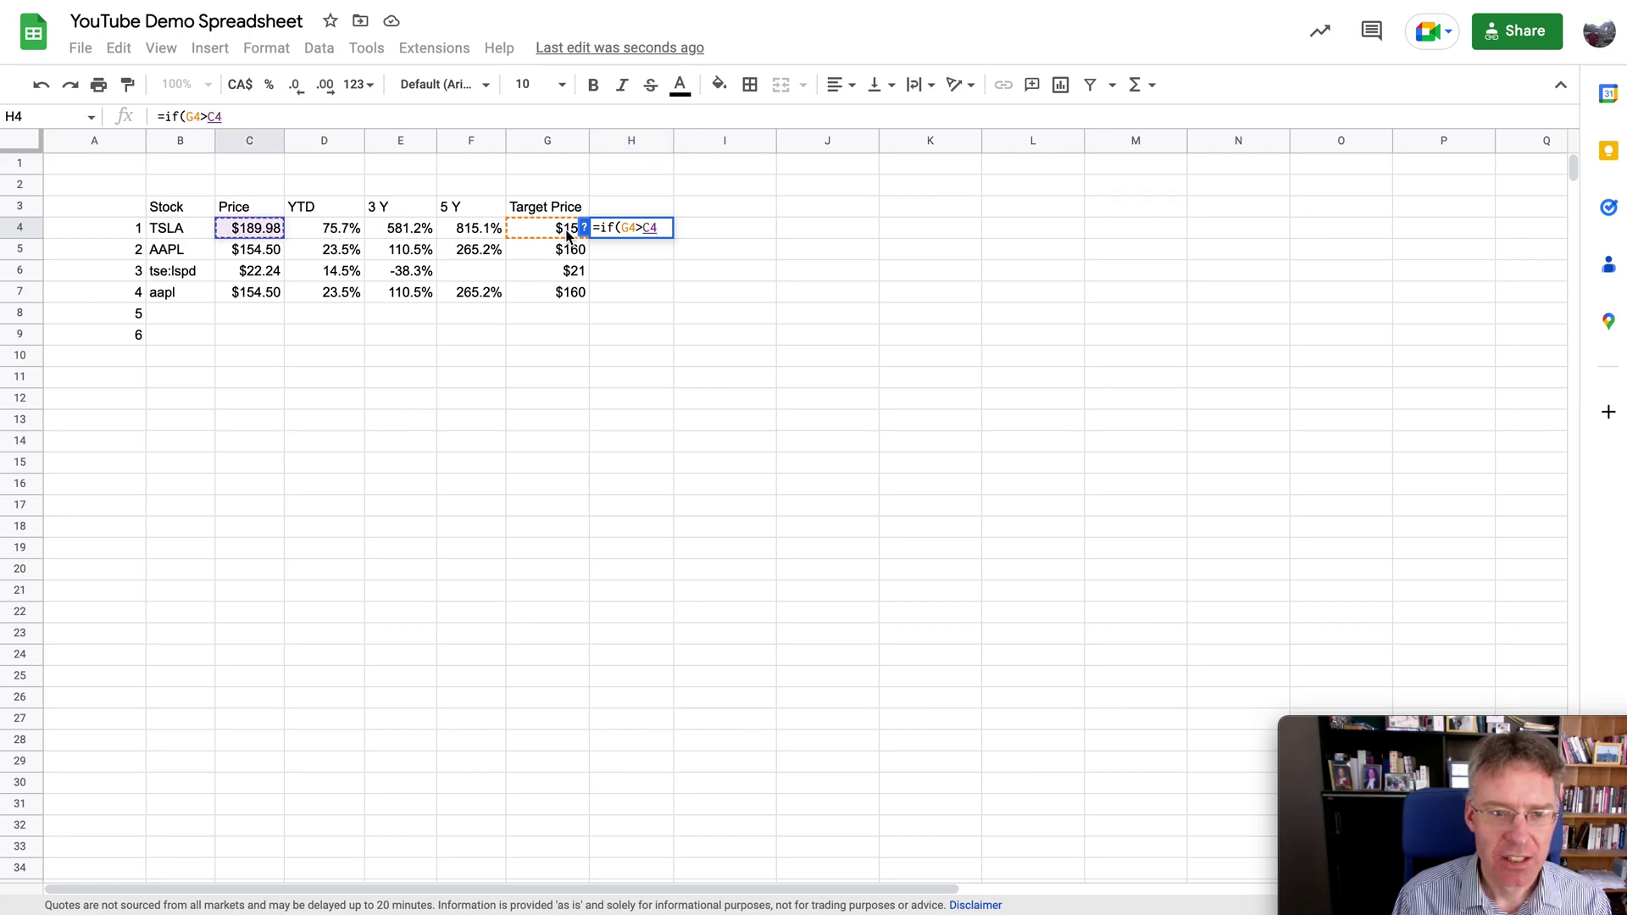
text(,"B)
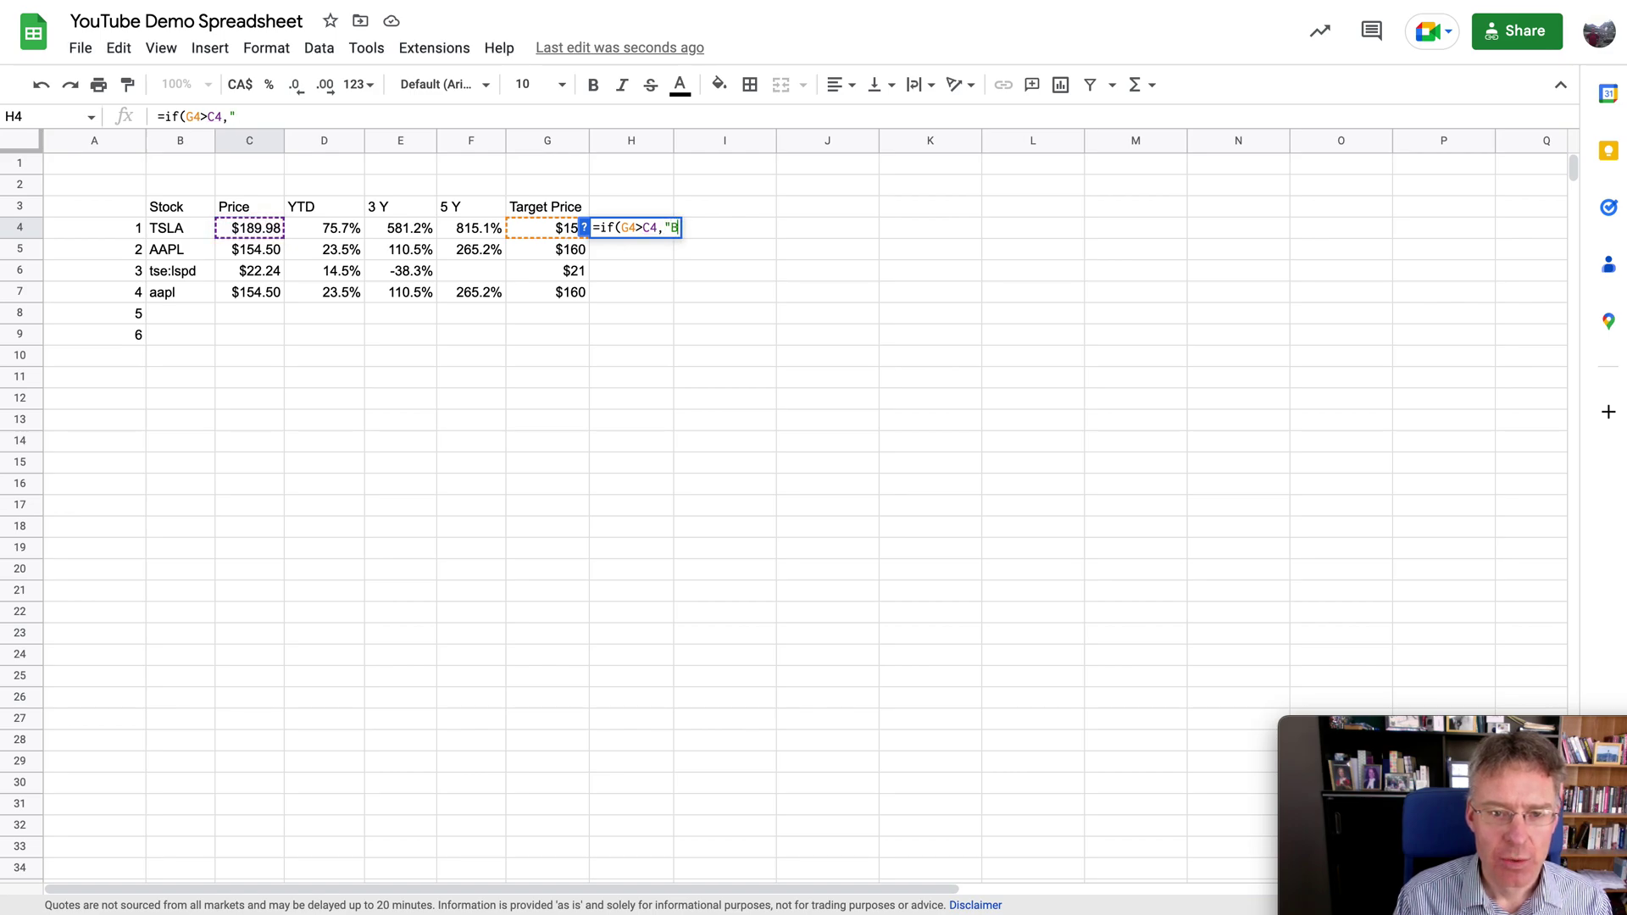
text(uy )
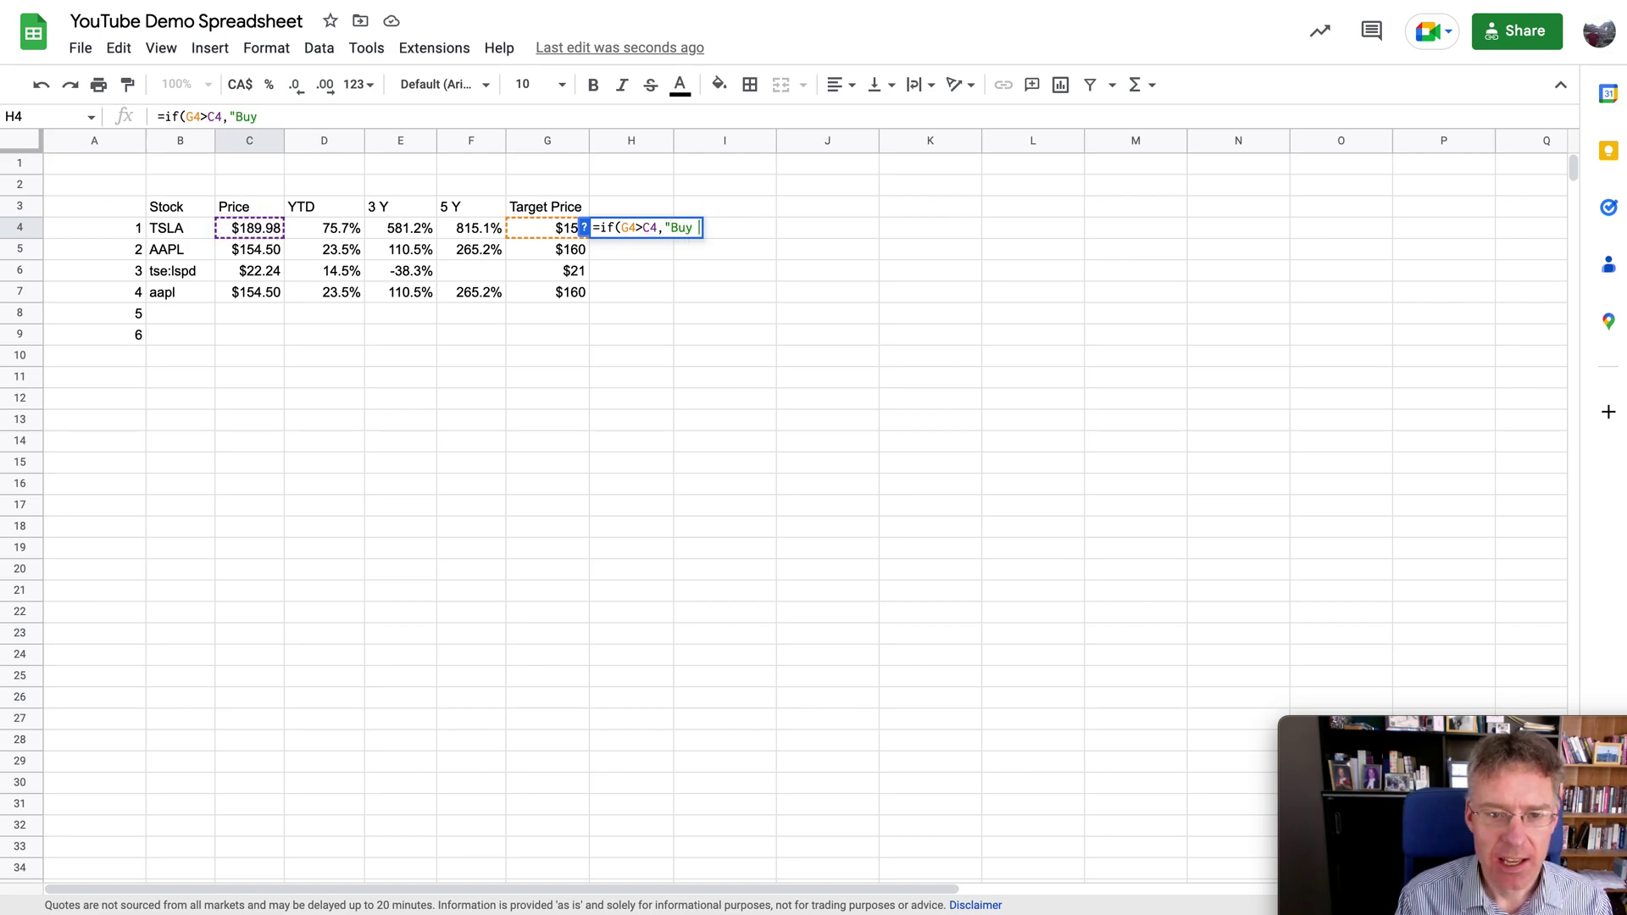
text(NOW",)
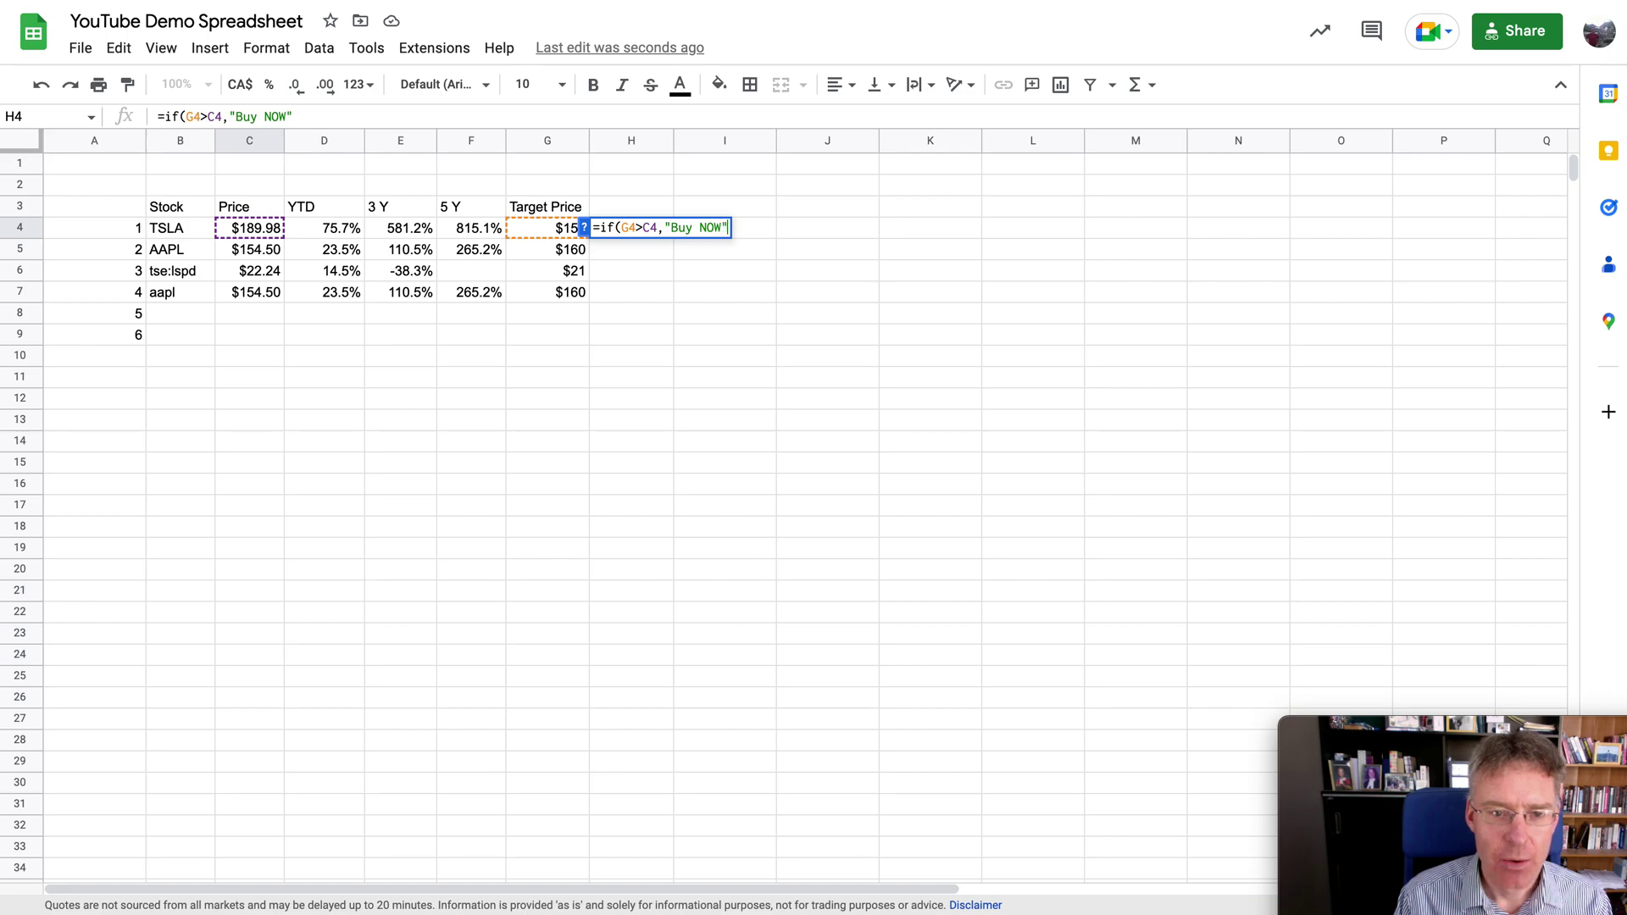
text("")
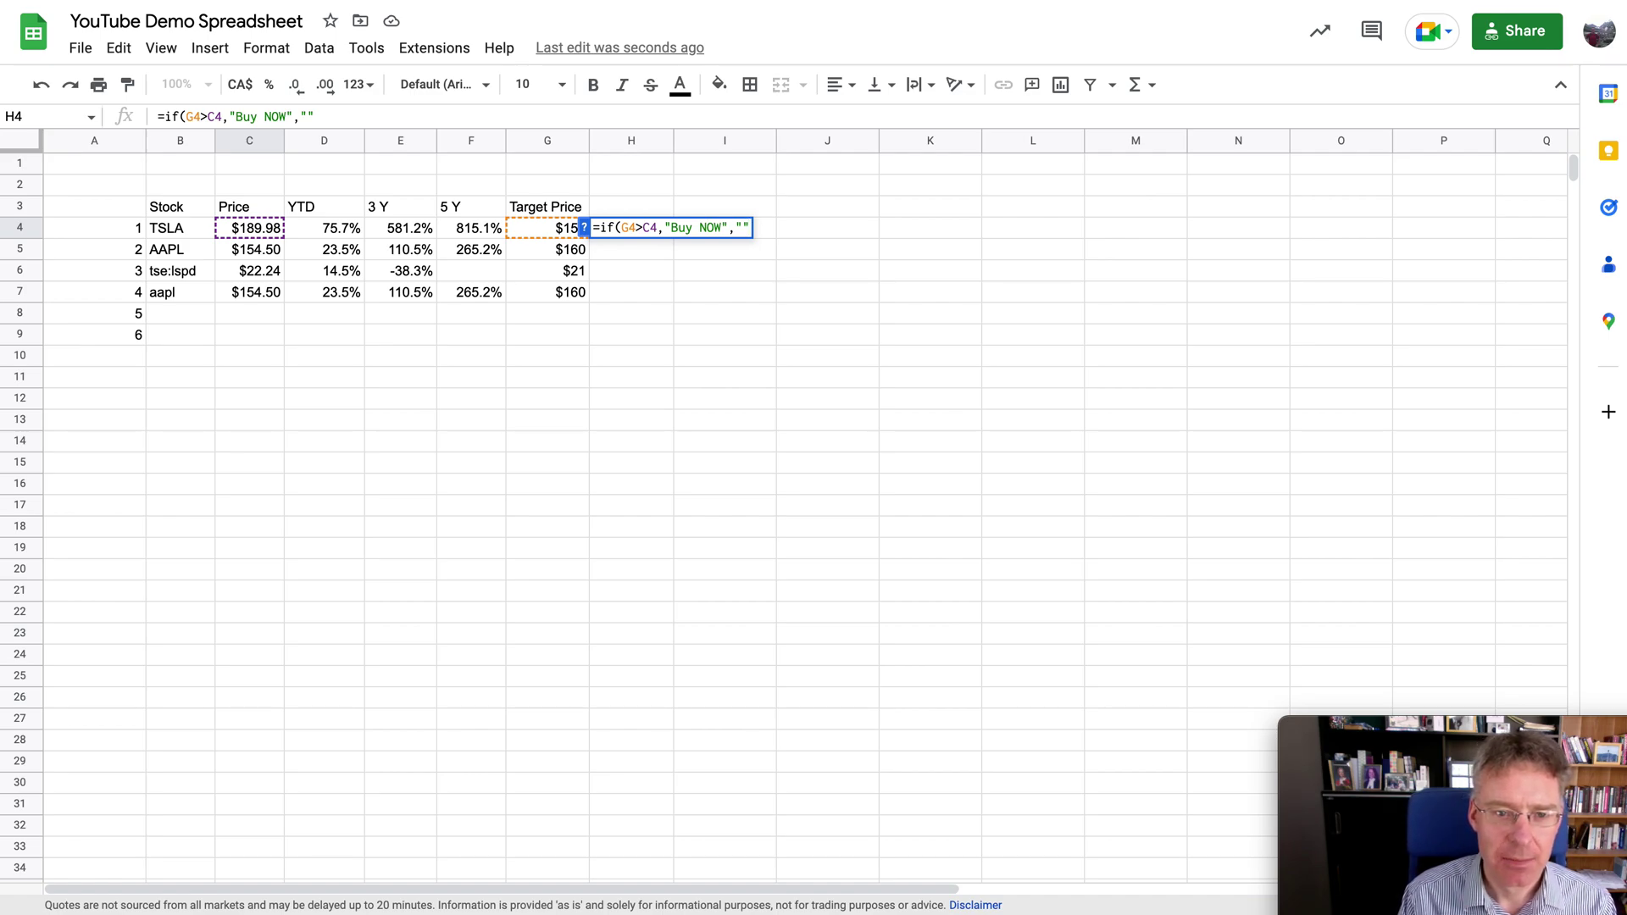
key(Return)
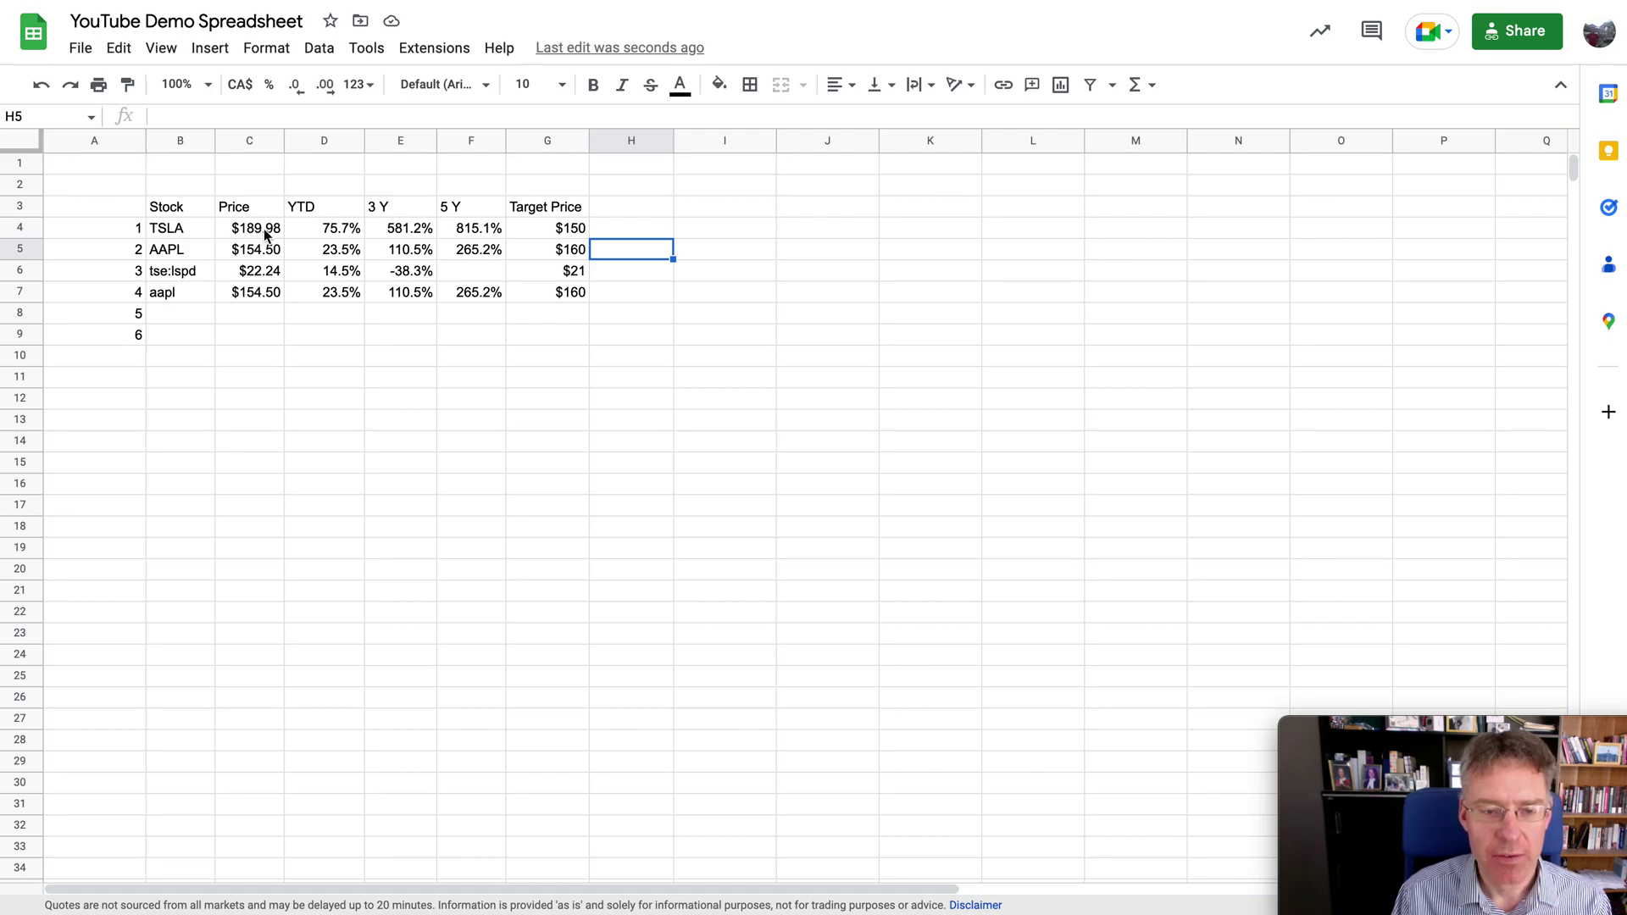
Copy the Buy NOW formula from H4 down column H to row 9.
click(664, 233)
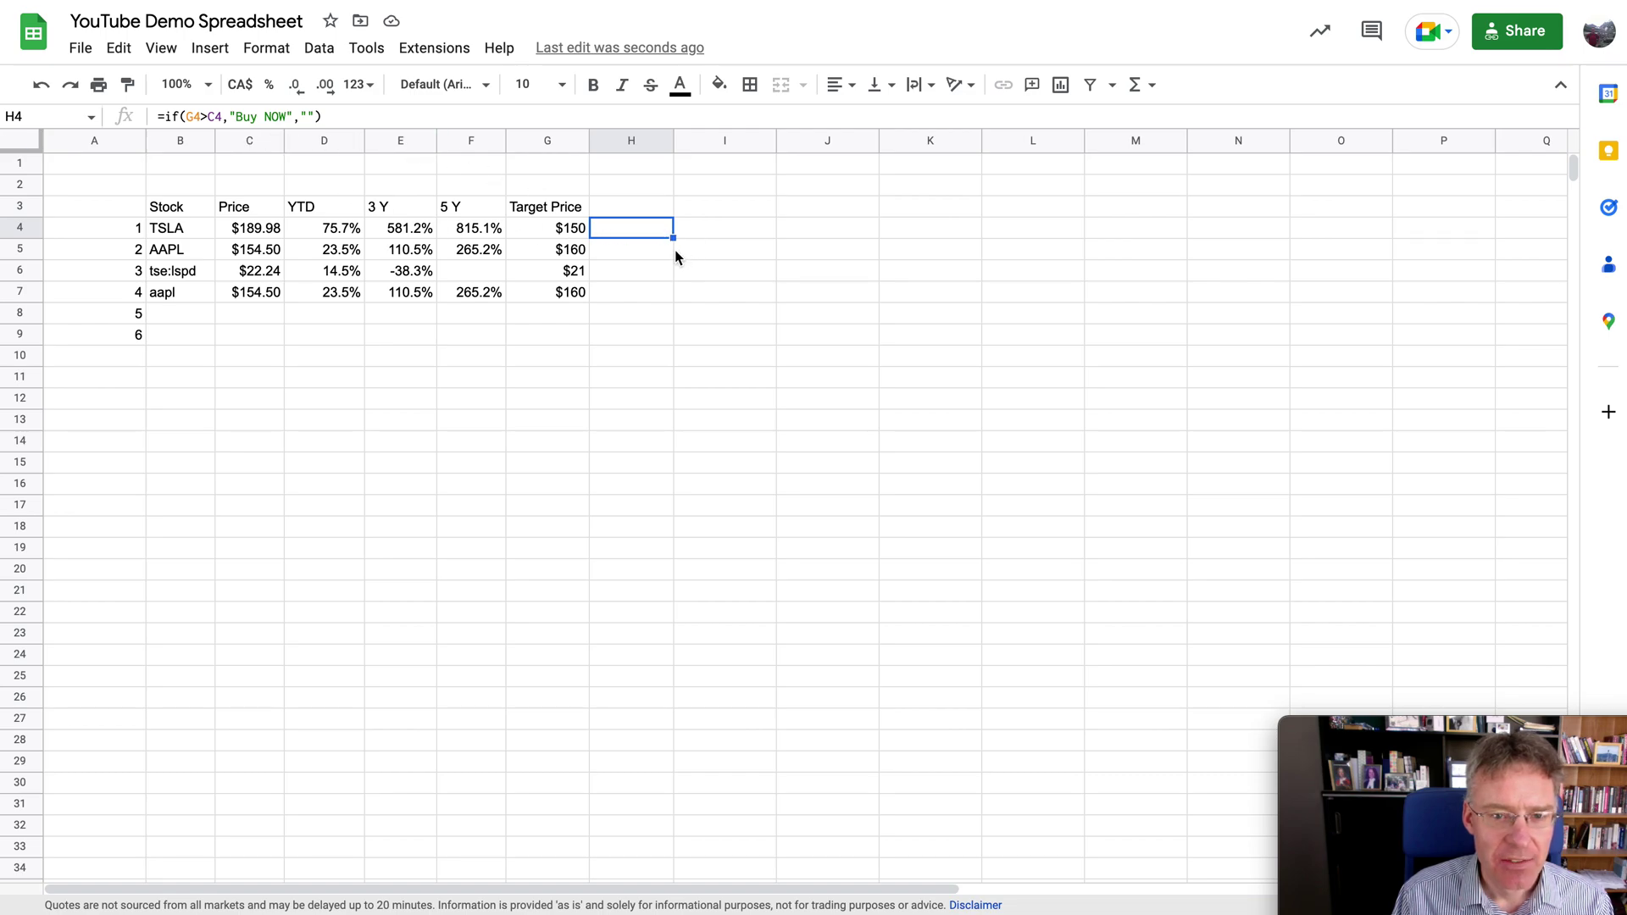
drag(671, 245, 666, 332)
click(740, 318)
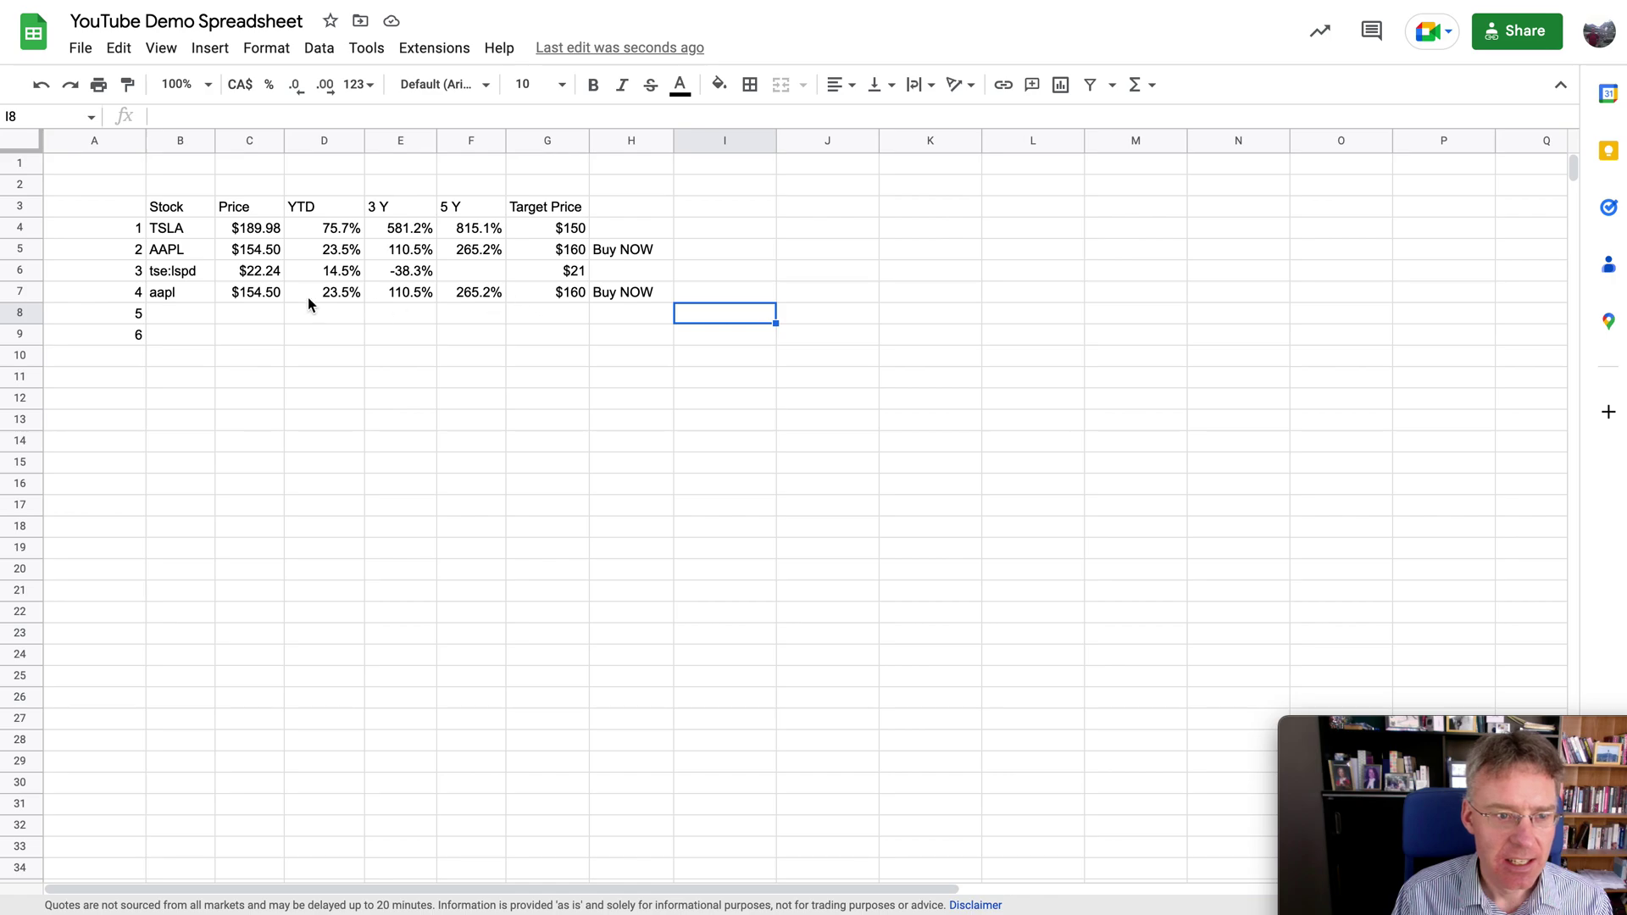
Clear the duplicate aapl symbol in B7 and its target price in G7.
click(185, 293)
key(Delete)
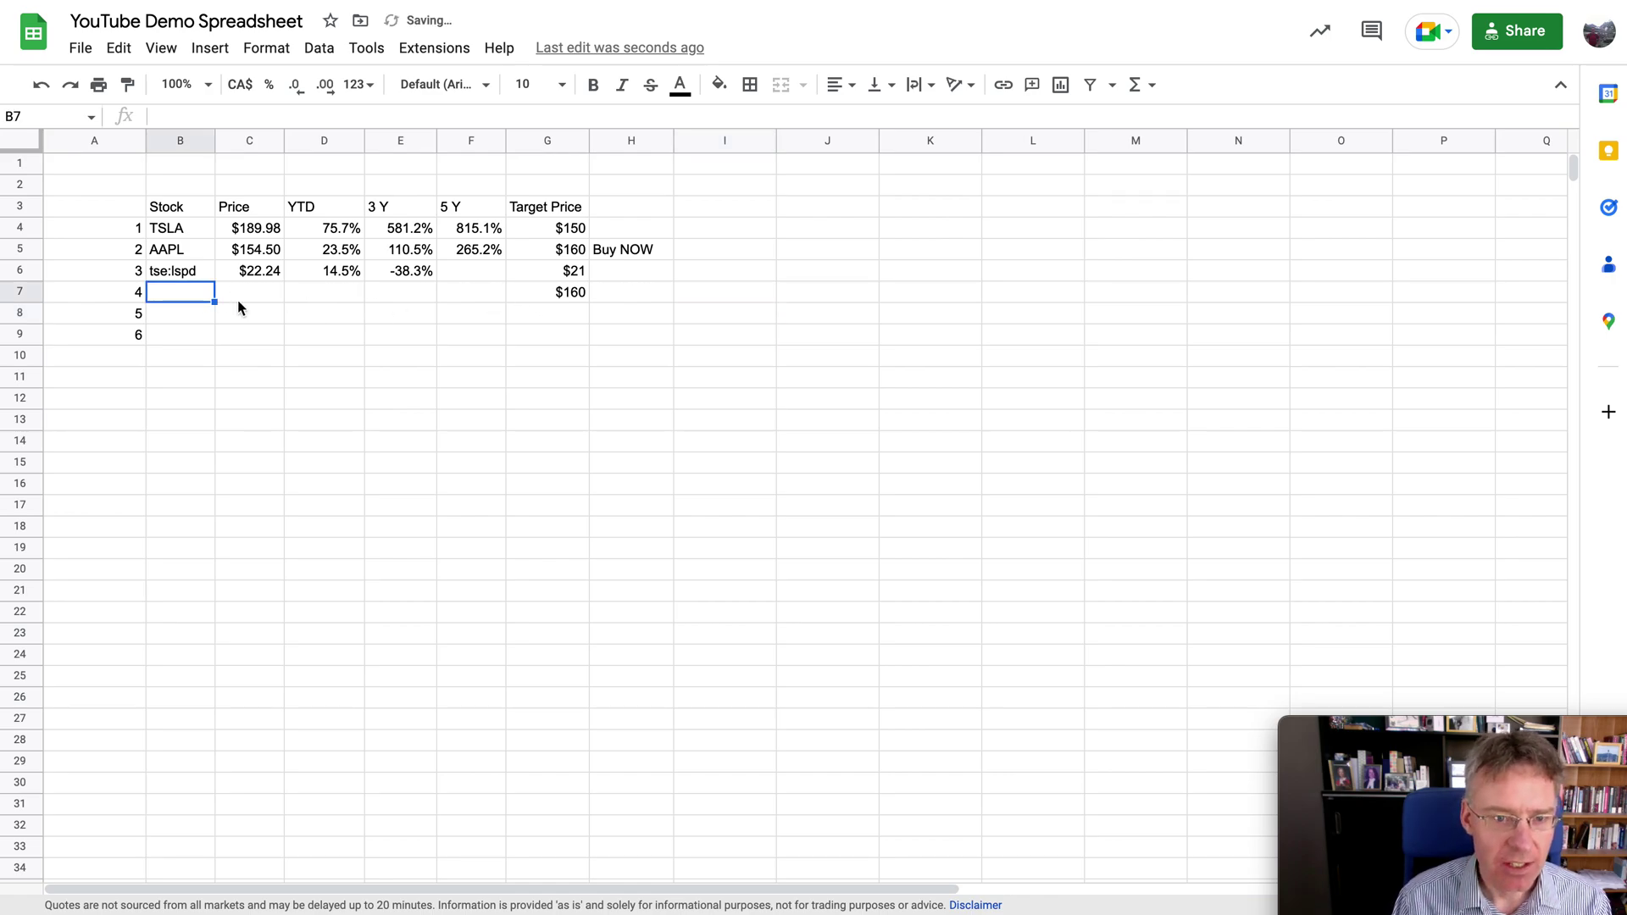
click(558, 299)
key(Delete)
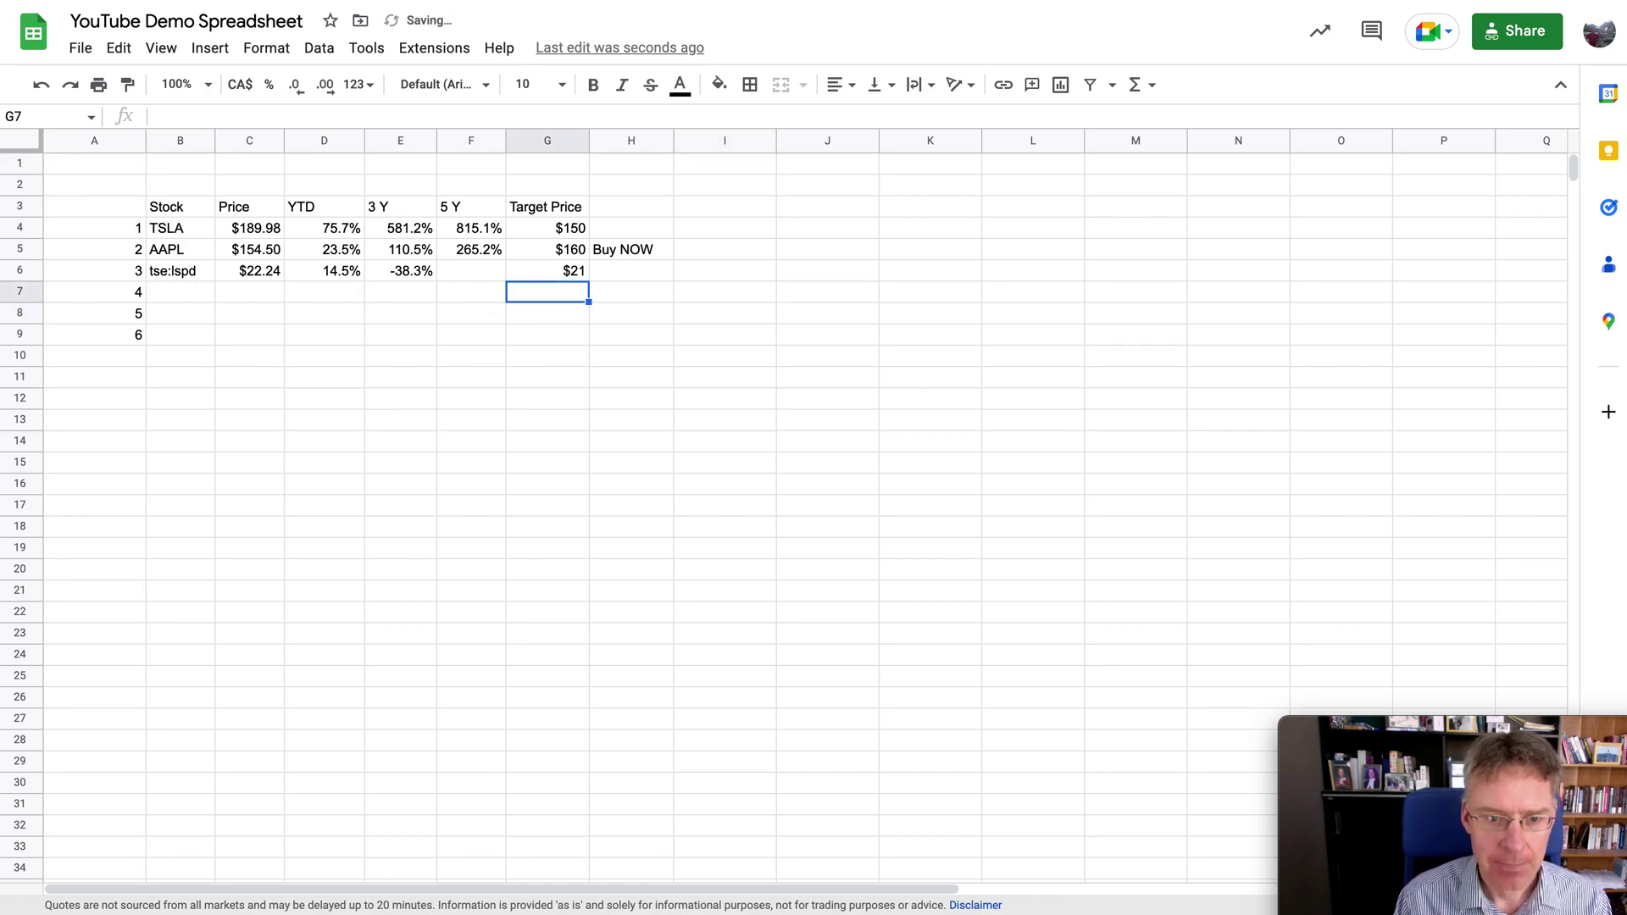
Enter google as the fourth stock's symbol in B7.
click(190, 293)
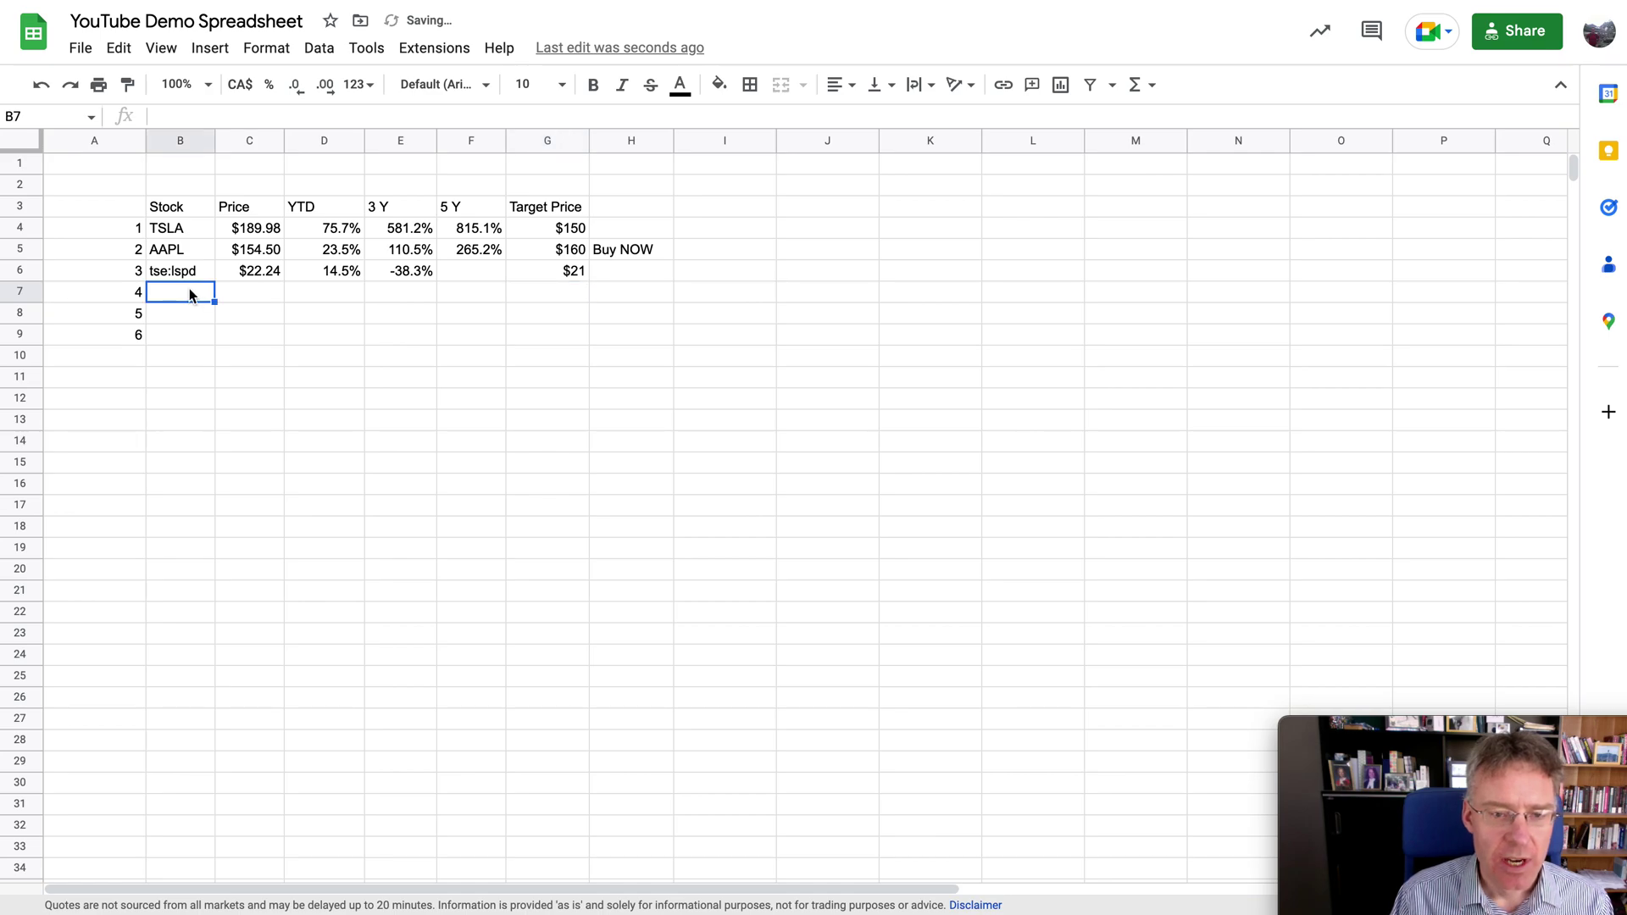
click(626, 313)
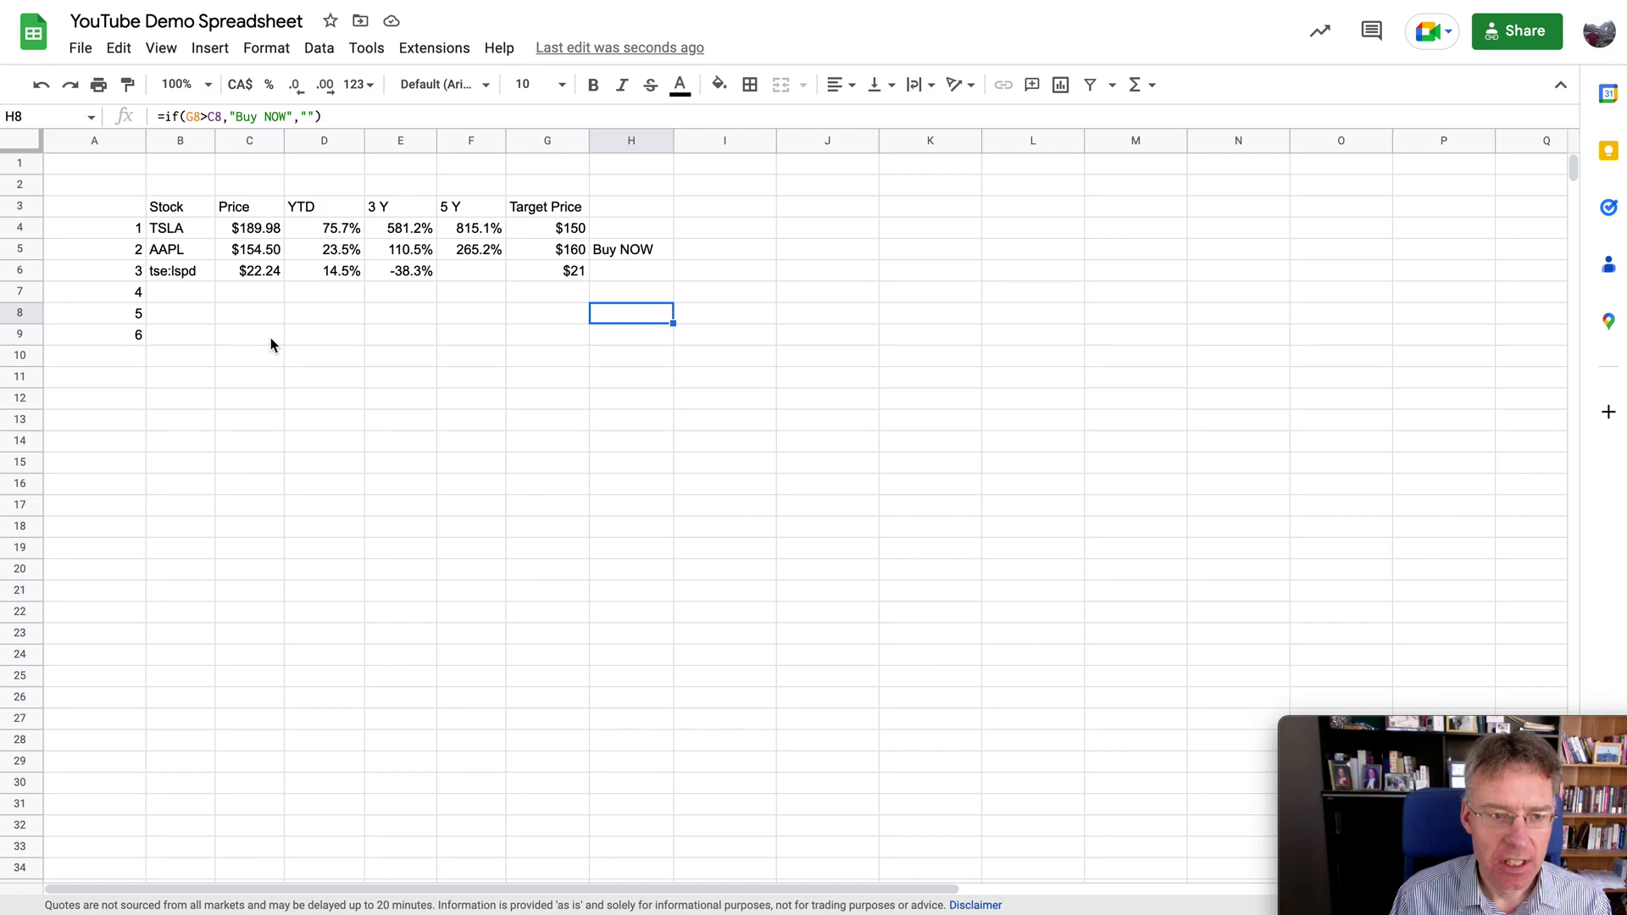
click(193, 296)
text(go)
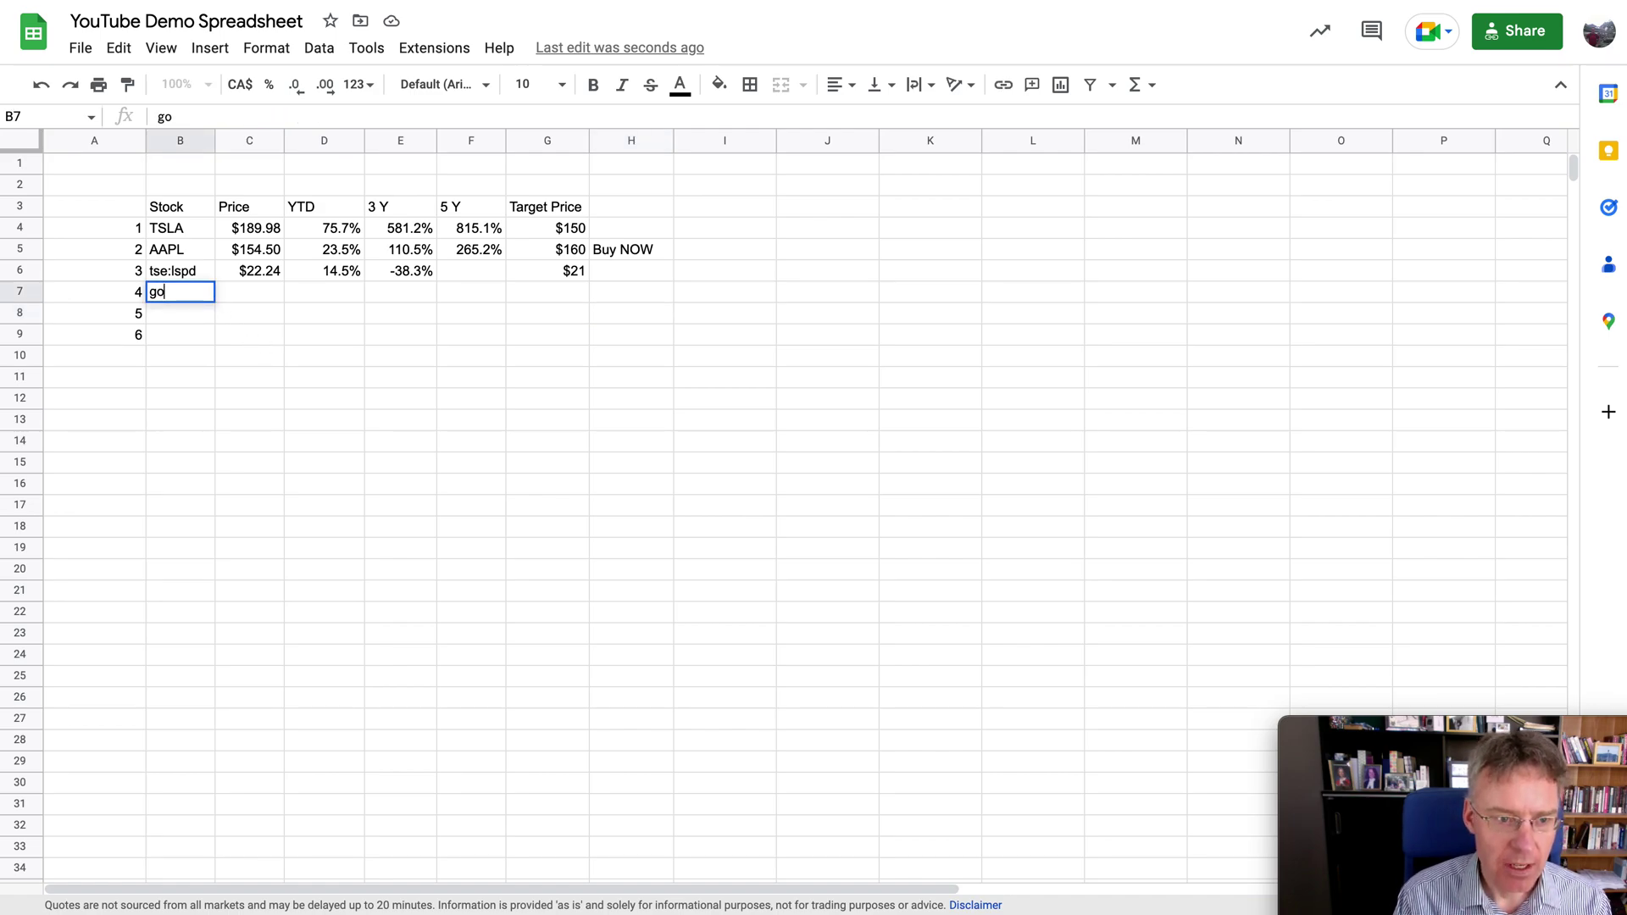
text(ogle)
key(Tab)
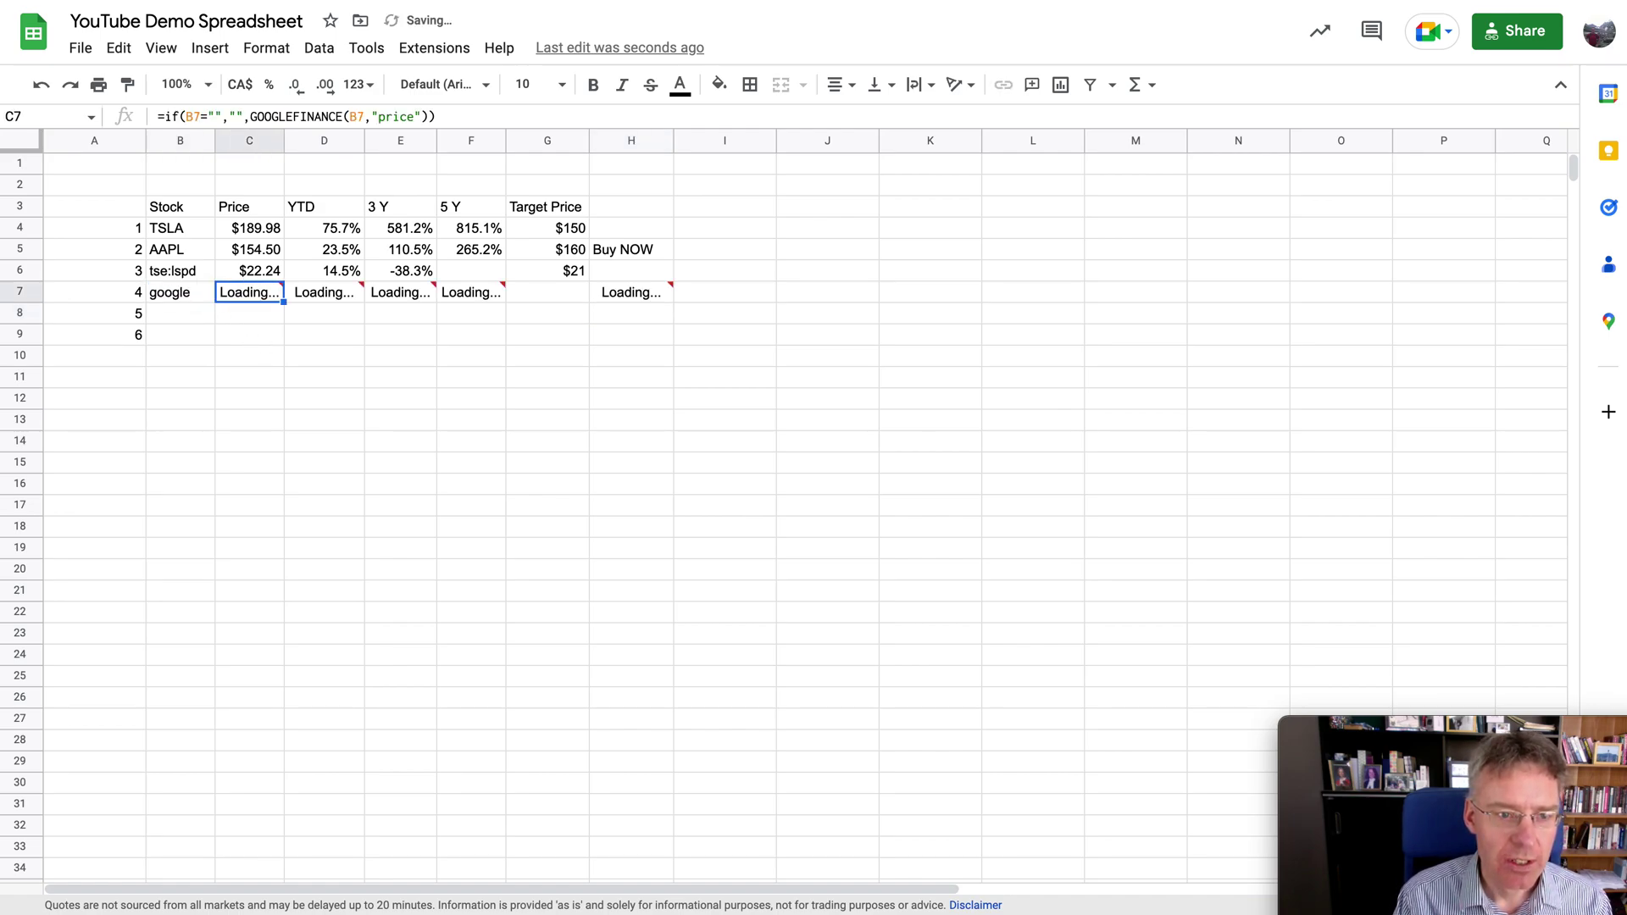
click(324, 291)
click(470, 291)
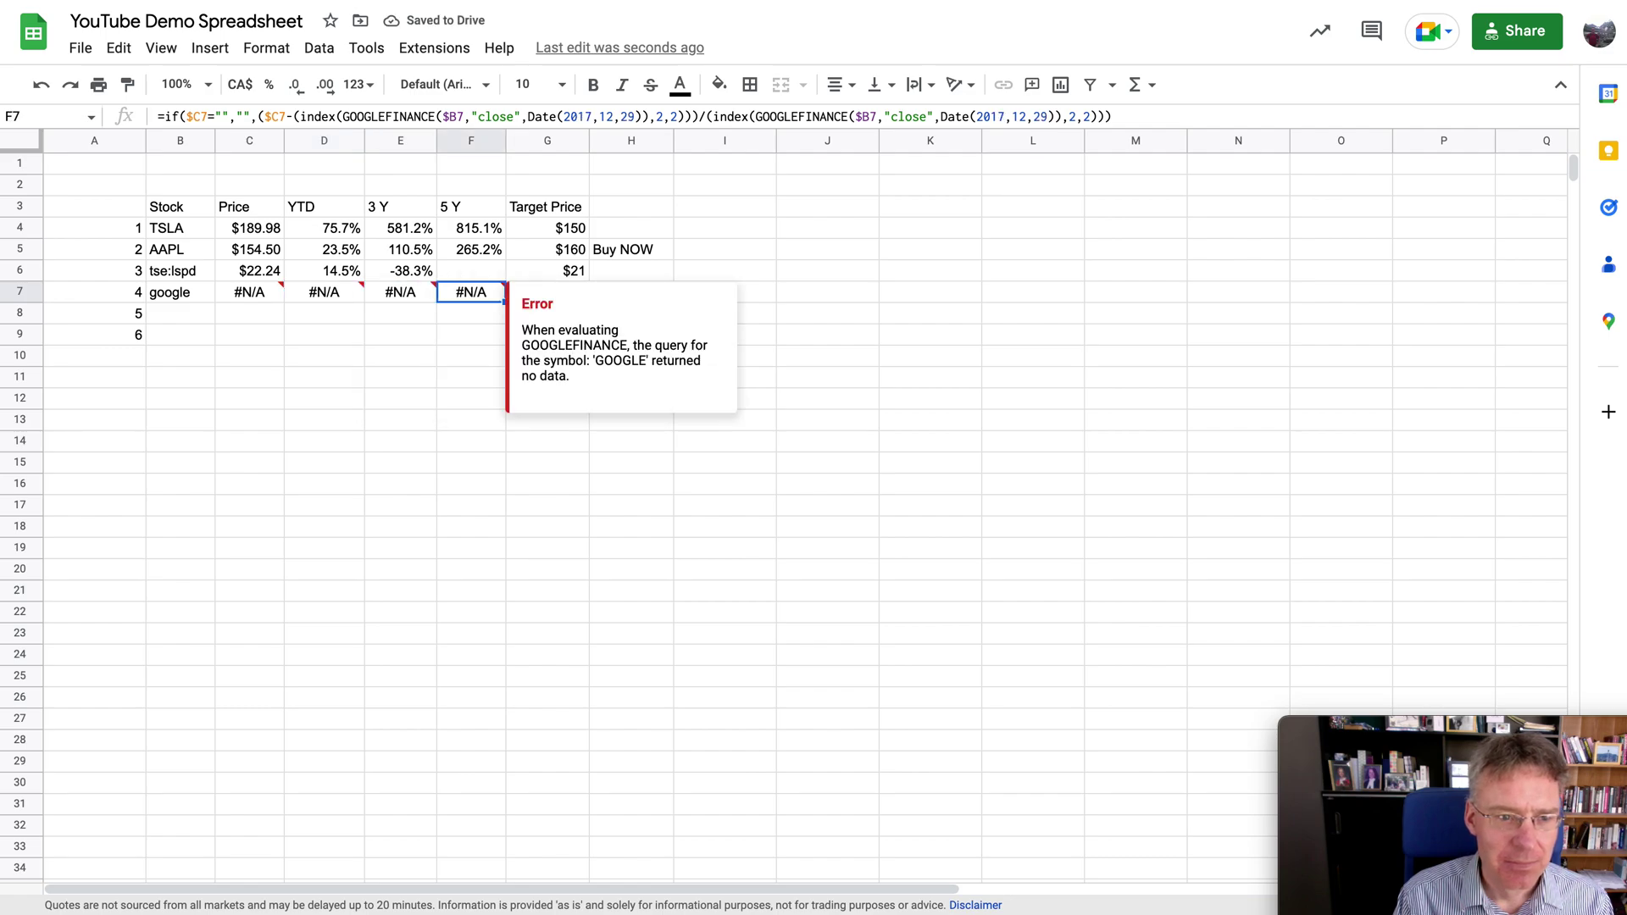
Correct the fourth stock's symbol in B7 to goog.
key(Left)
key(Left)
key(Left)
key(Left)
key(Return)
key(BackSpace)
key(Return)
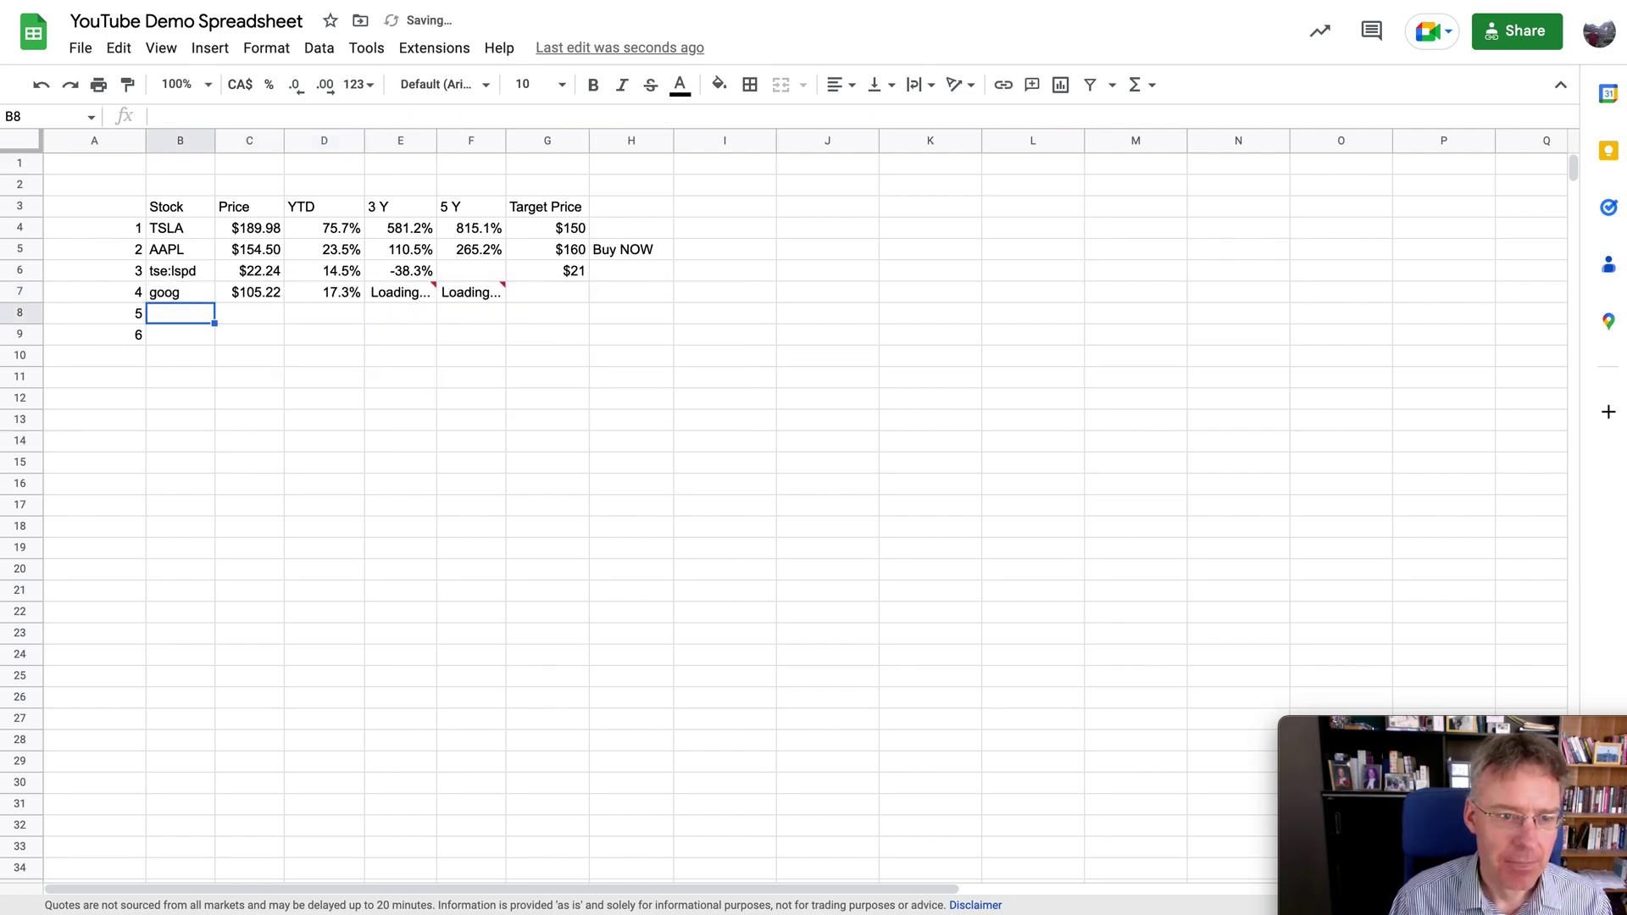
Enter a target price of 110 for goog in G7.
click(551, 295)
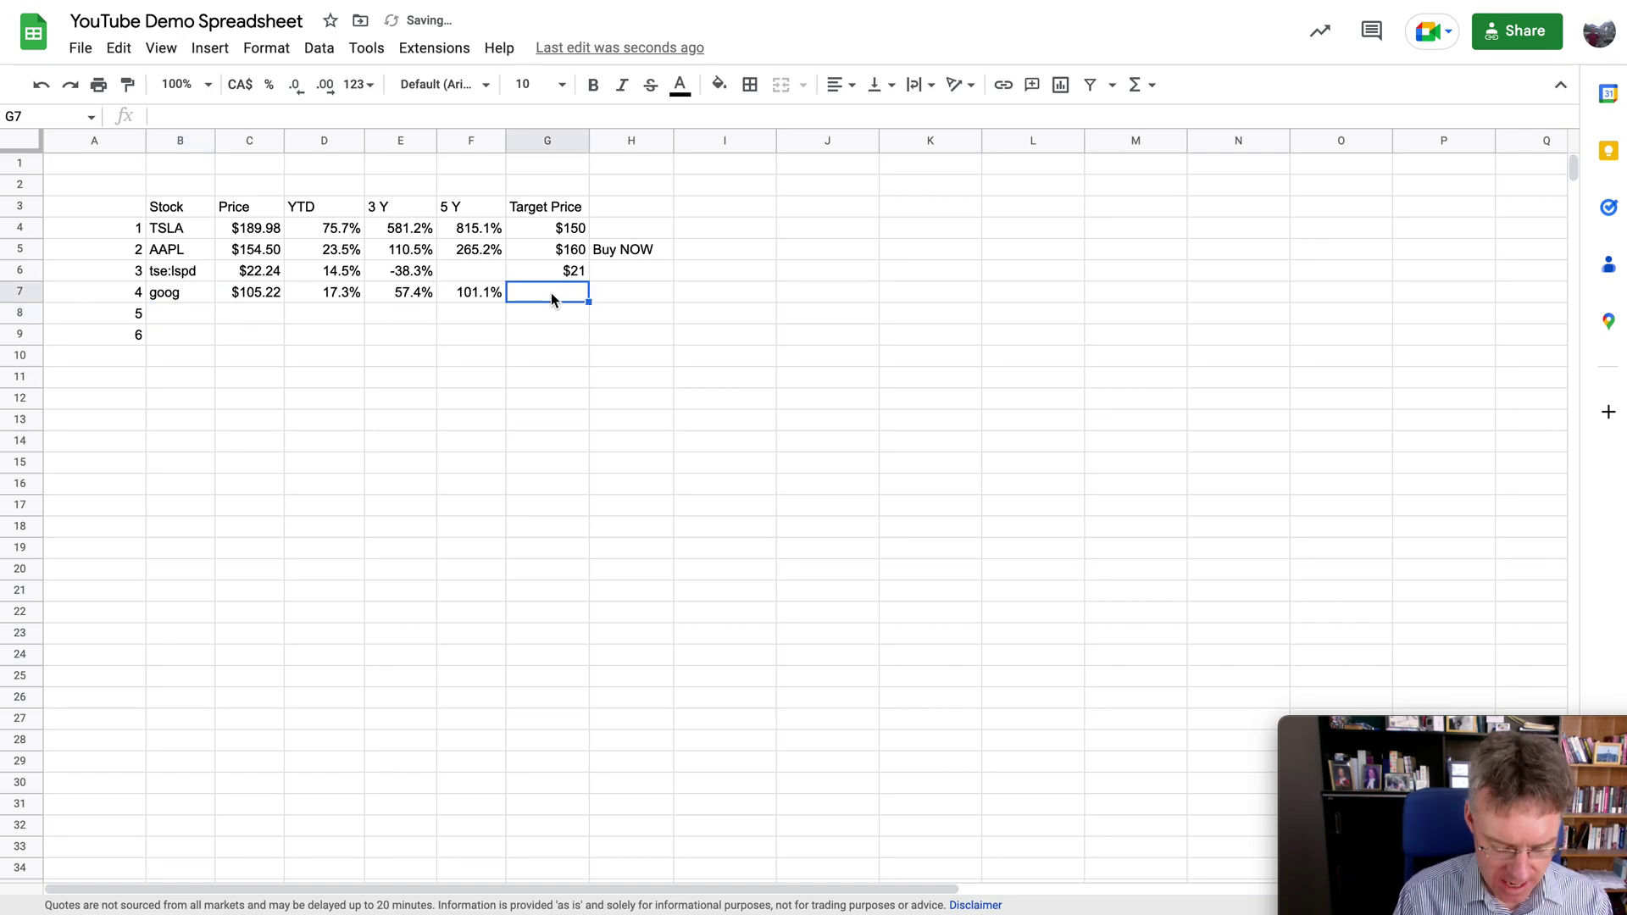
text(110)
key(Tab)
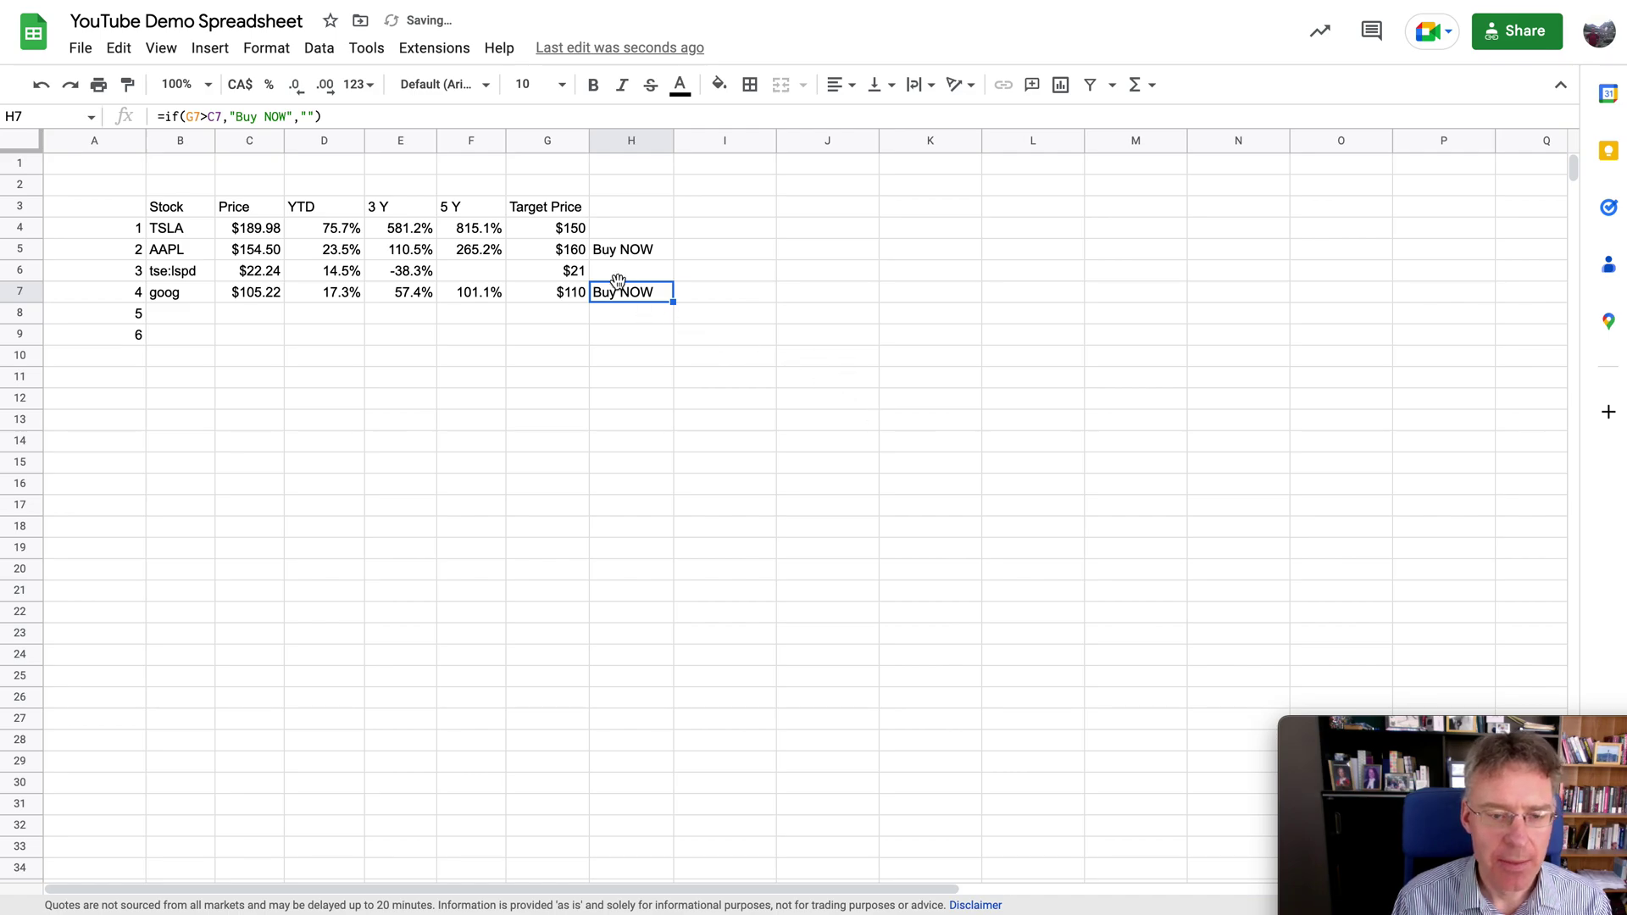
click(719, 341)
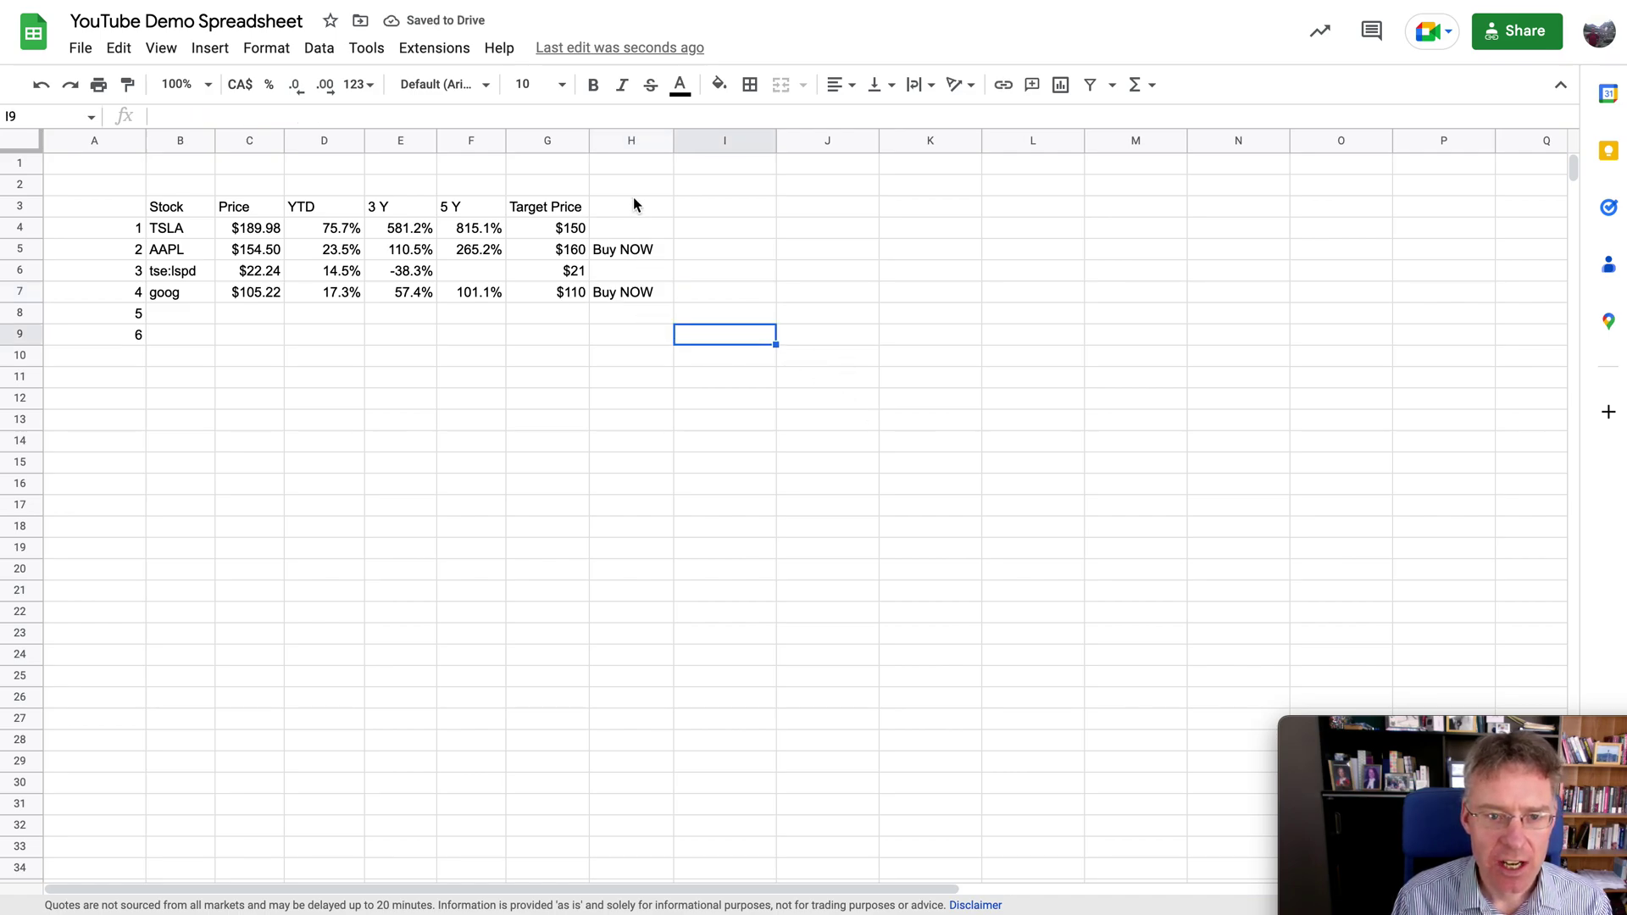
Add a conditional format rule to column H that fills cells that are not empty with yellow.
click(629, 143)
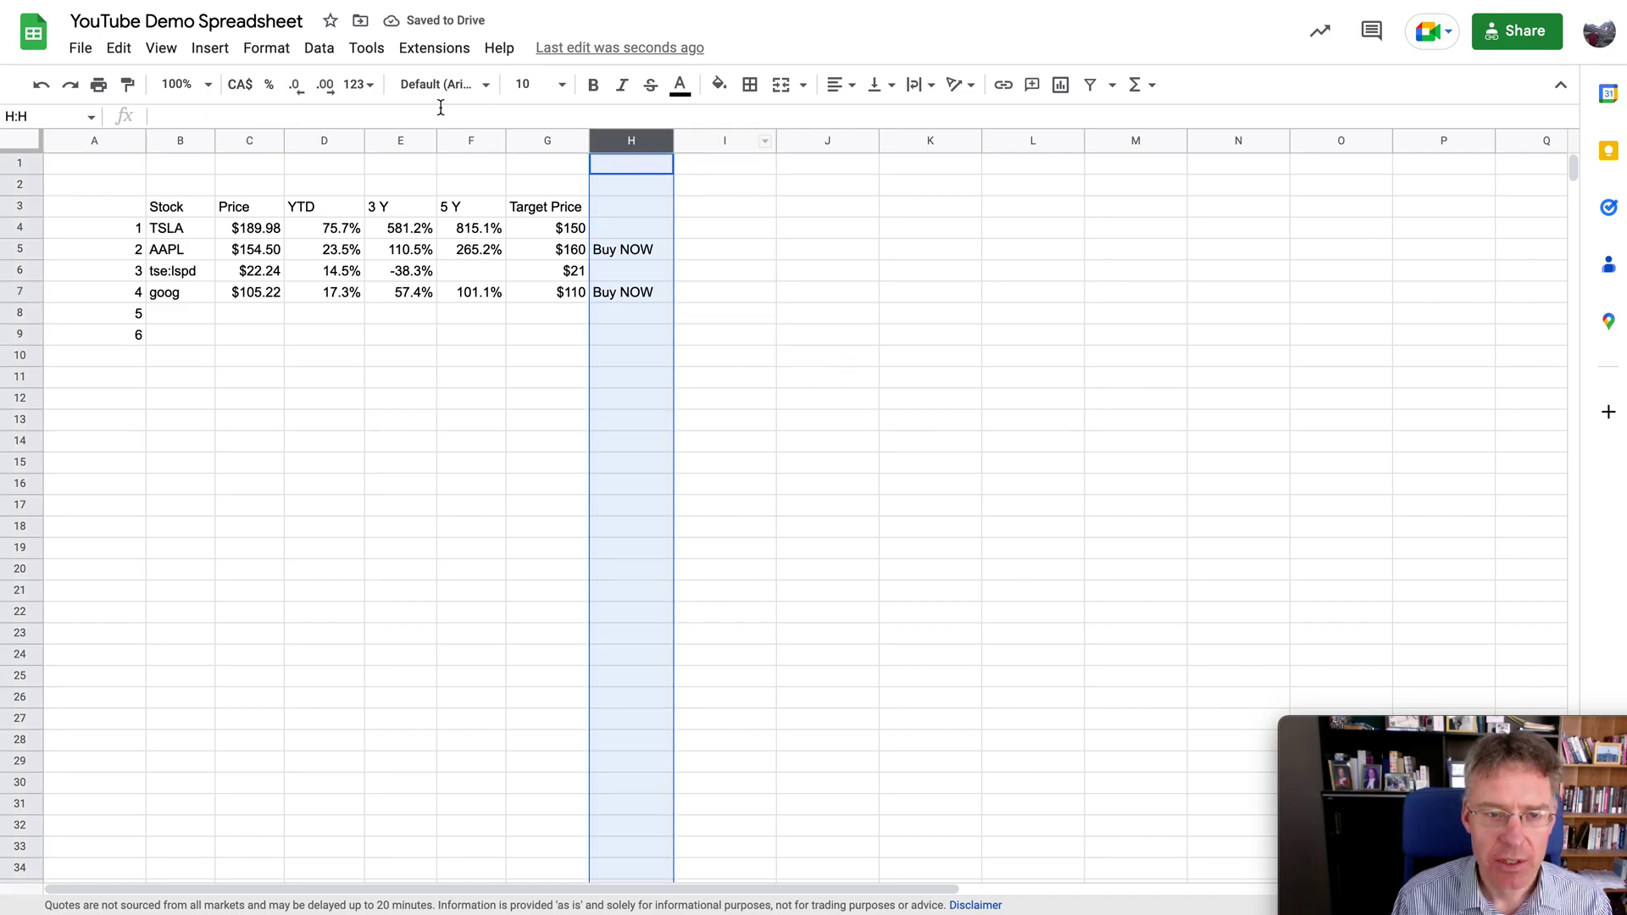
click(273, 52)
click(377, 397)
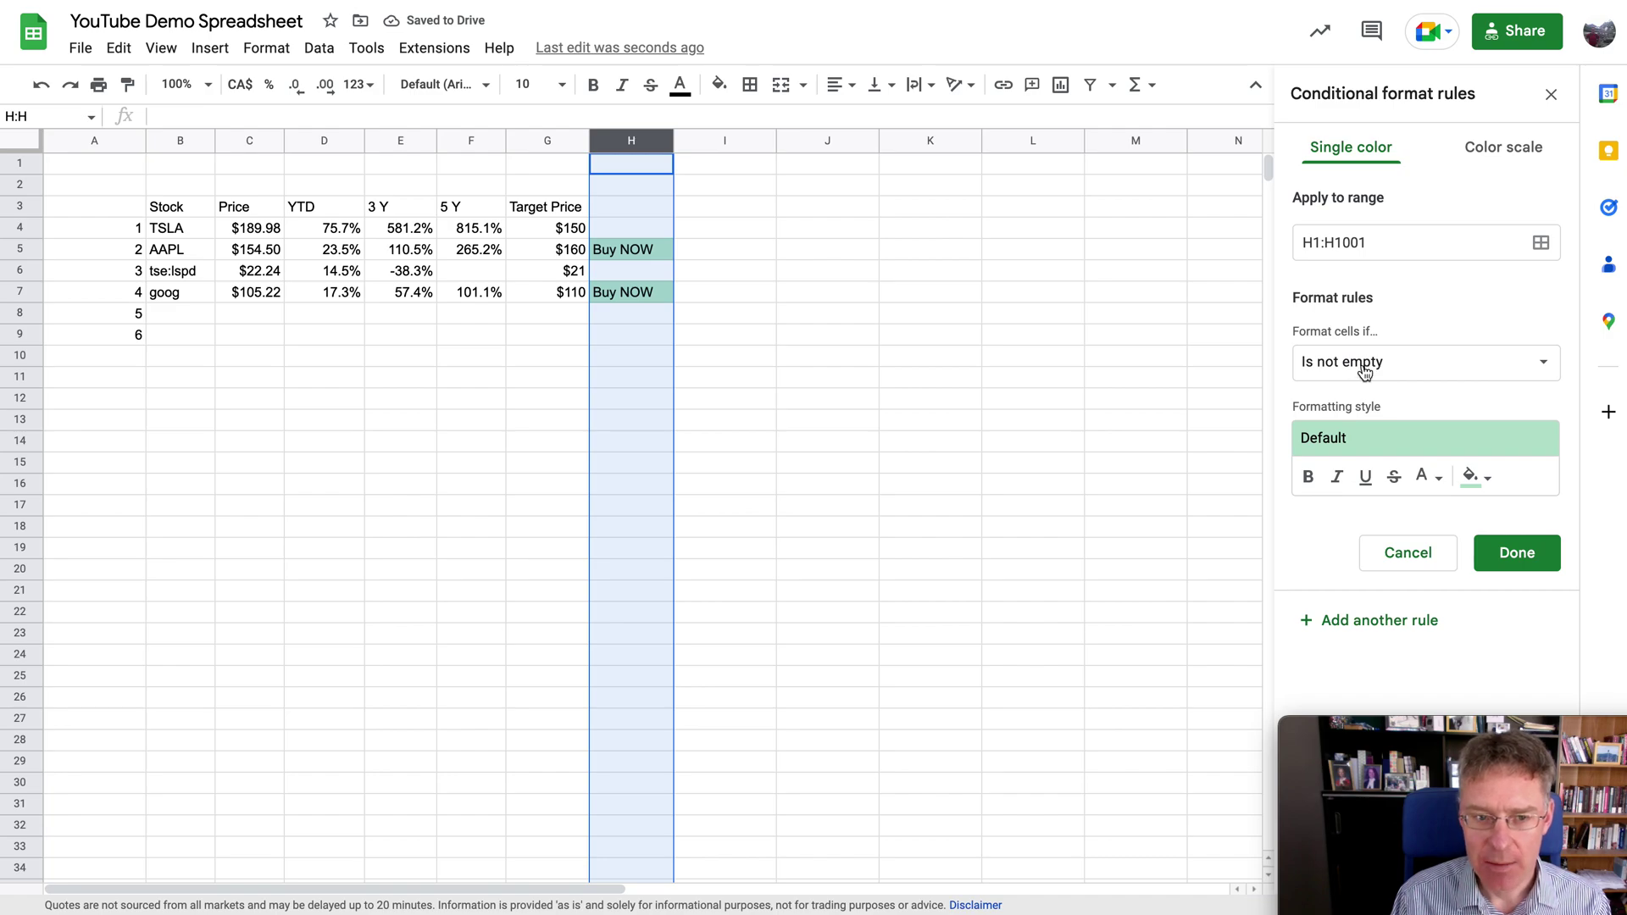
click(1488, 480)
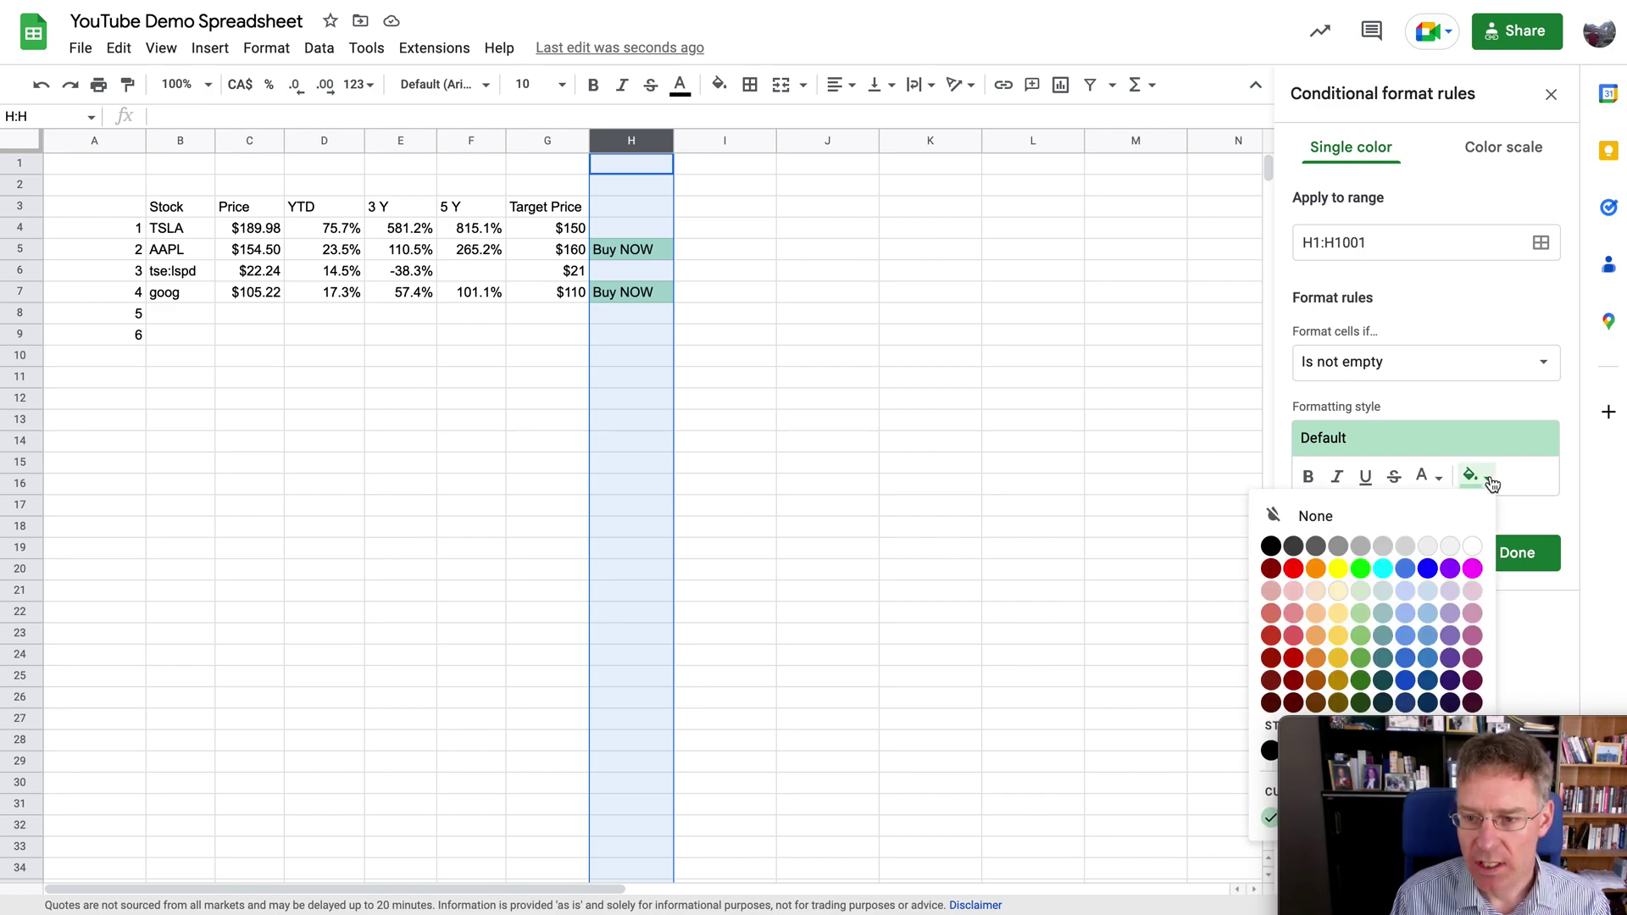
click(1344, 574)
click(1521, 555)
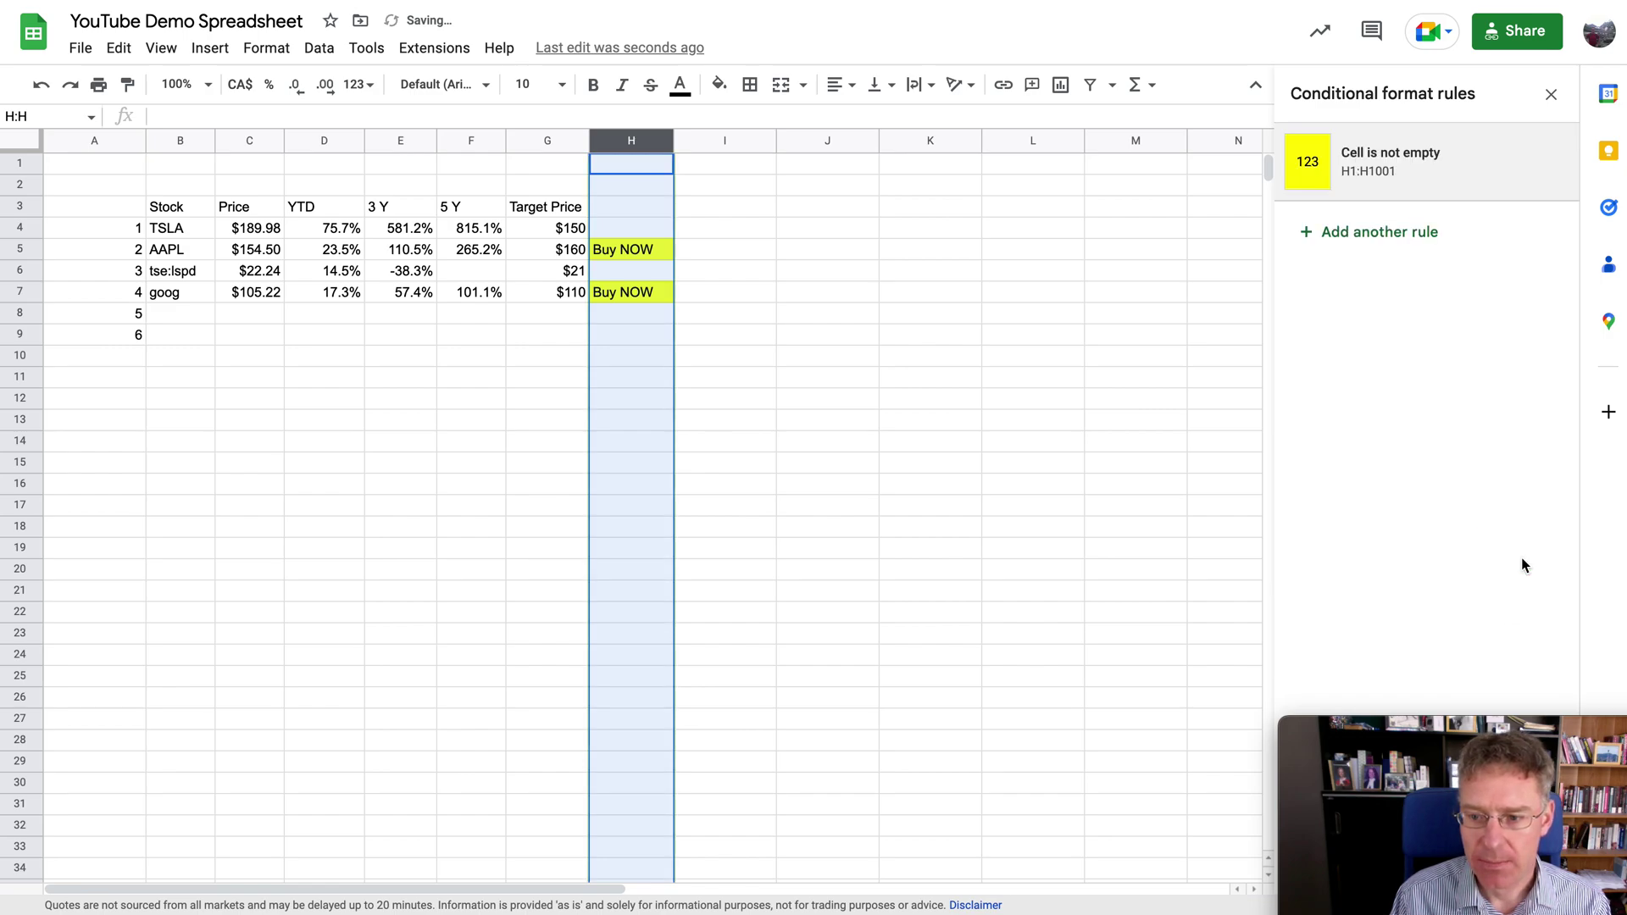
click(790, 360)
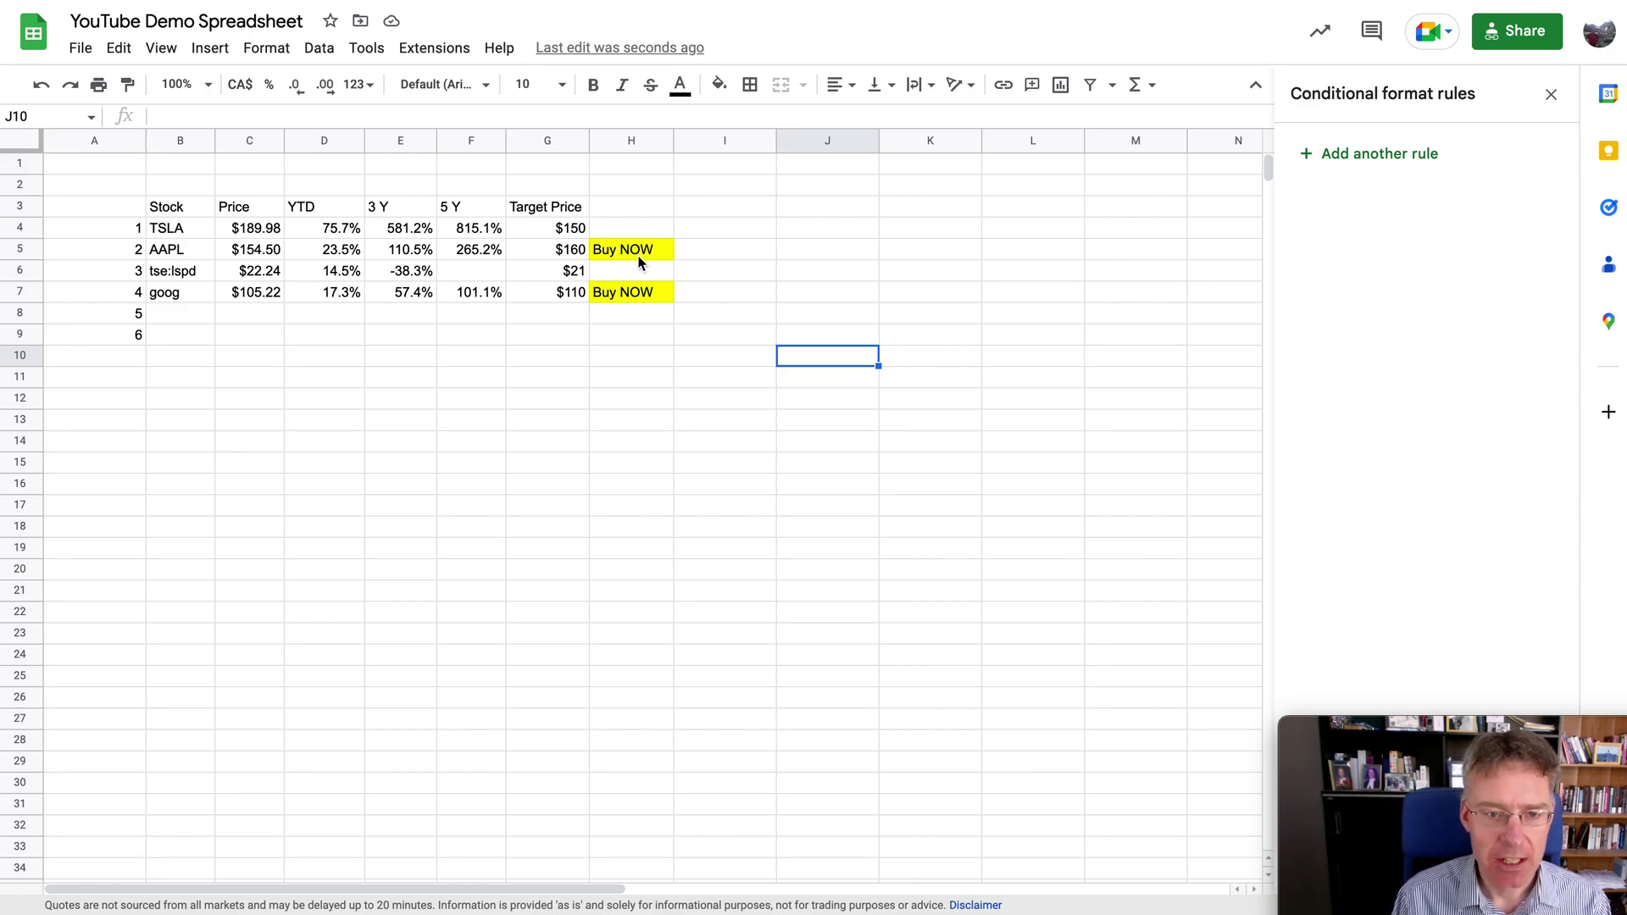
Narrow column H slightly to fit its contents and close the conditional format rules.
drag(673, 144, 666, 148)
click(677, 249)
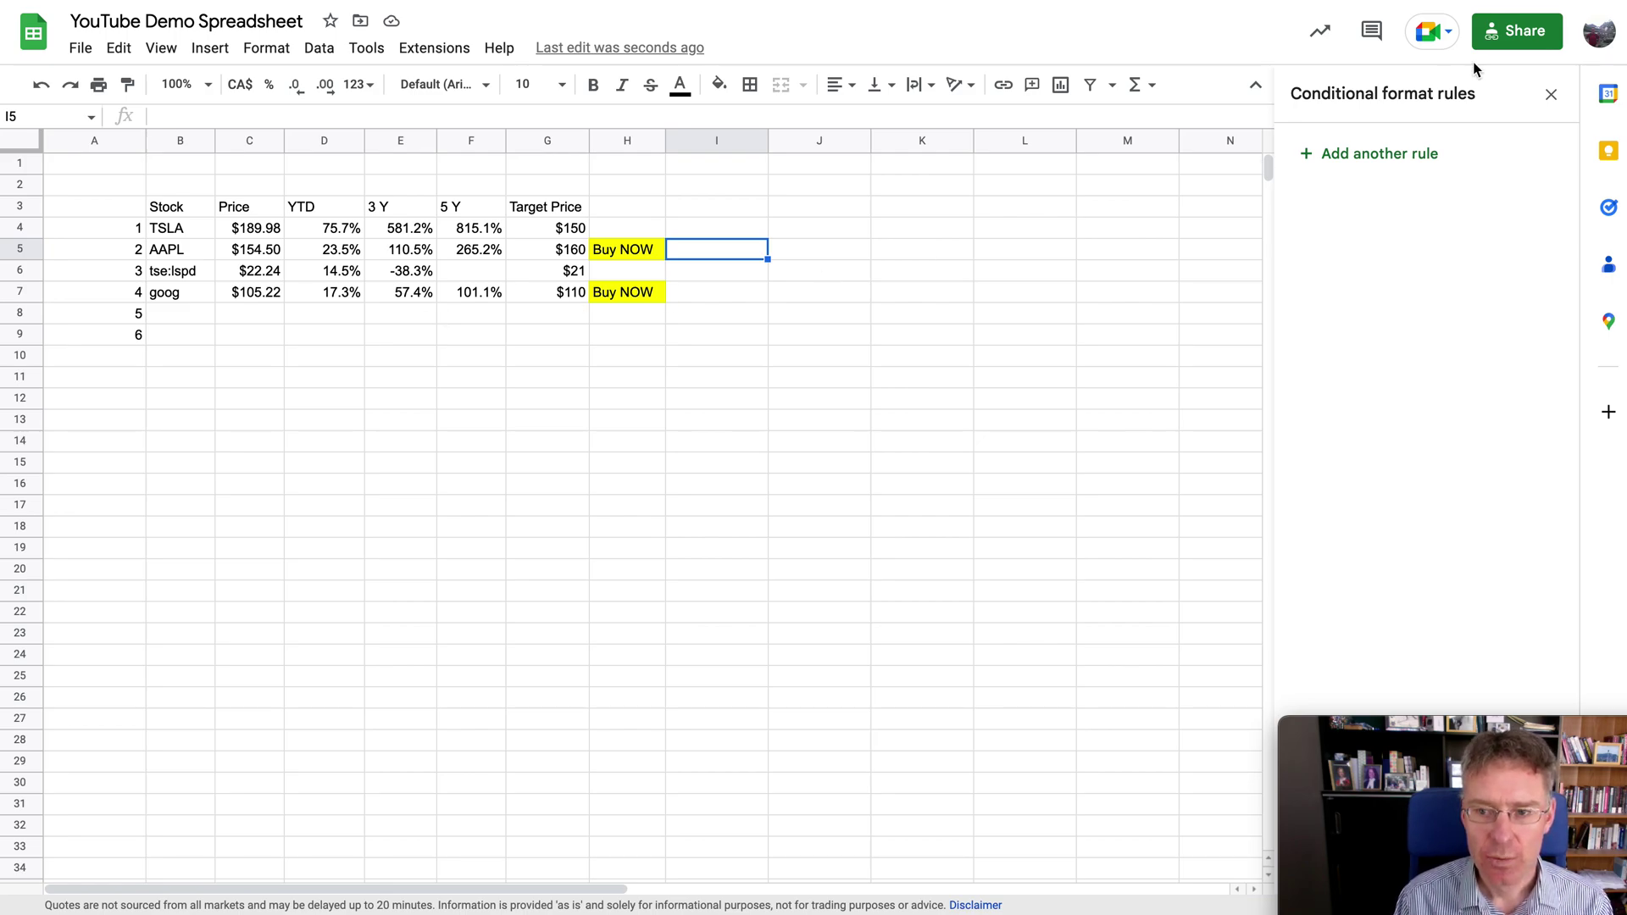
click(1550, 94)
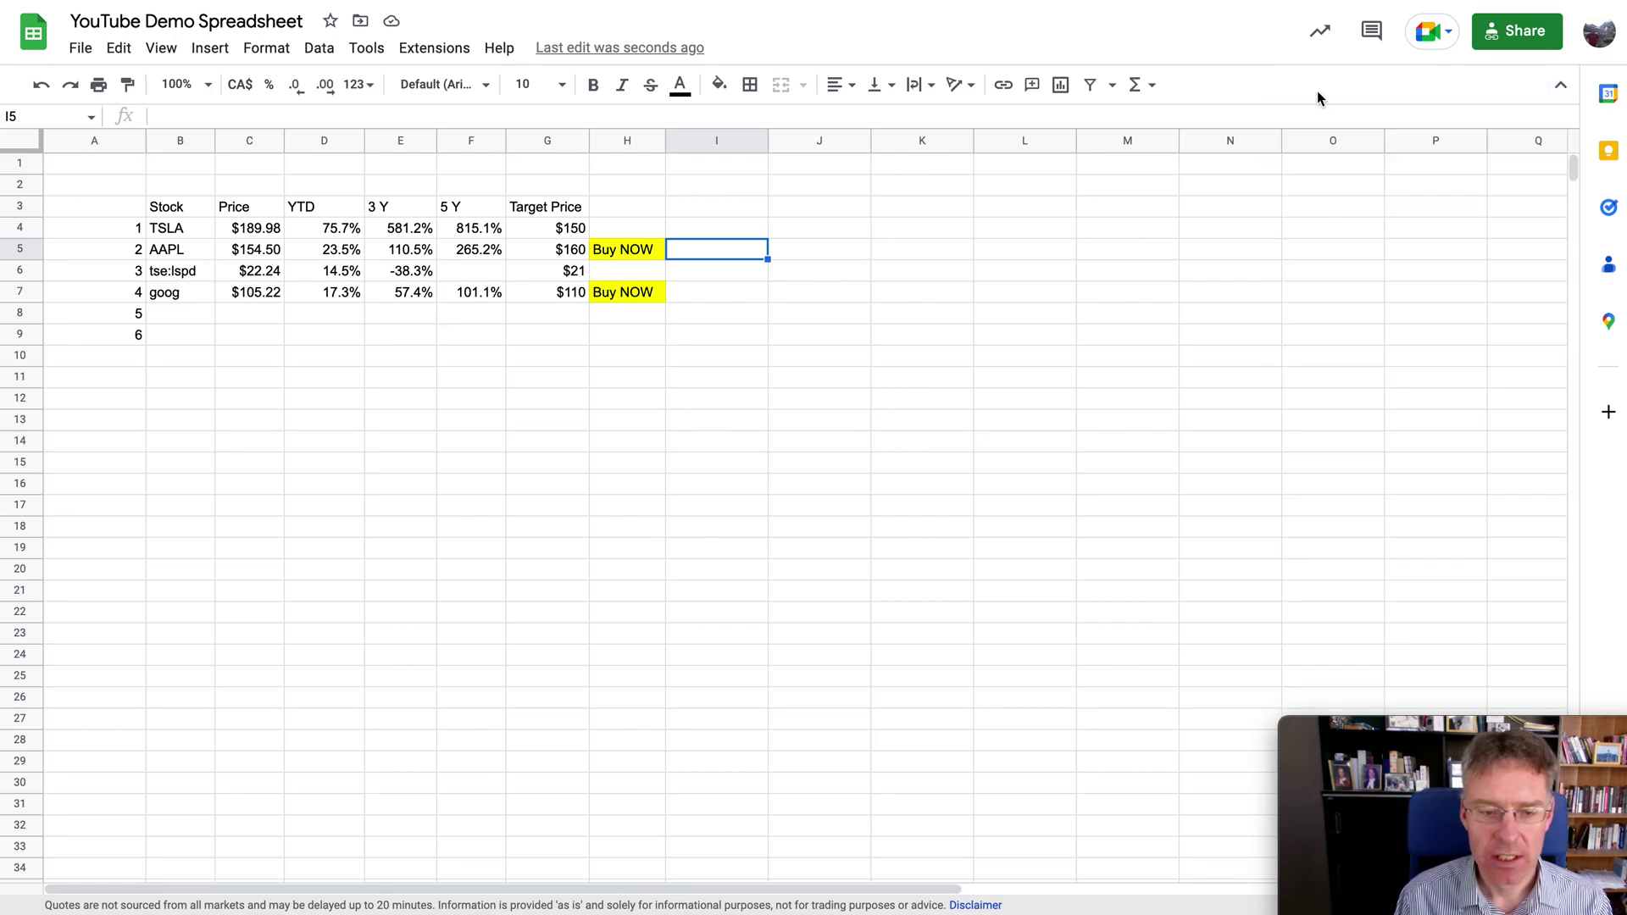